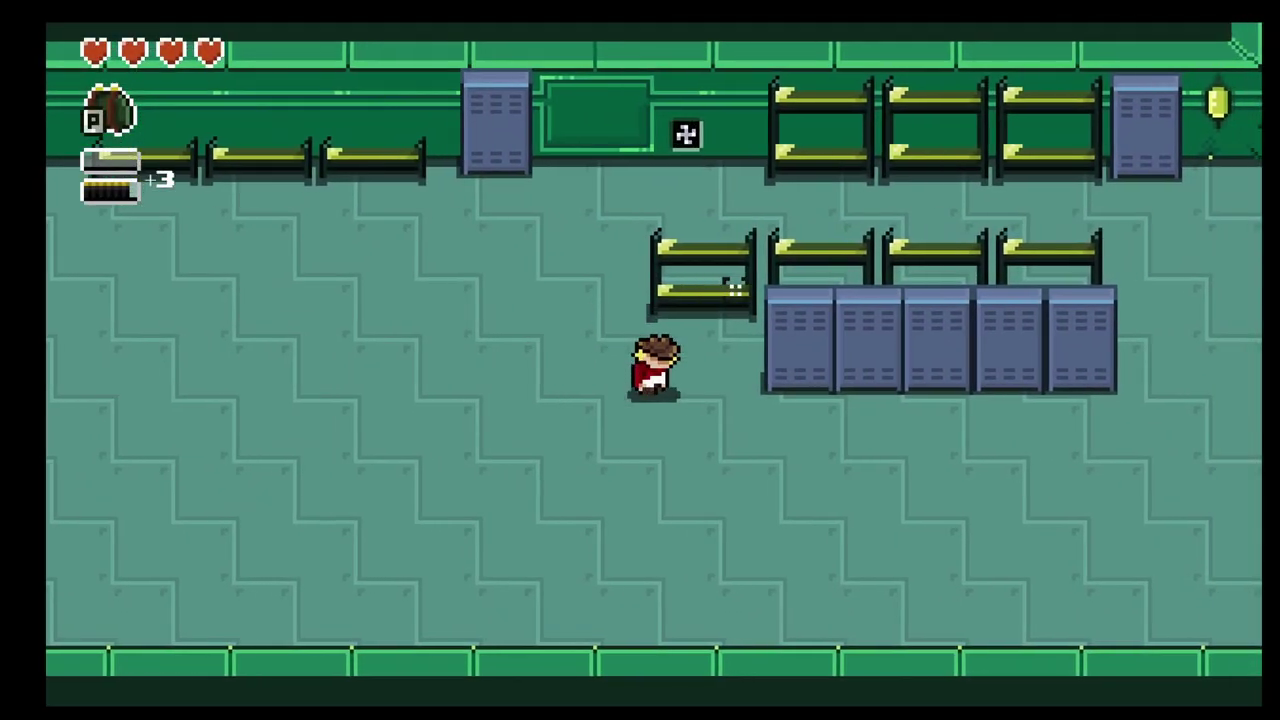
key("w")
key("d")
key("a")
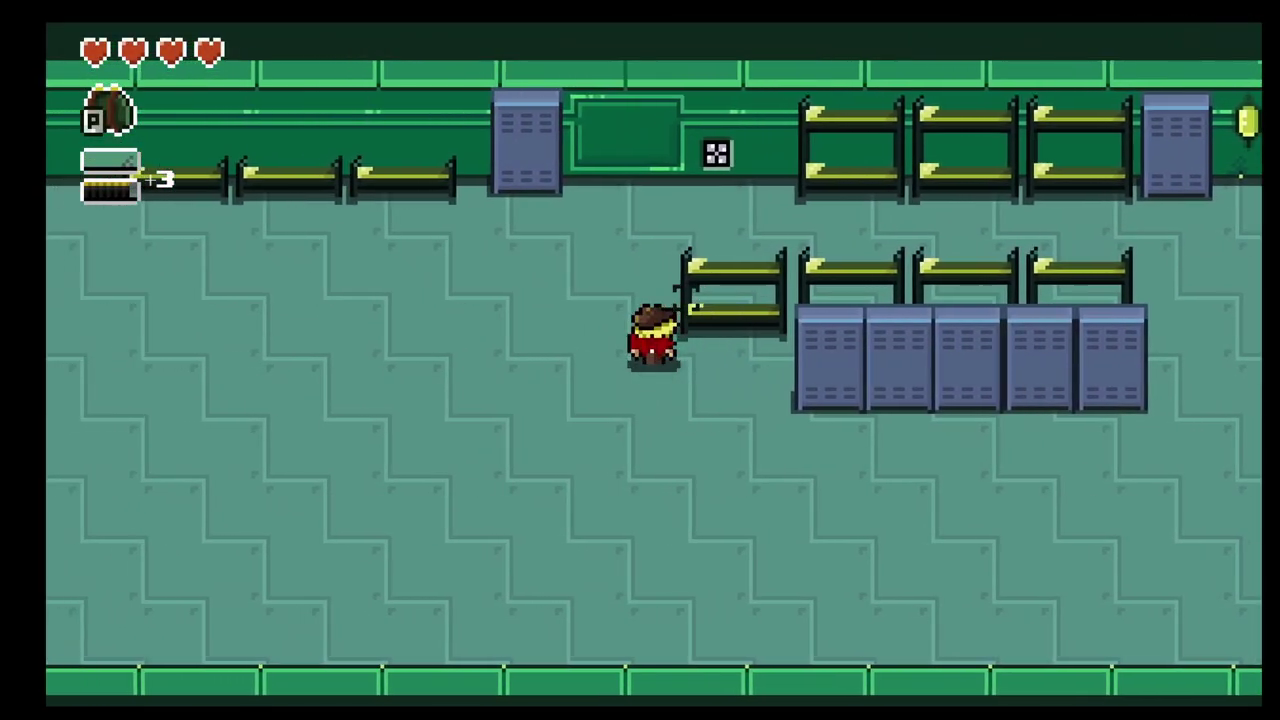
key("w")
key("d")
key("a")
key("s")
key("d")
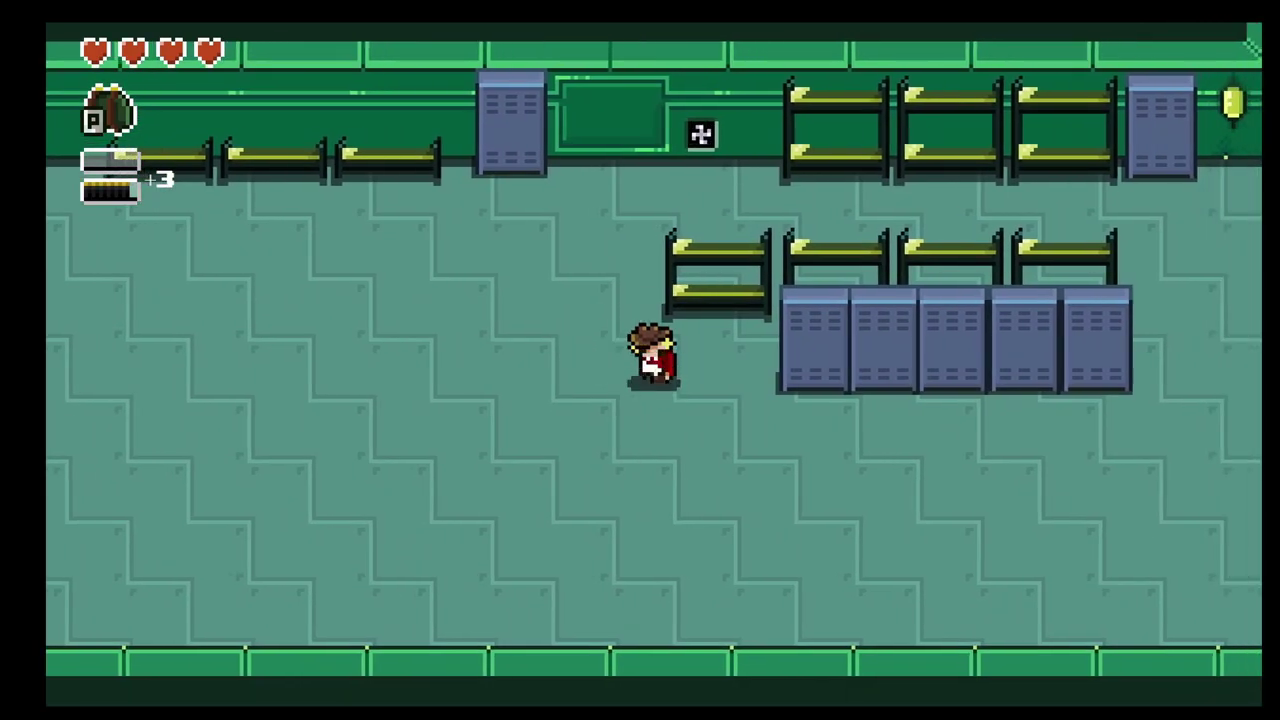
key("d")
key("w")
key("a")
key("s")
key("d")
key("w")
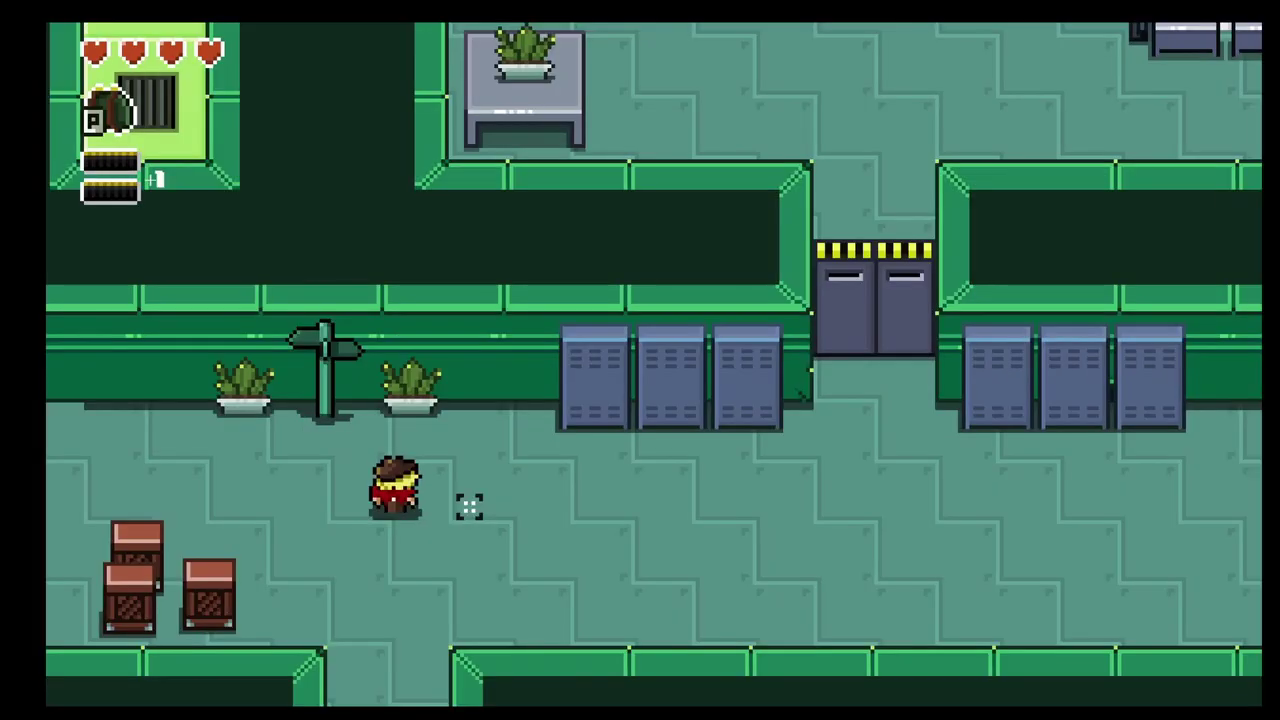
key("a")
key("w")
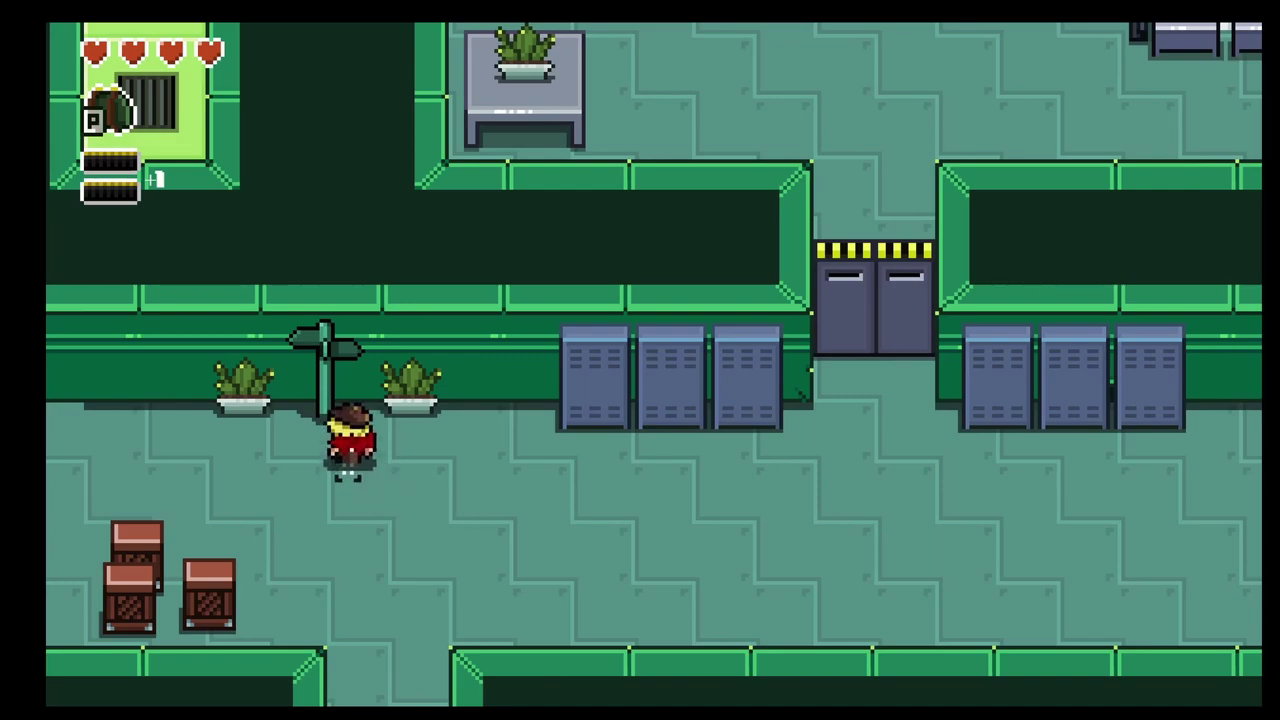
key("s")
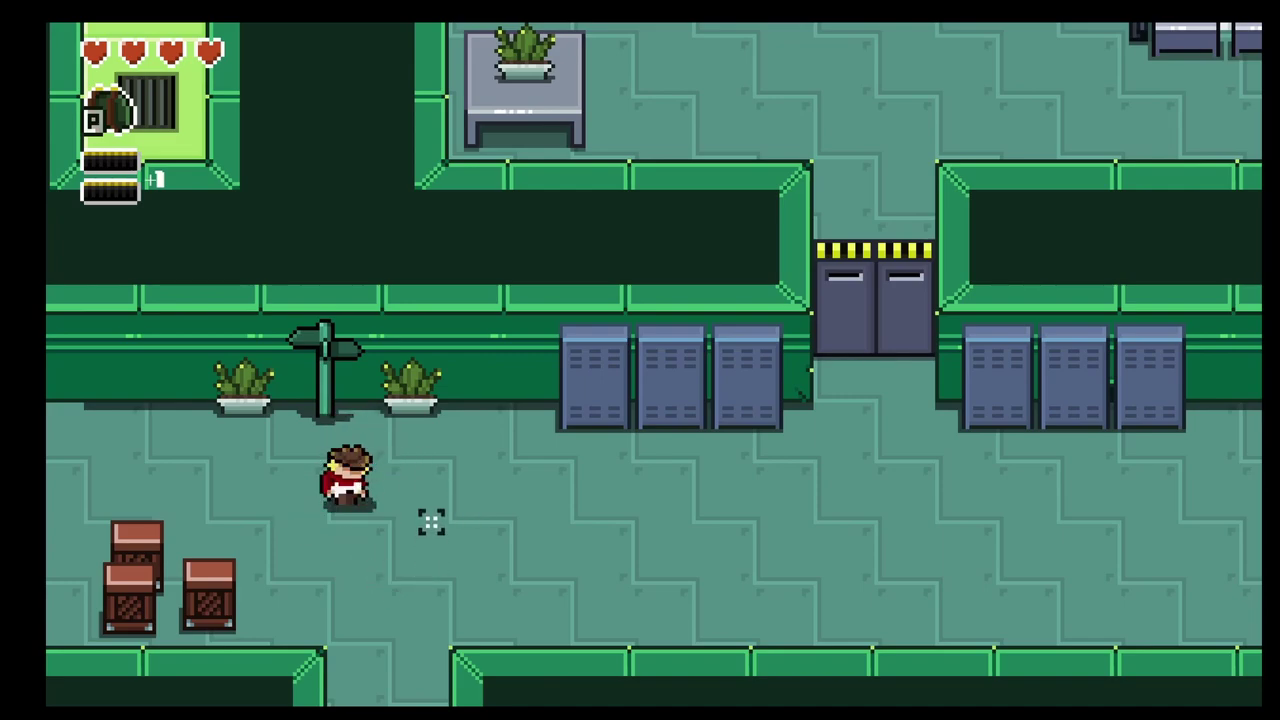
key("w")
key("a")
key("s")
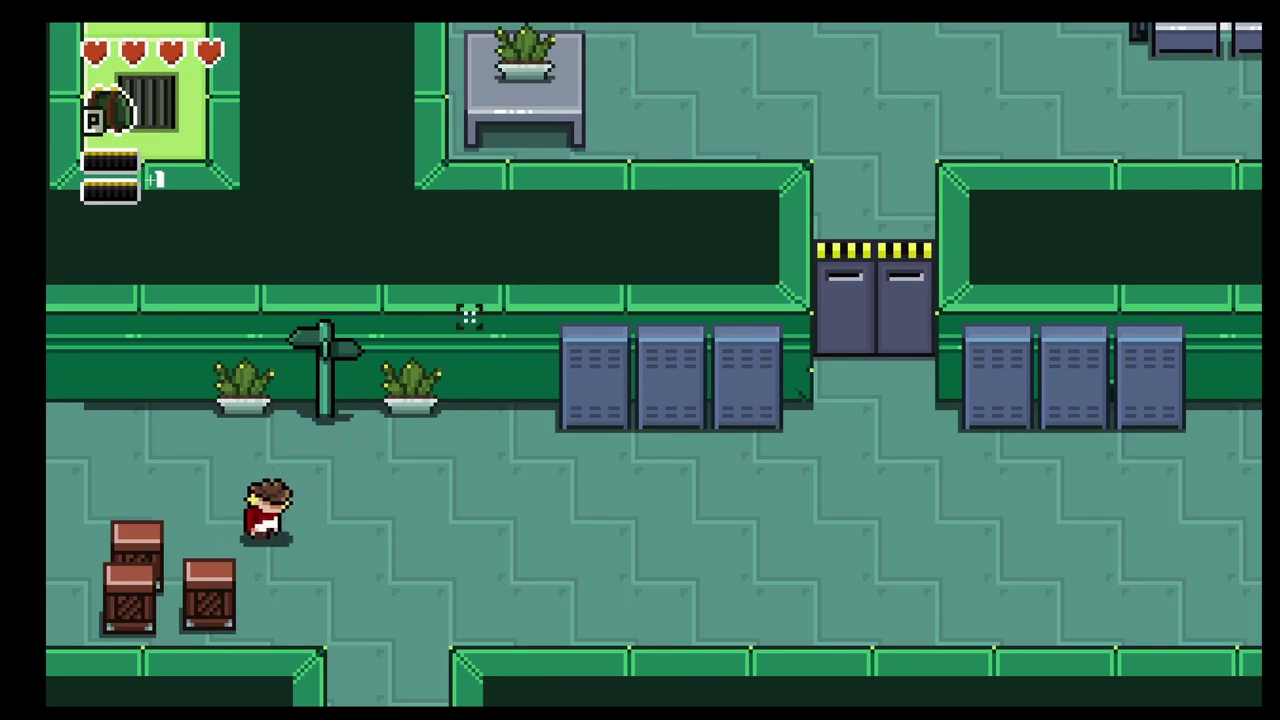
key("d")
key("a")
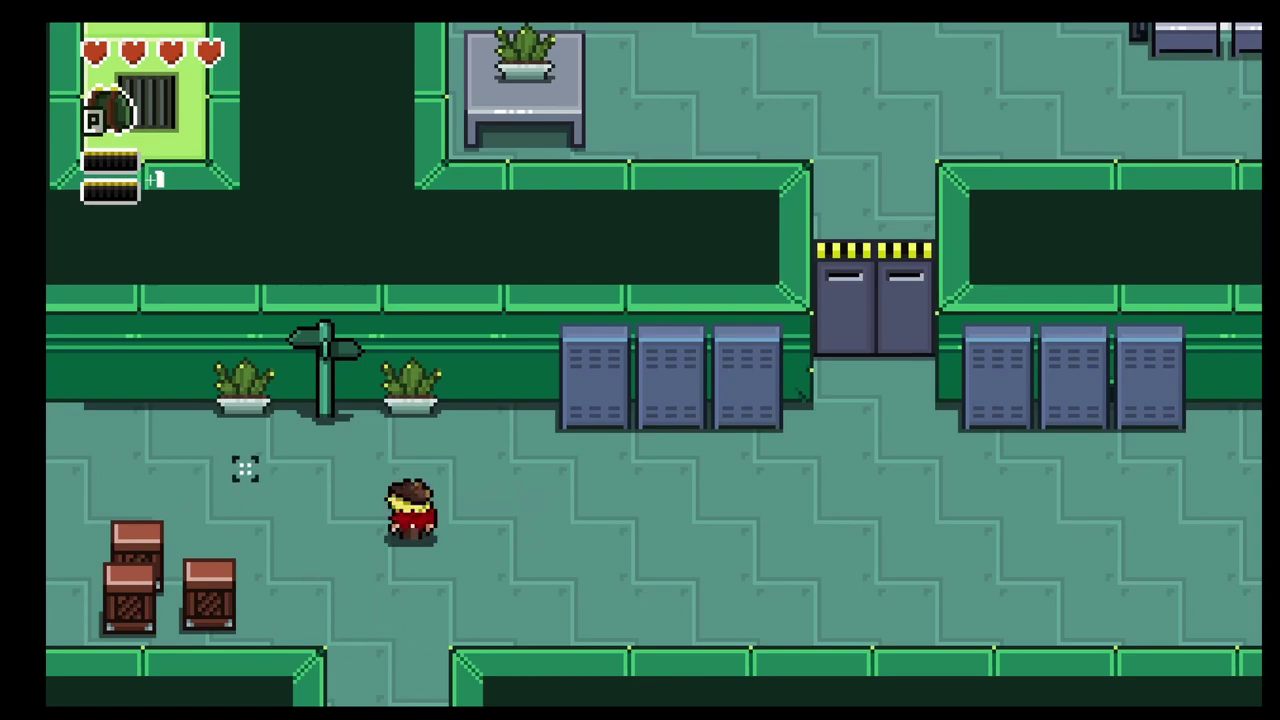
key("a")
key("w")
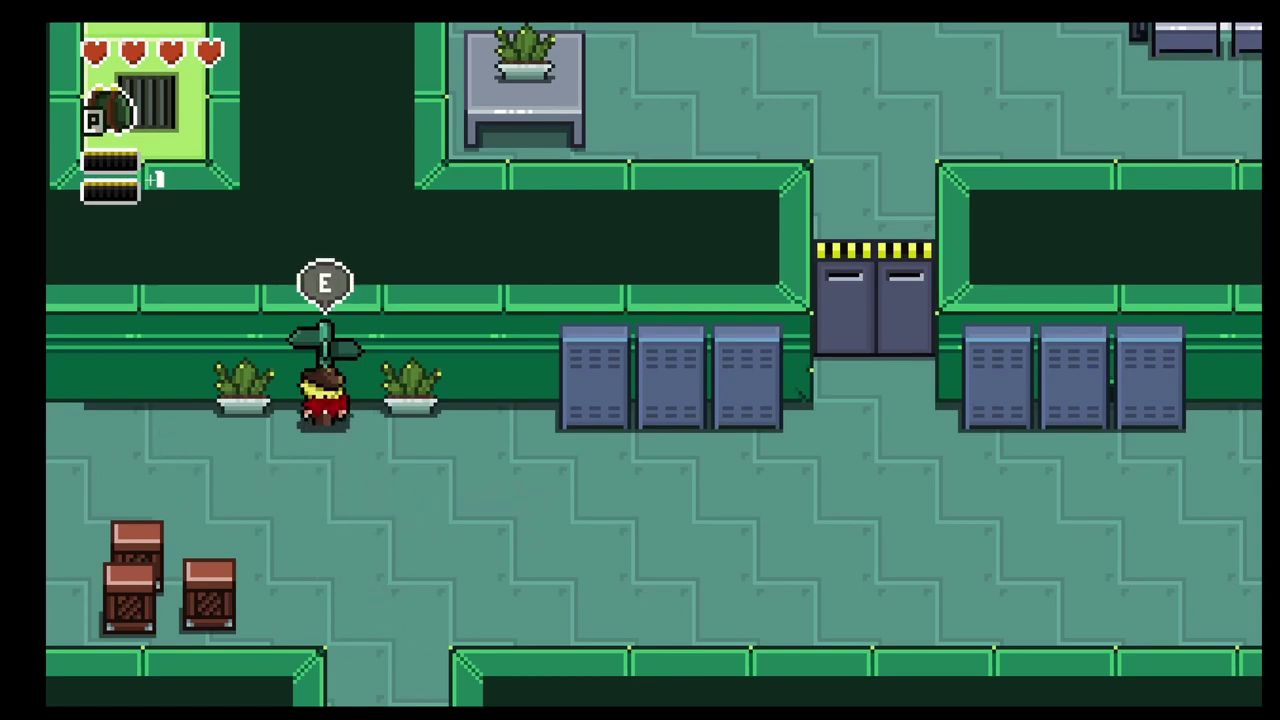
key("s")
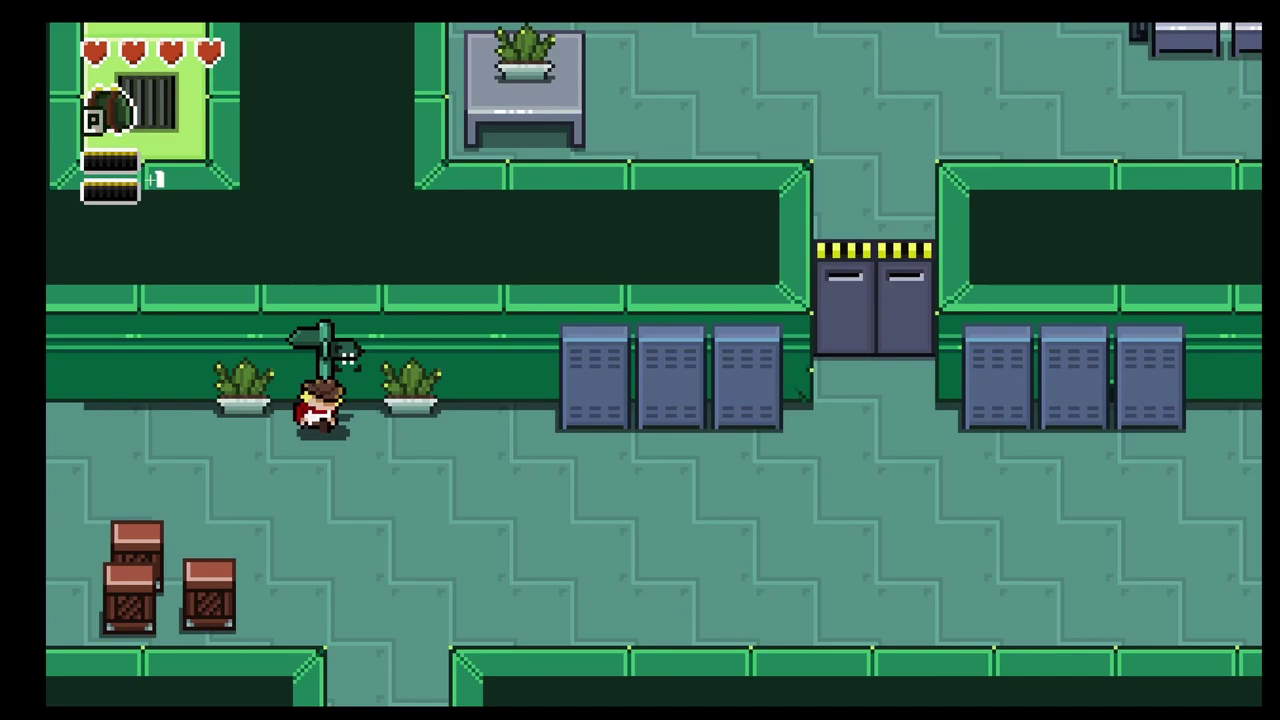
key("d")
key("a")
key("d")
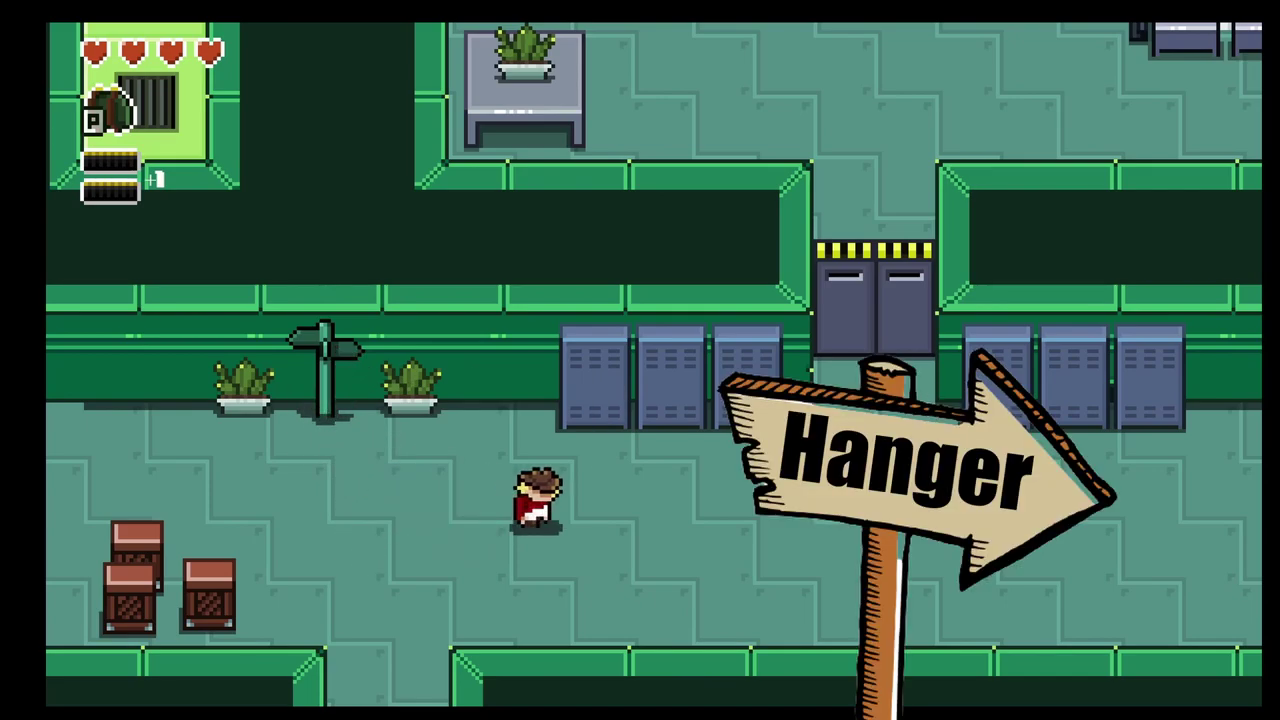
key("a")
key("a")
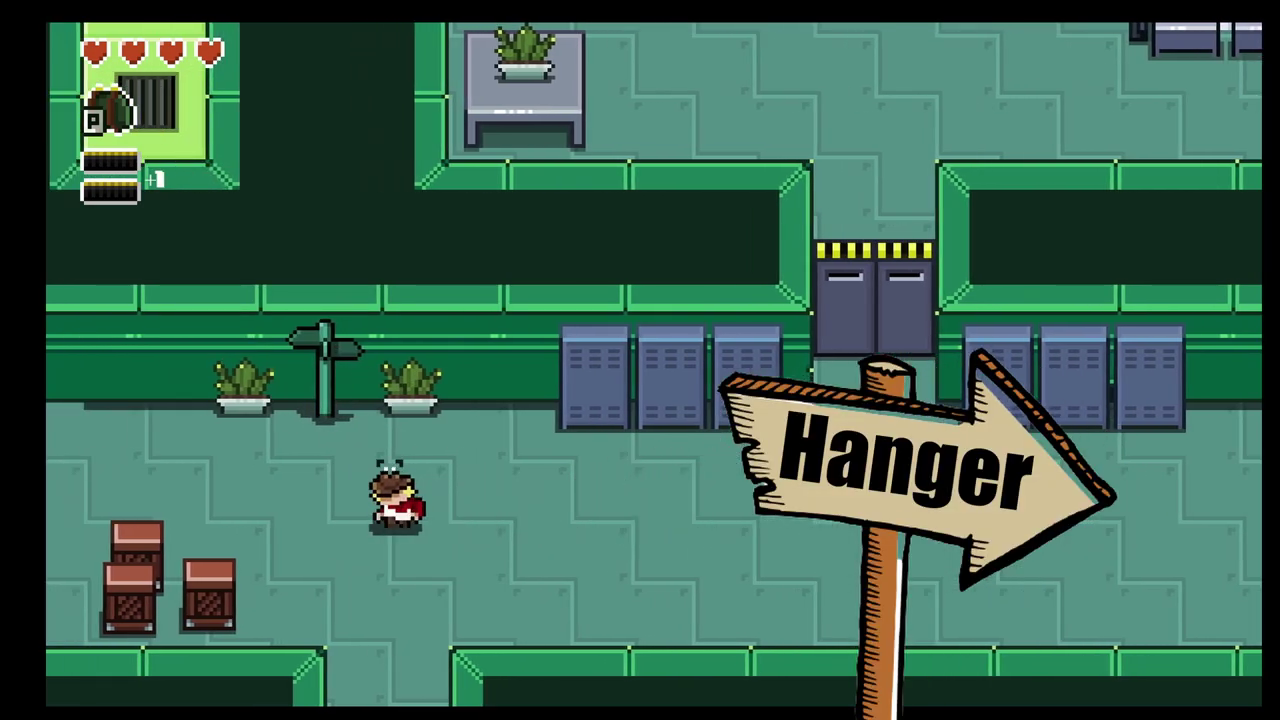
key("s")
key("w")
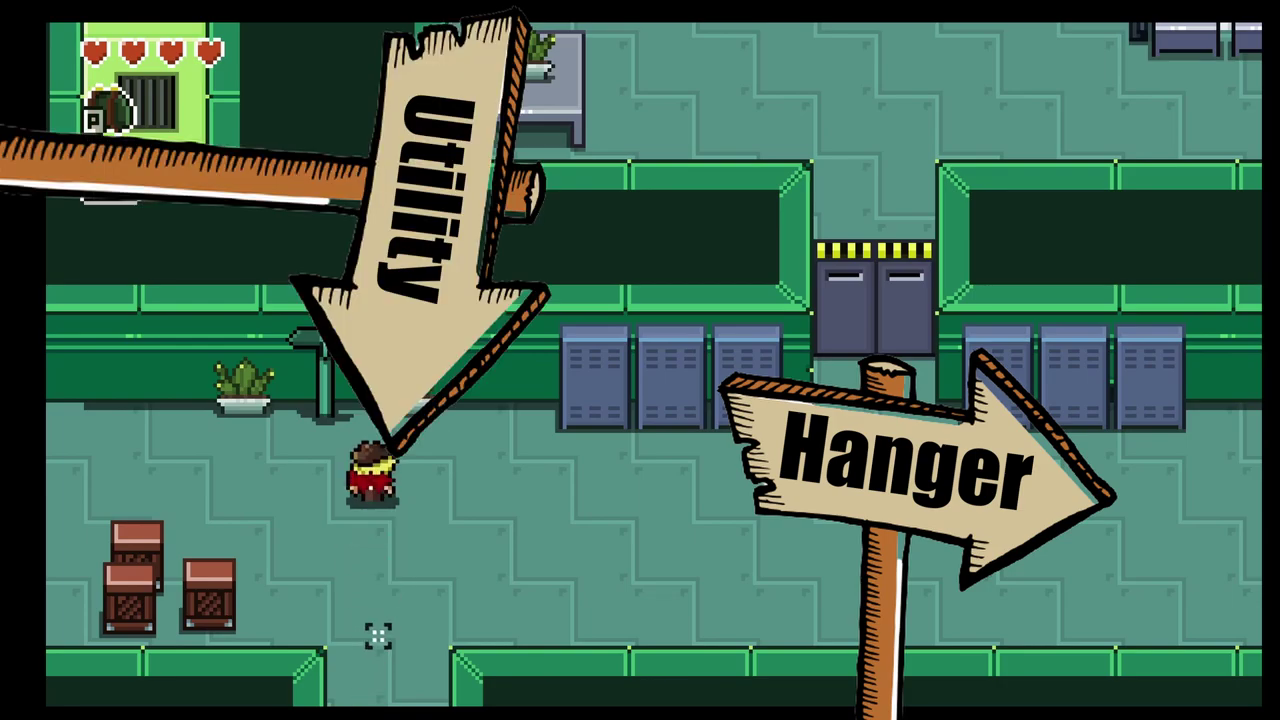
key("s")
key("a")
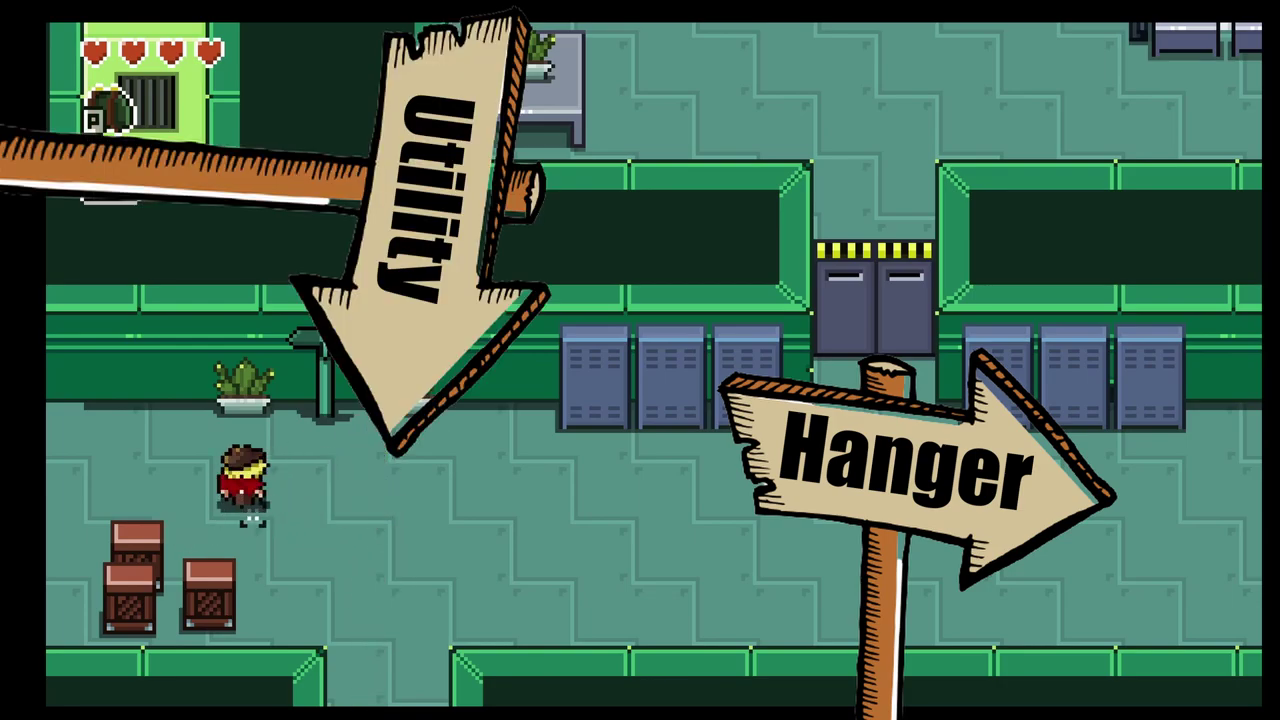
key("d")
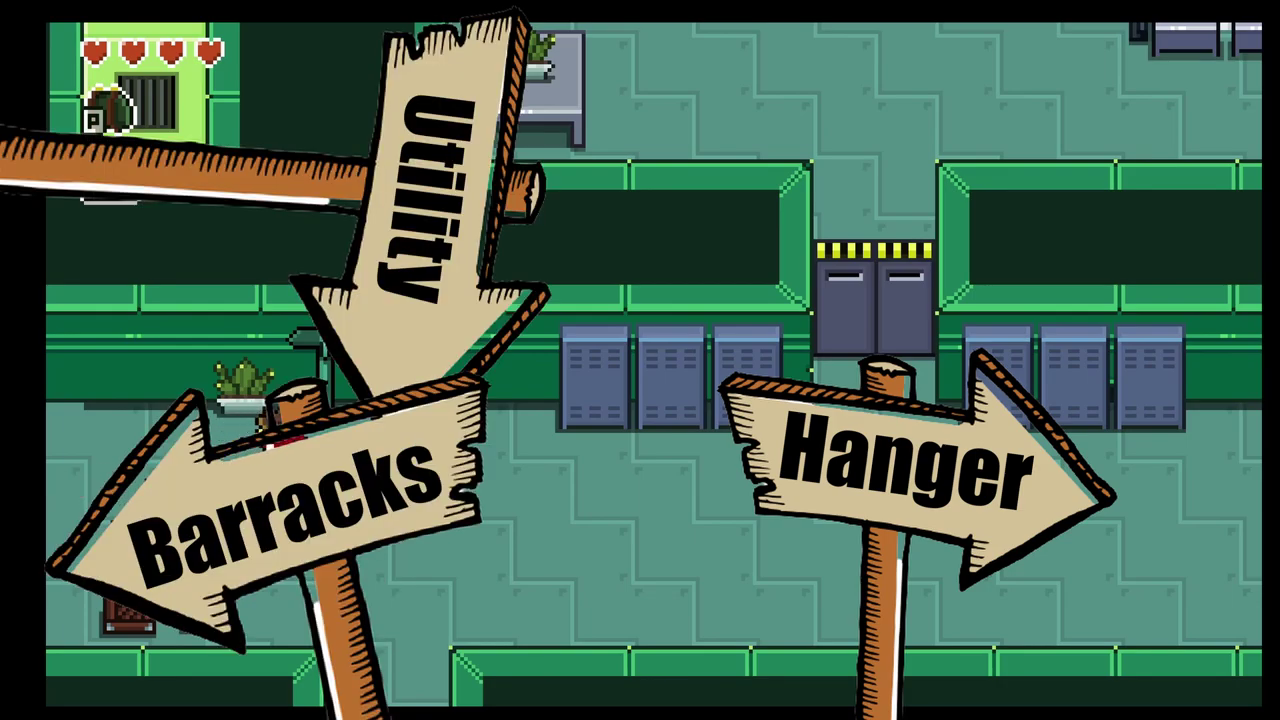
key("w")
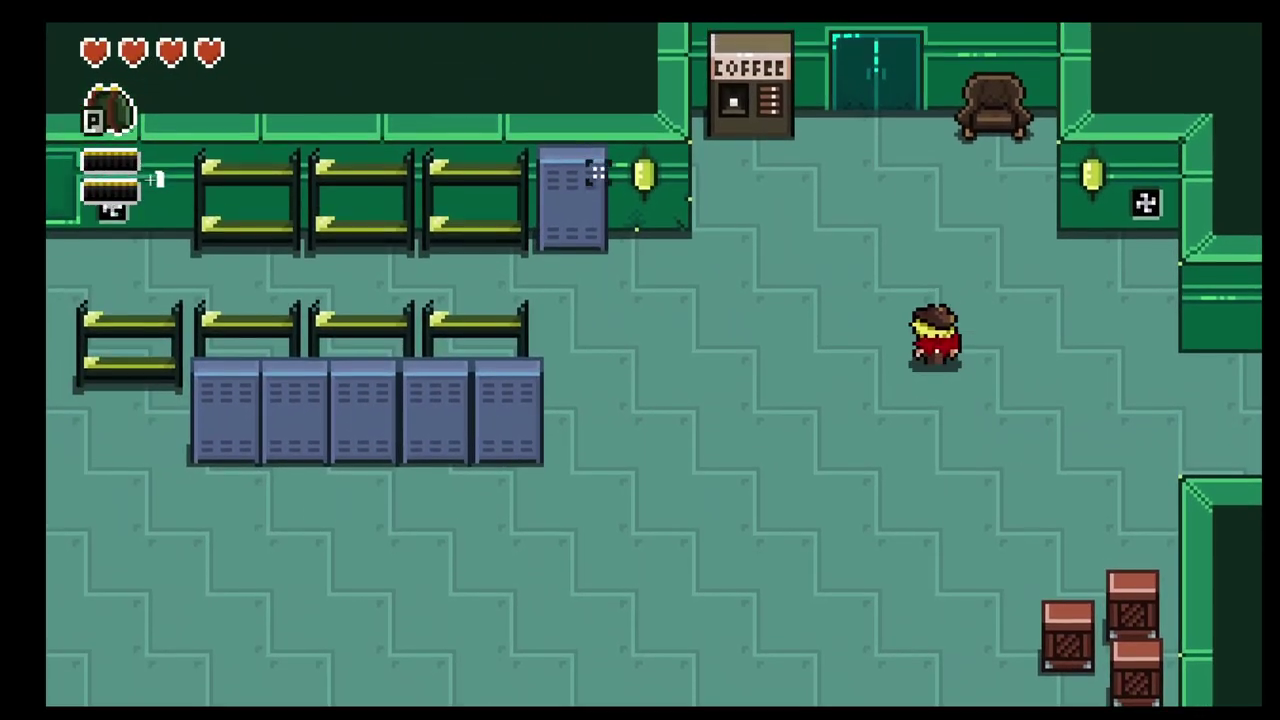
key("w")
key("a")
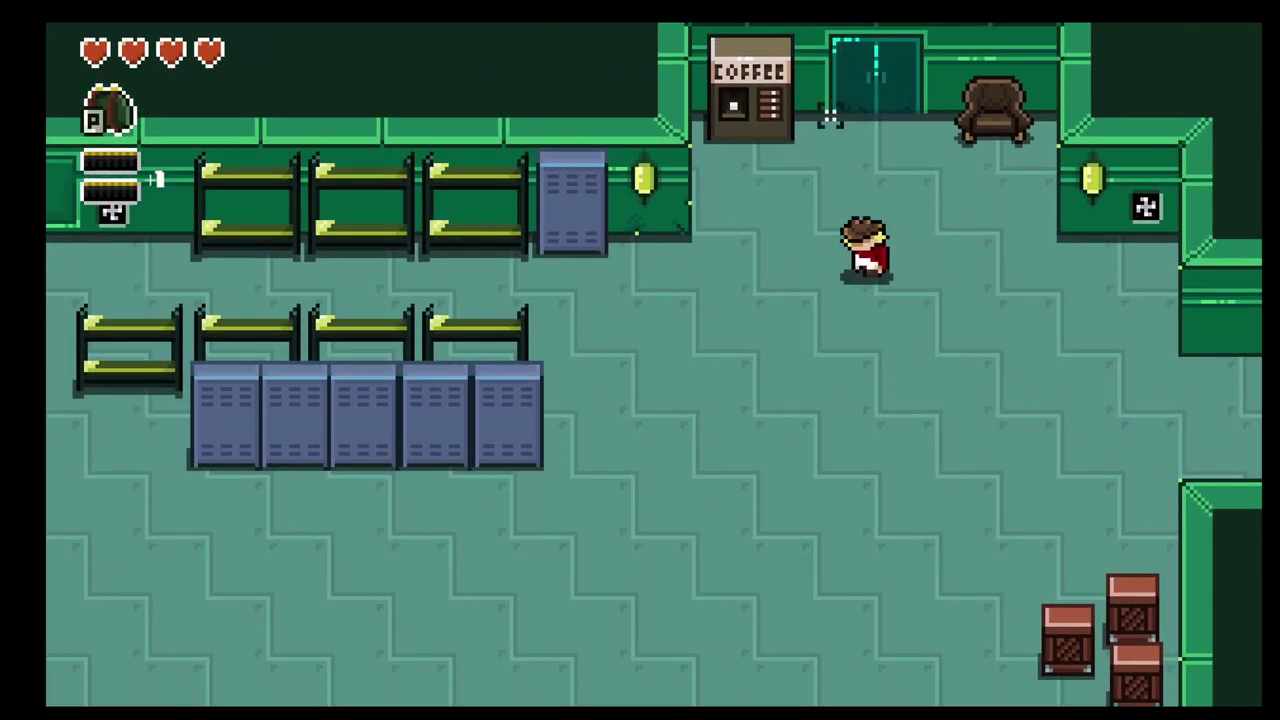
key("s")
key("d")
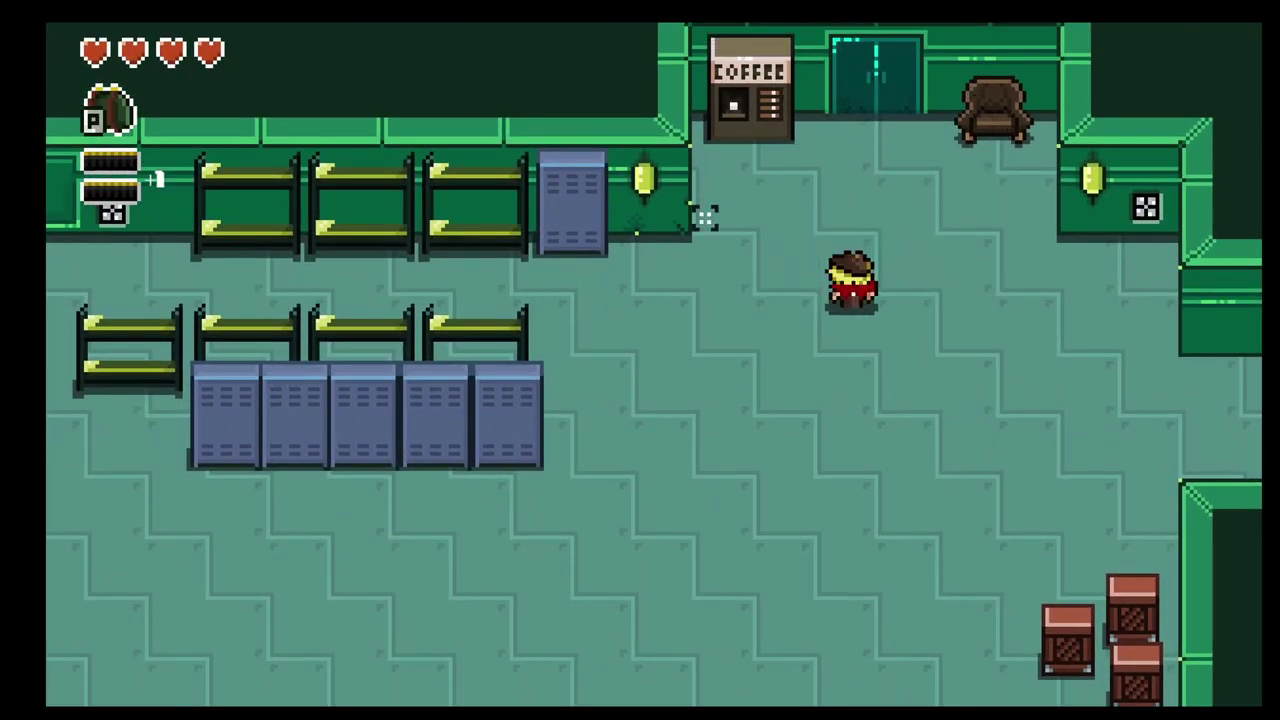
key("s")
key("a")
key("w")
key("a")
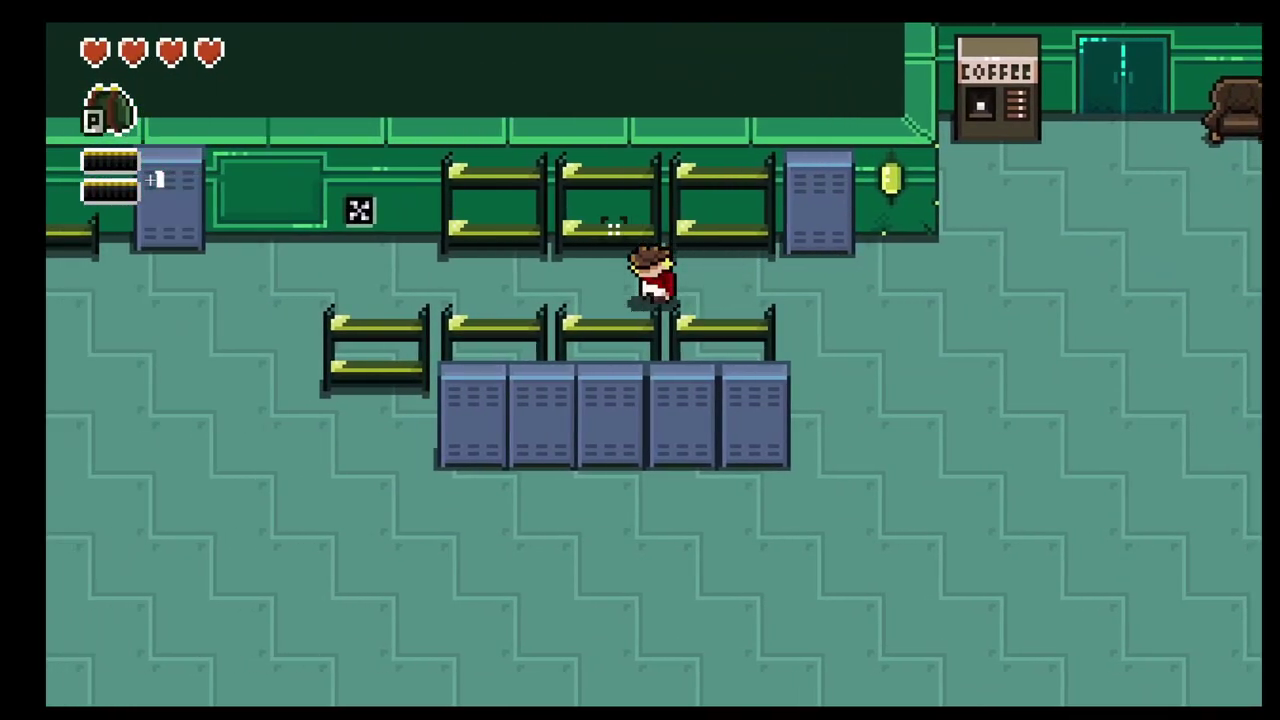
key("a")
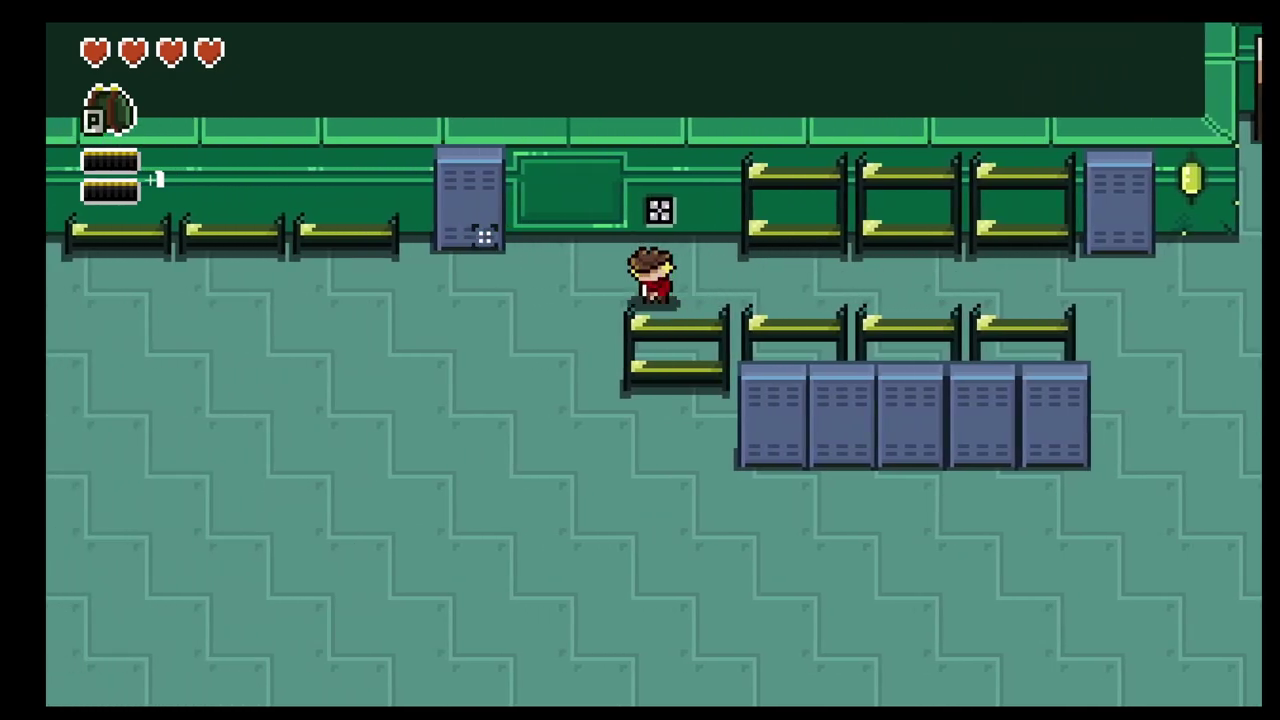
key("s")
key("a")
key("d")
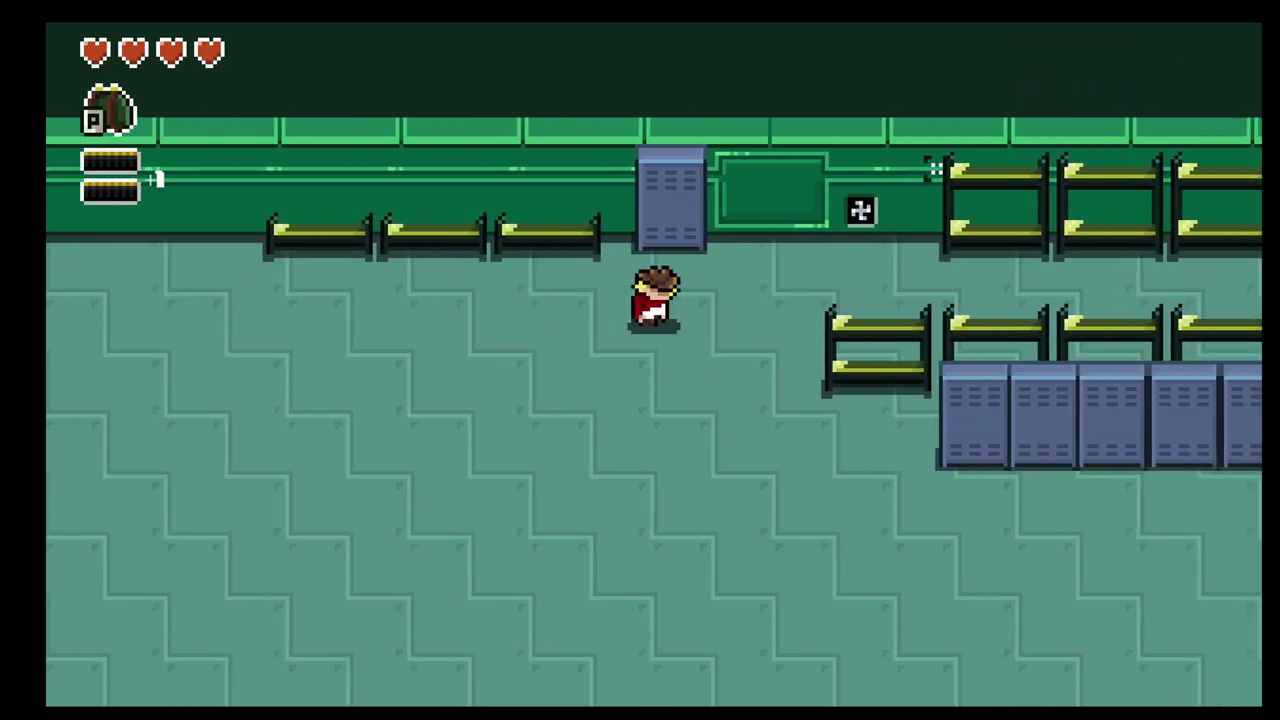
key("w")
key("a")
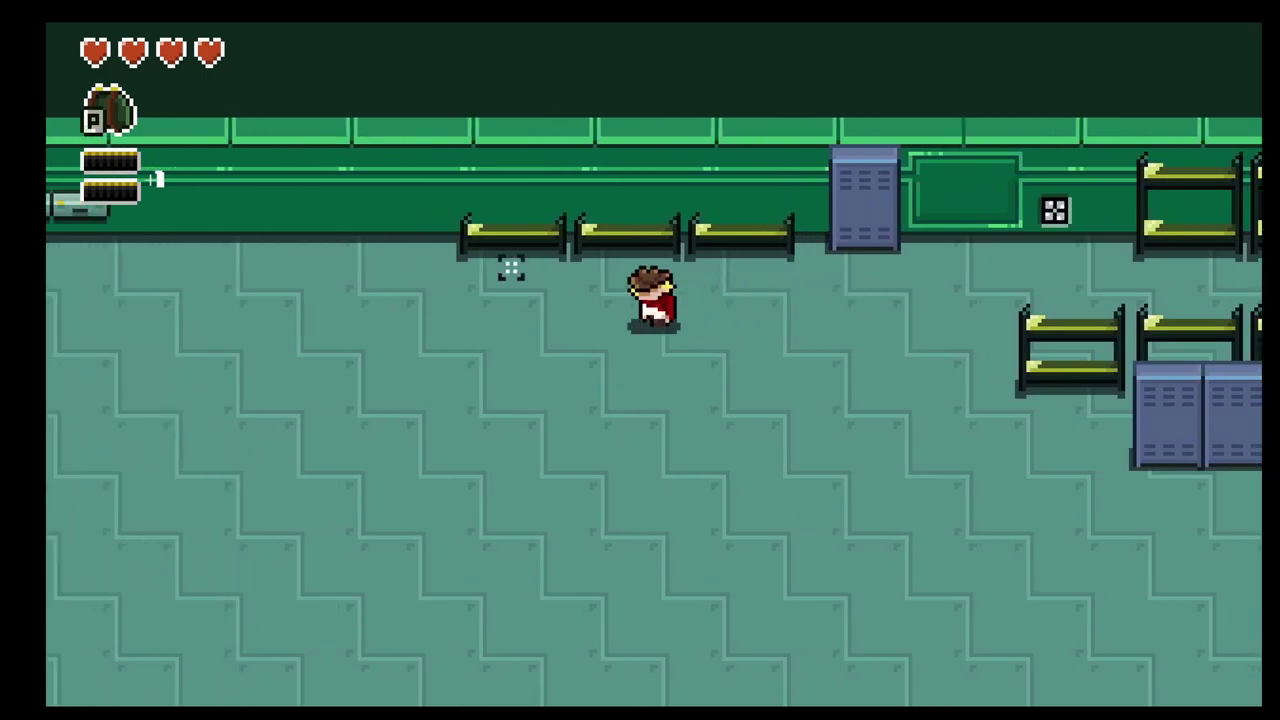
key("a")
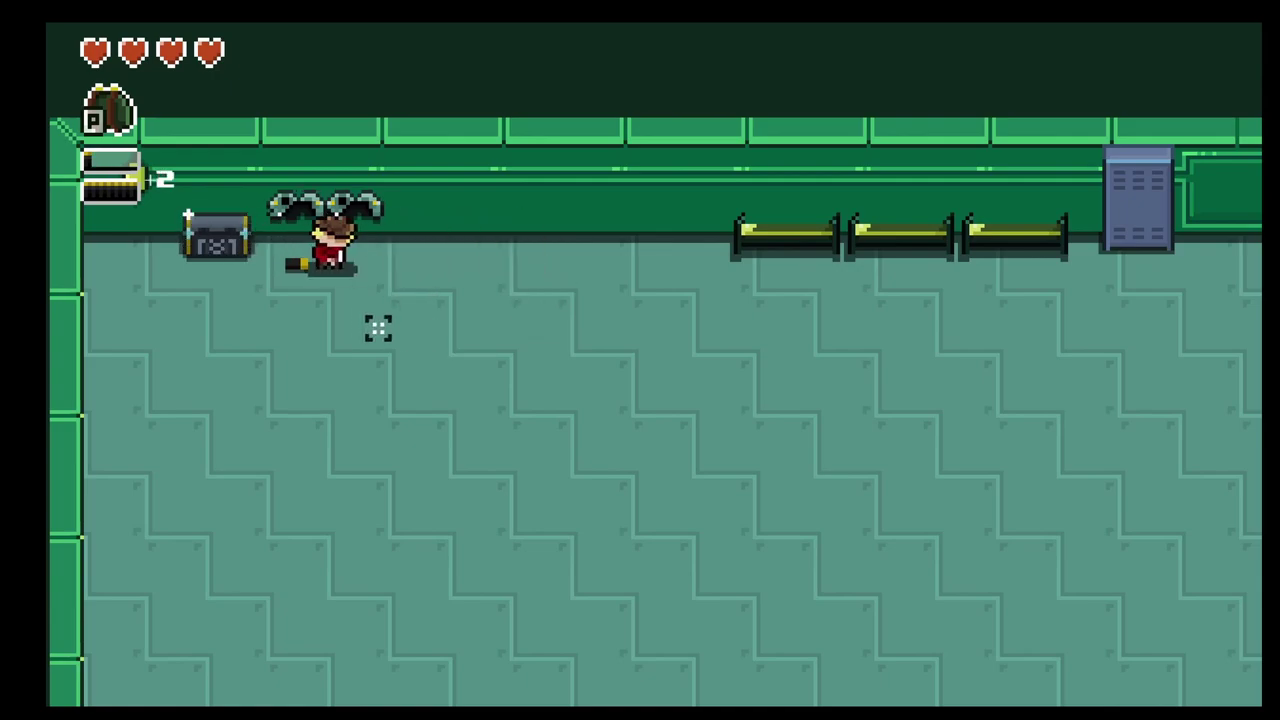
key("s")
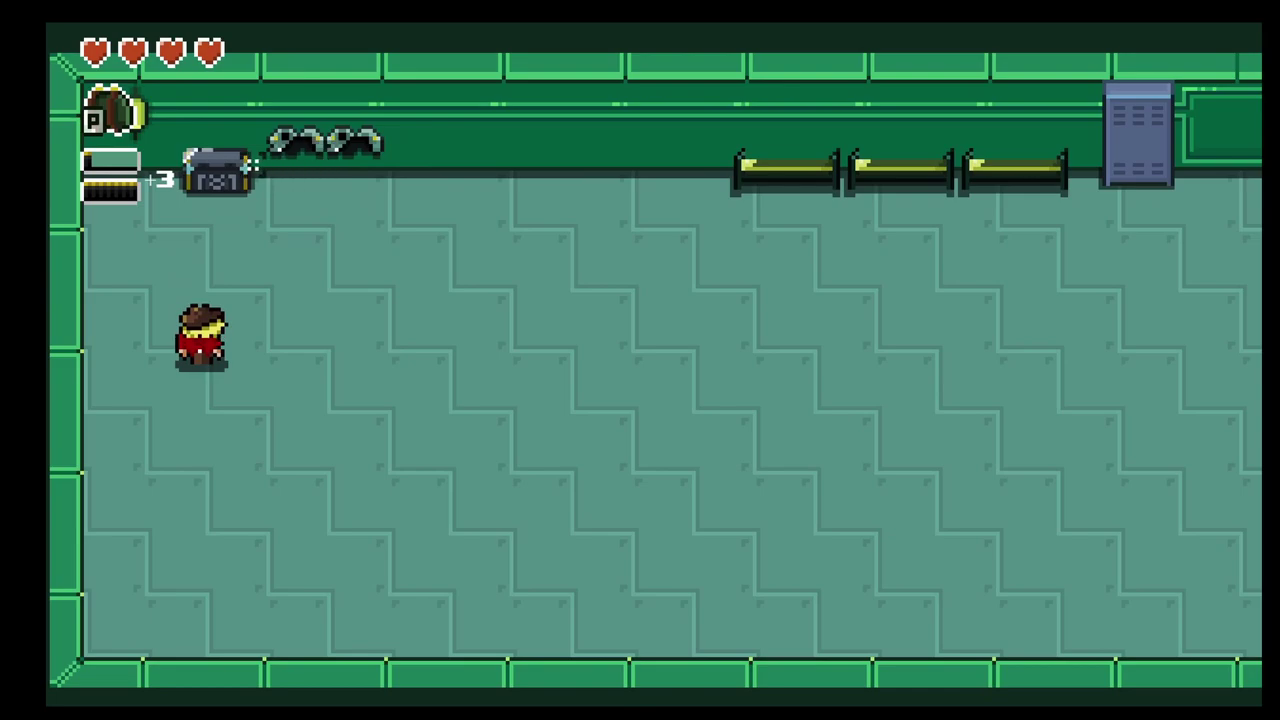
key("w")
key("a")
key("d")
key("s")
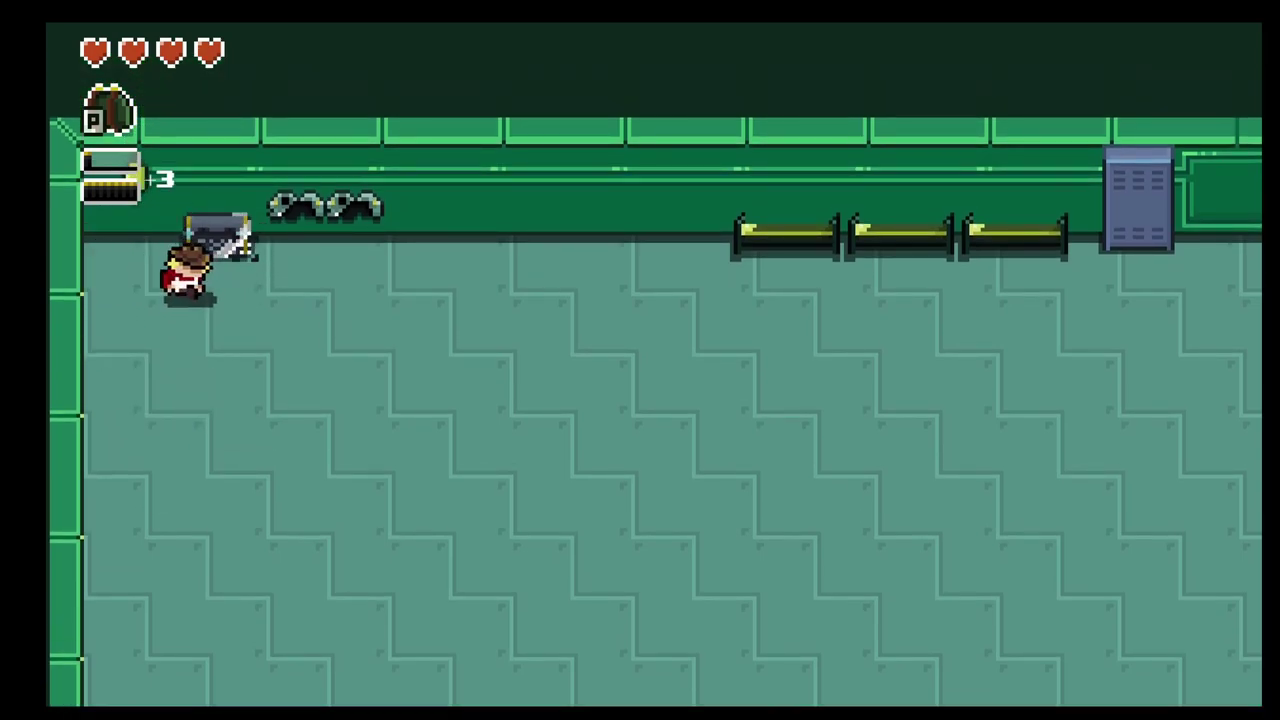
key("d")
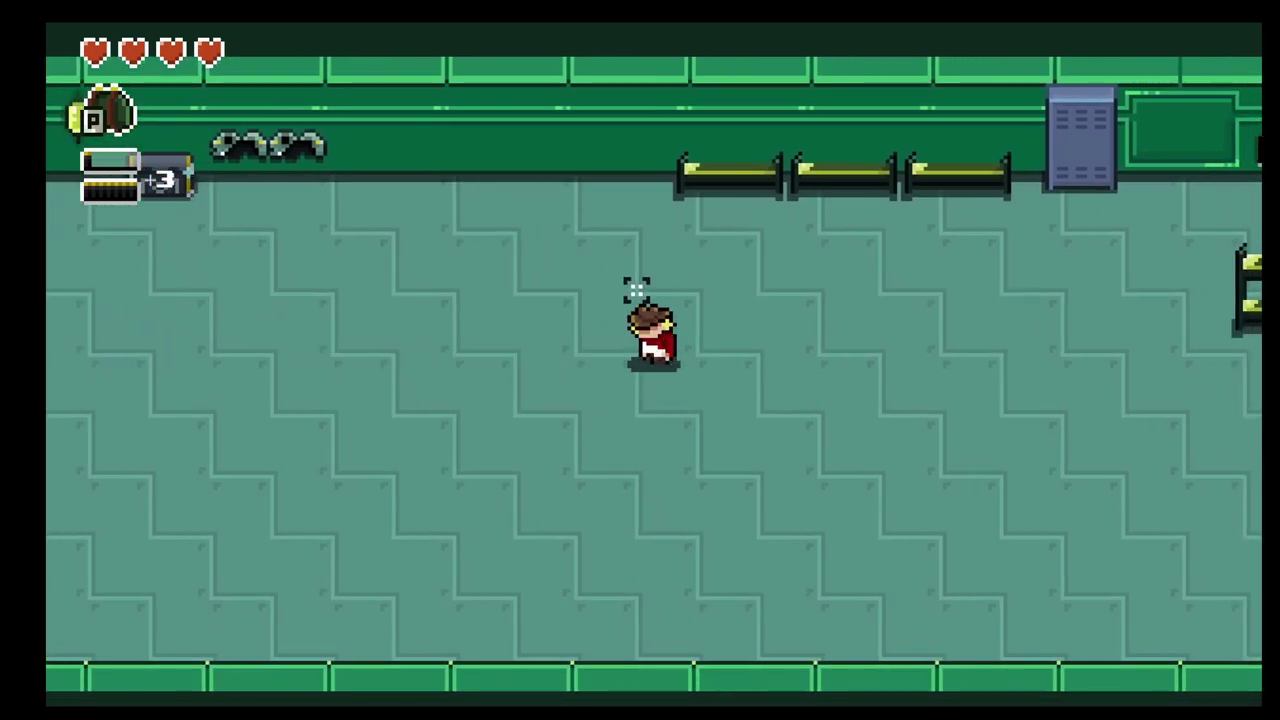
key("d")
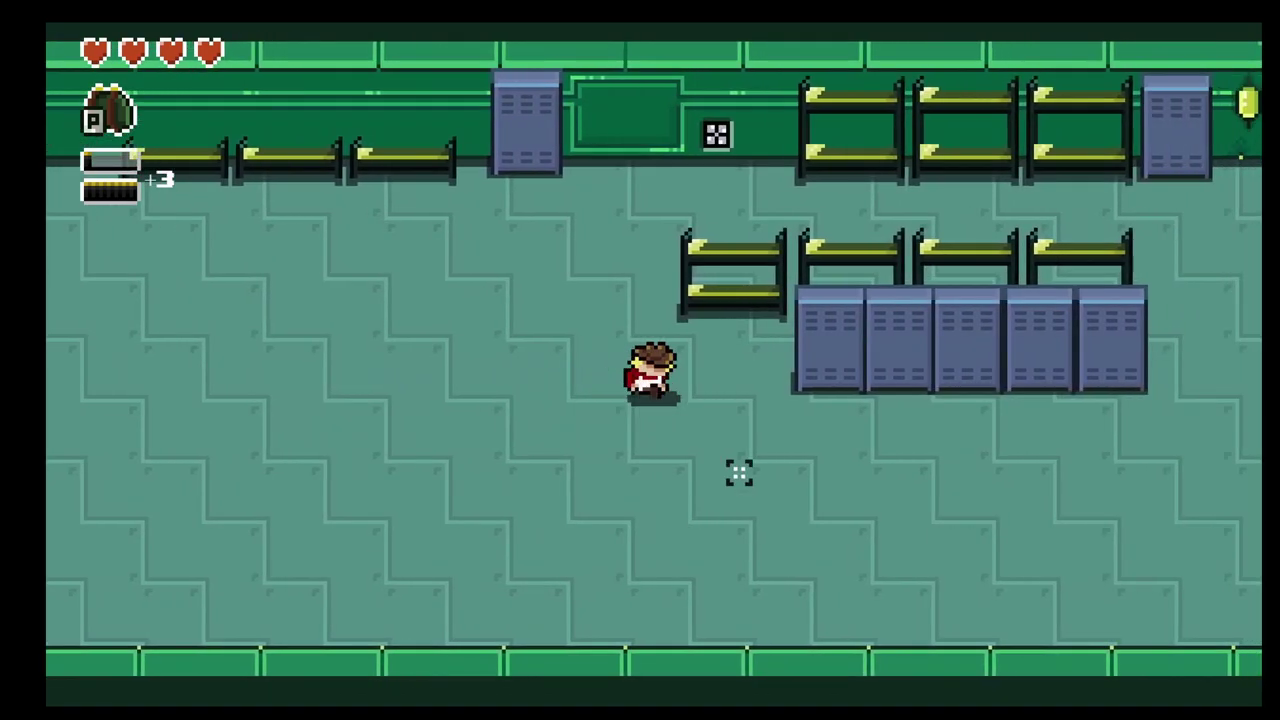
key("s")
key("w")
key("a")
key("a")
key("w")
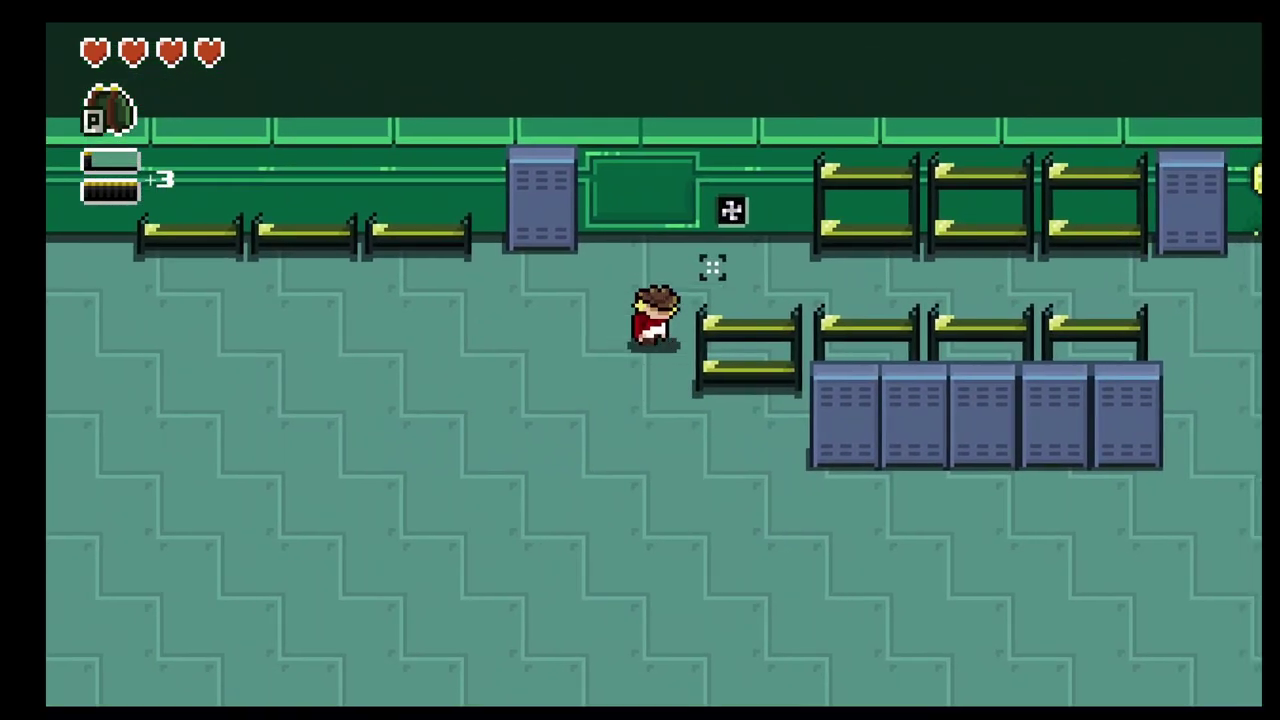
key("d")
key("d")
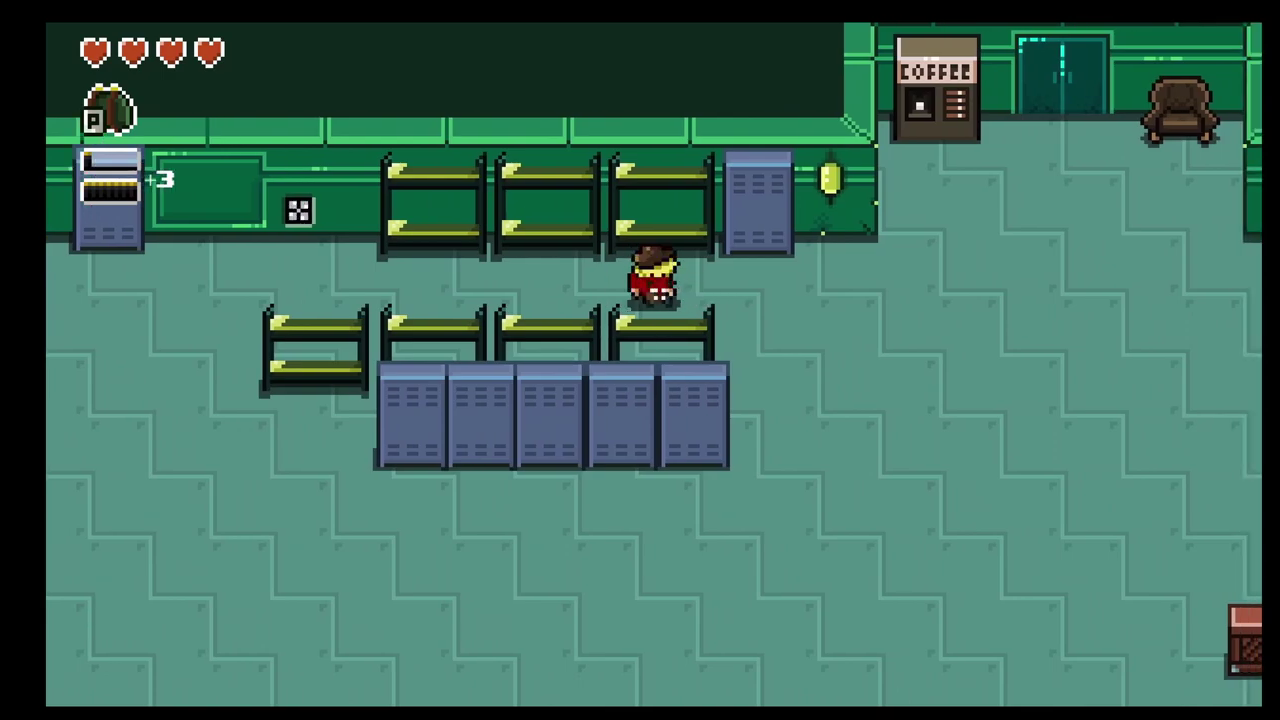
key("d")
key("s")
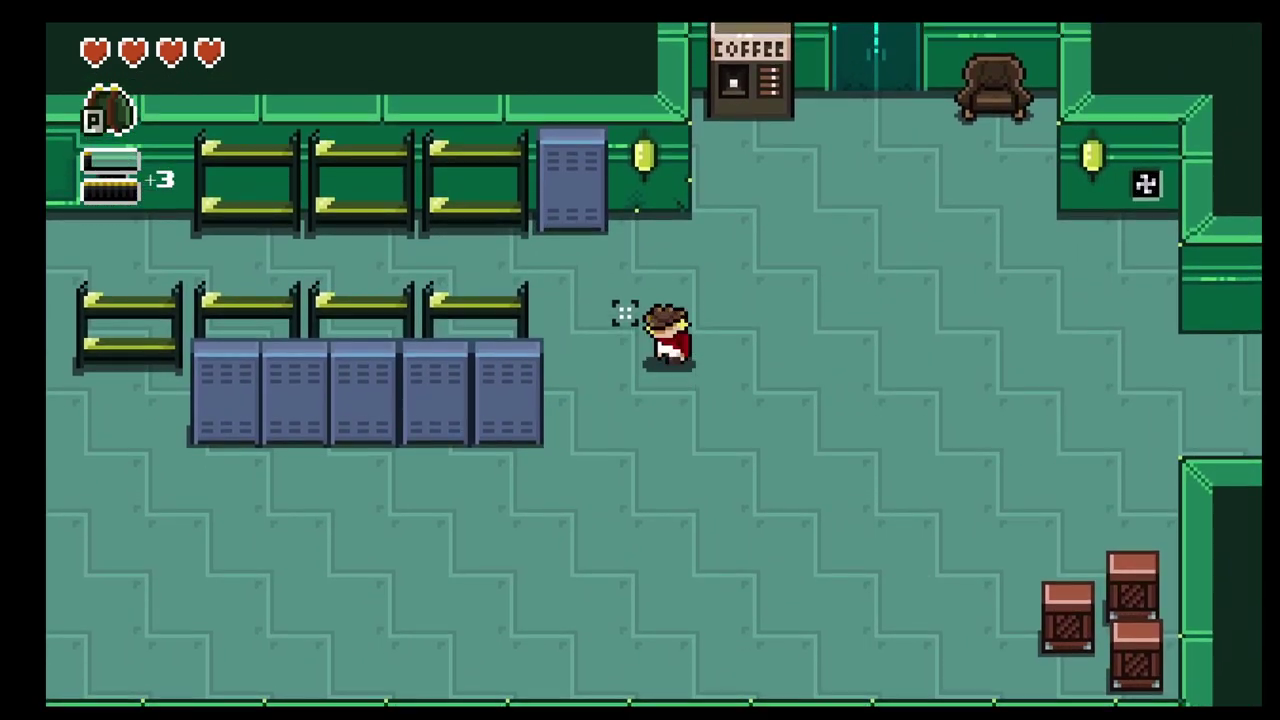
key("a")
key("w")
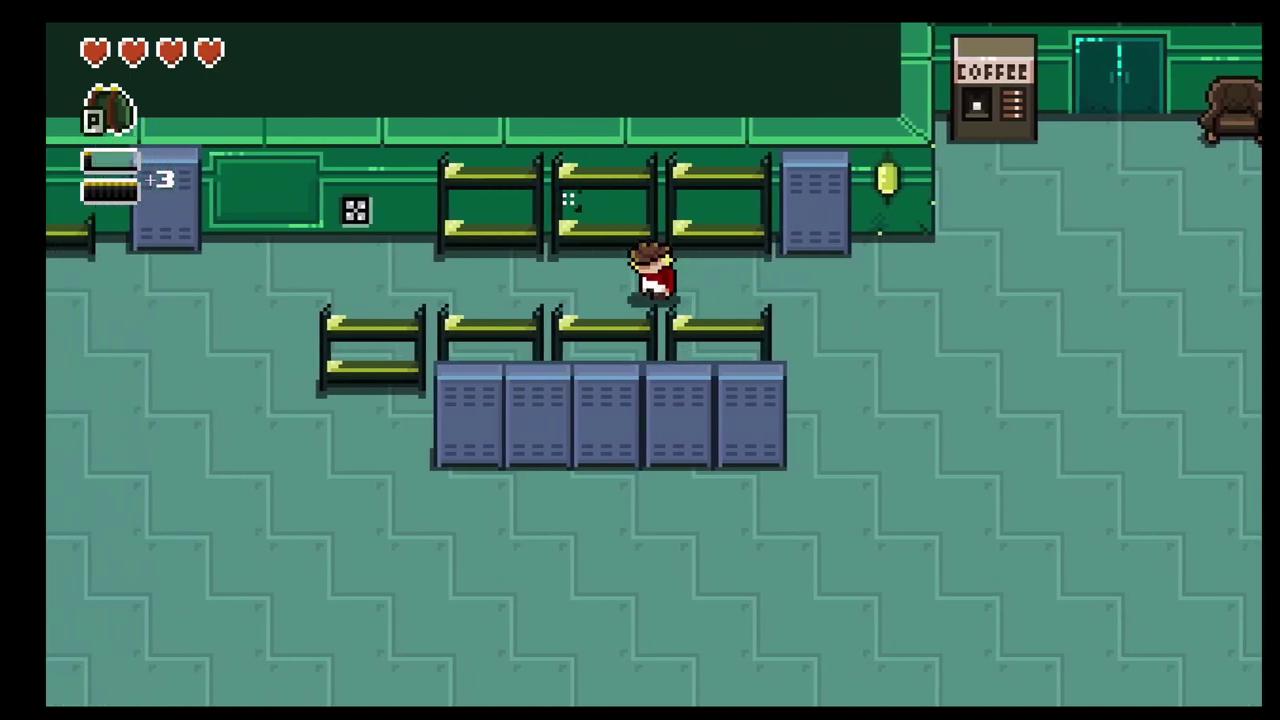
key("s")
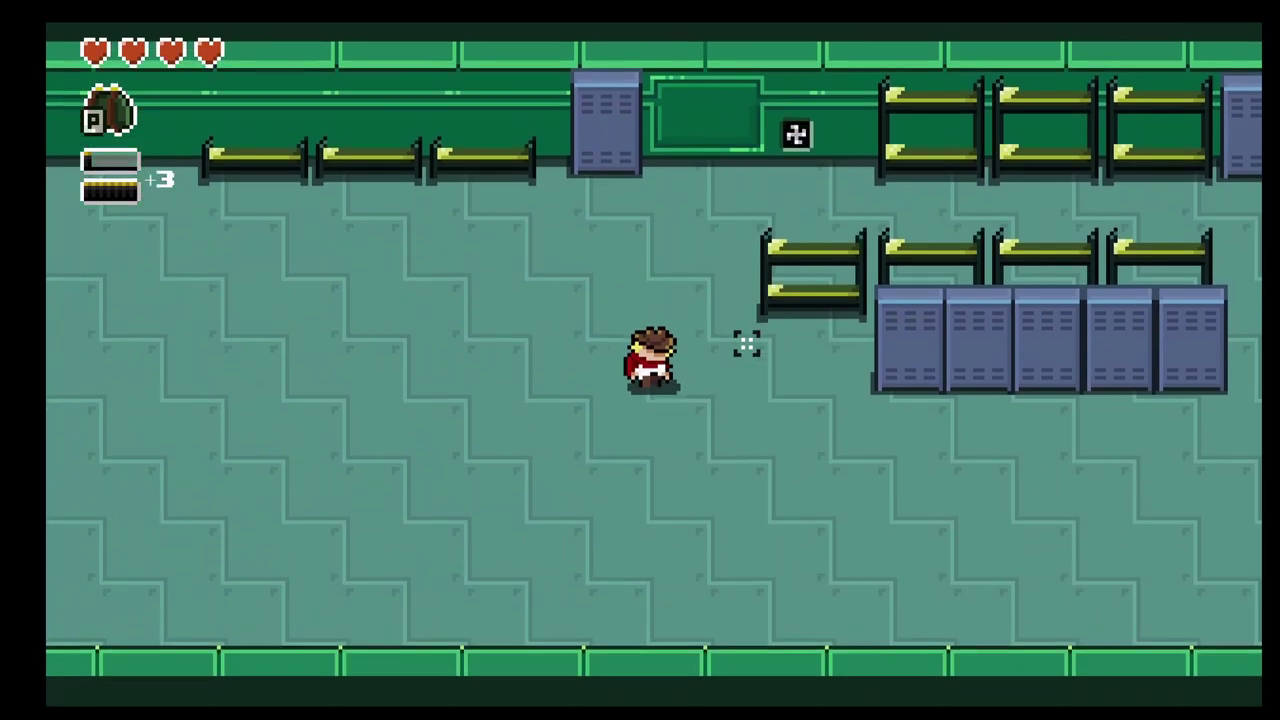
key("d")
key("d")
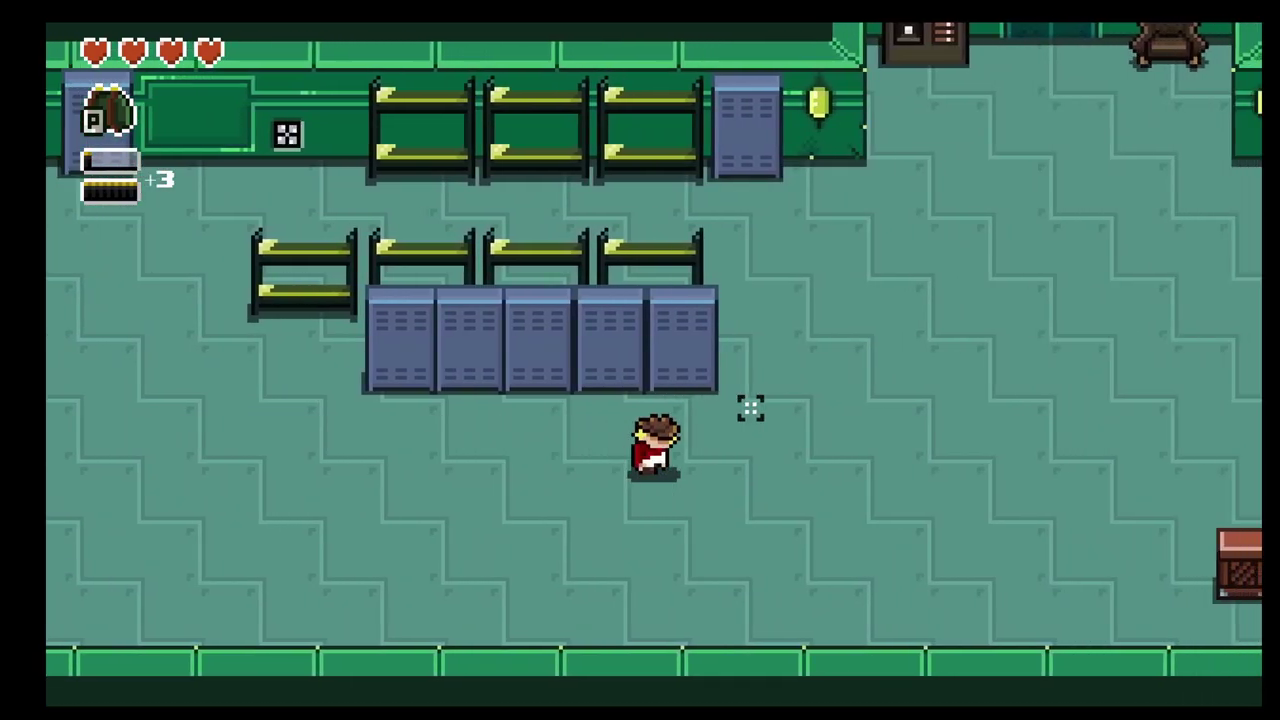
key("w")
key("a")
key("w")
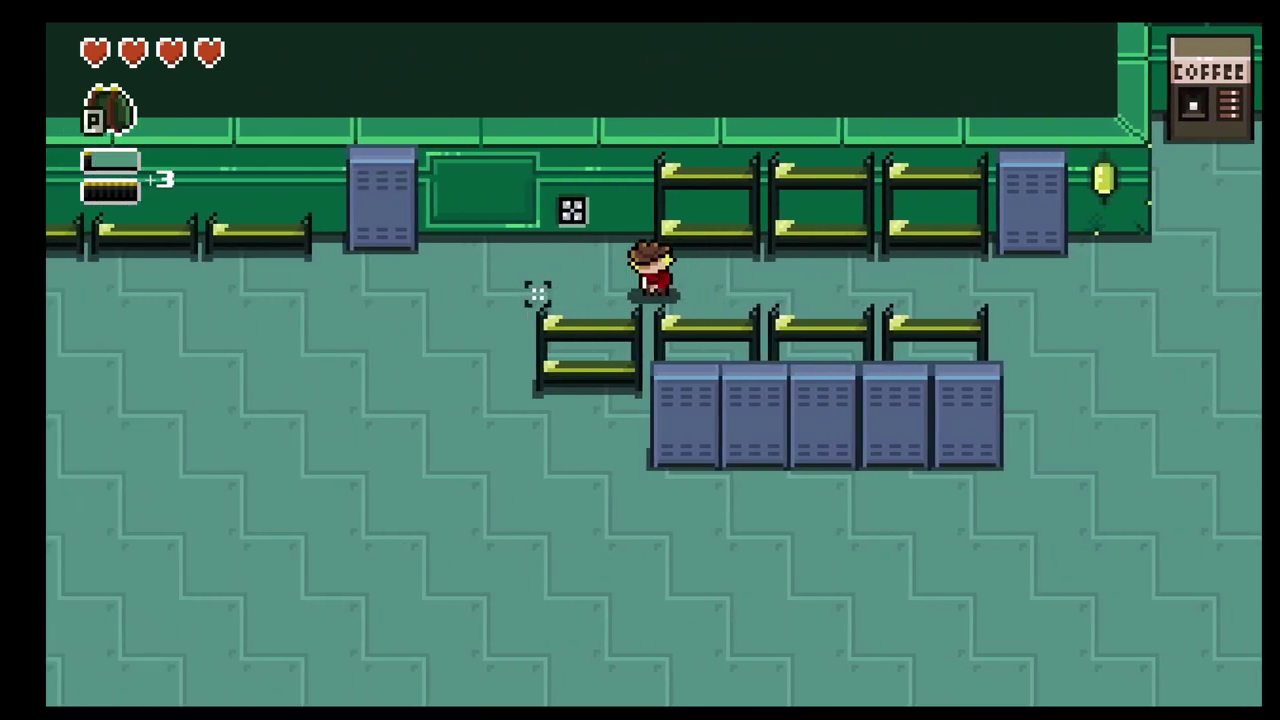
key("s")
key("a")
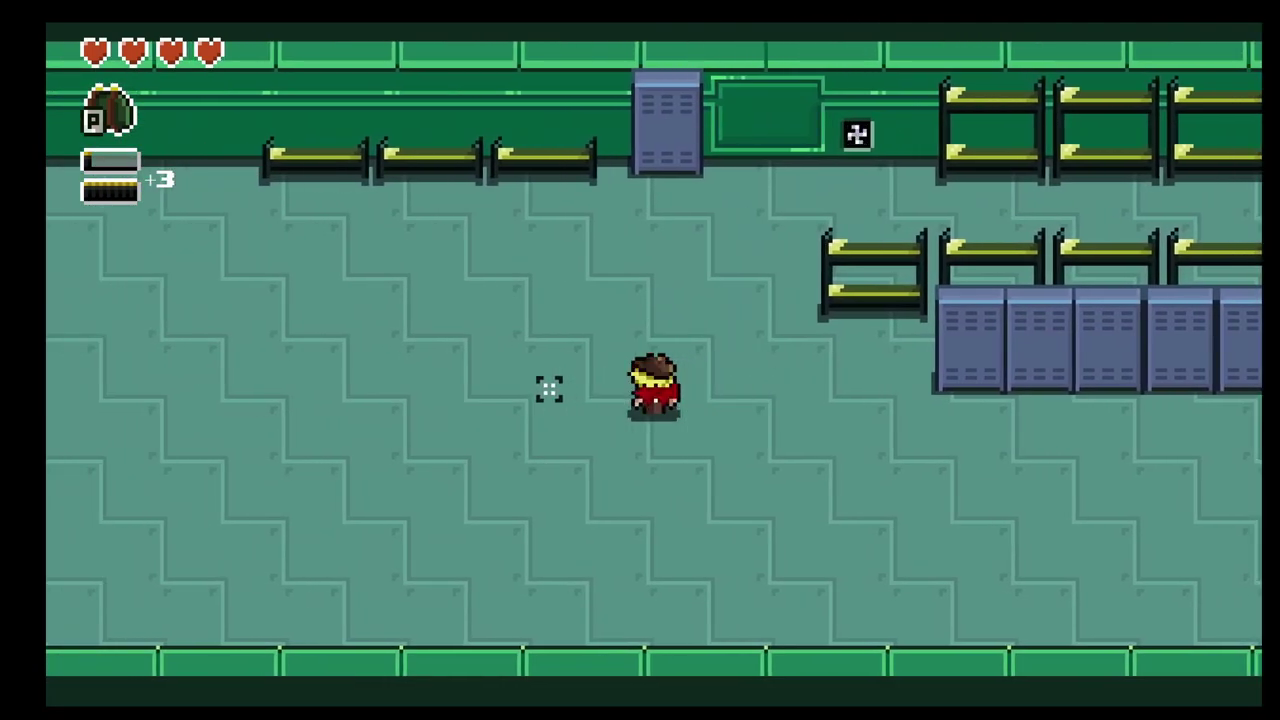
key("a")
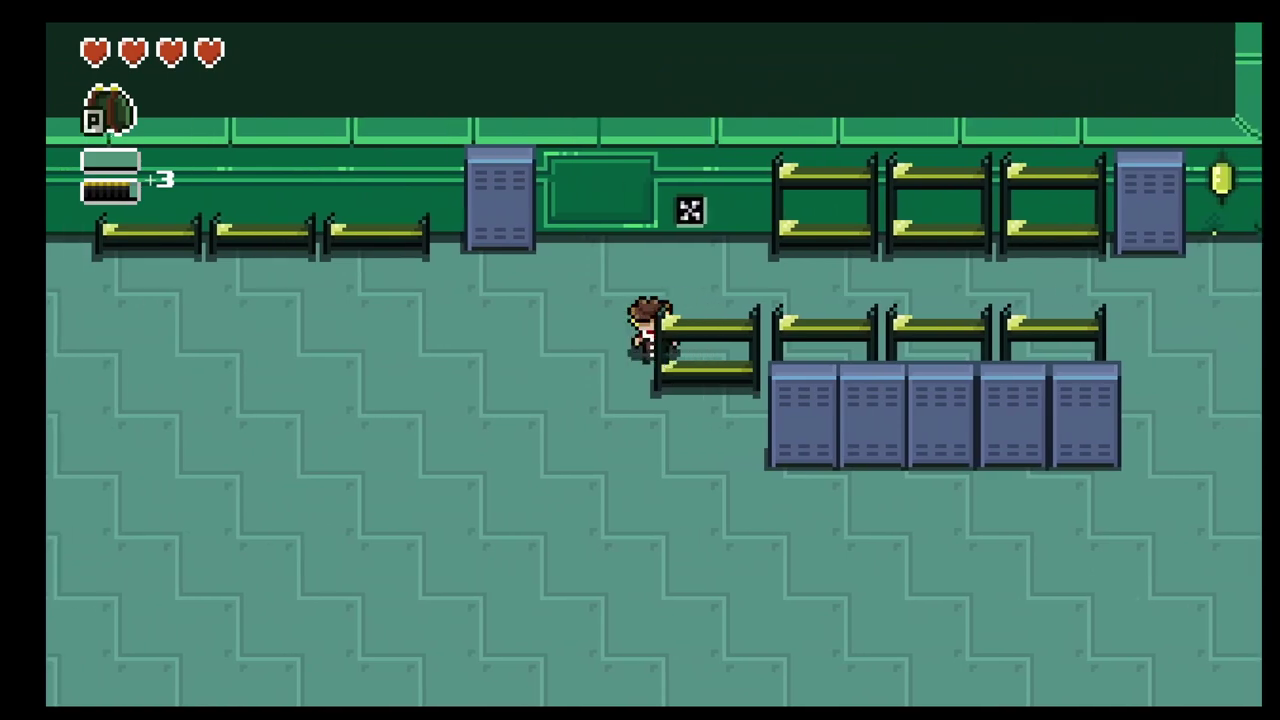
key("s")
key("d")
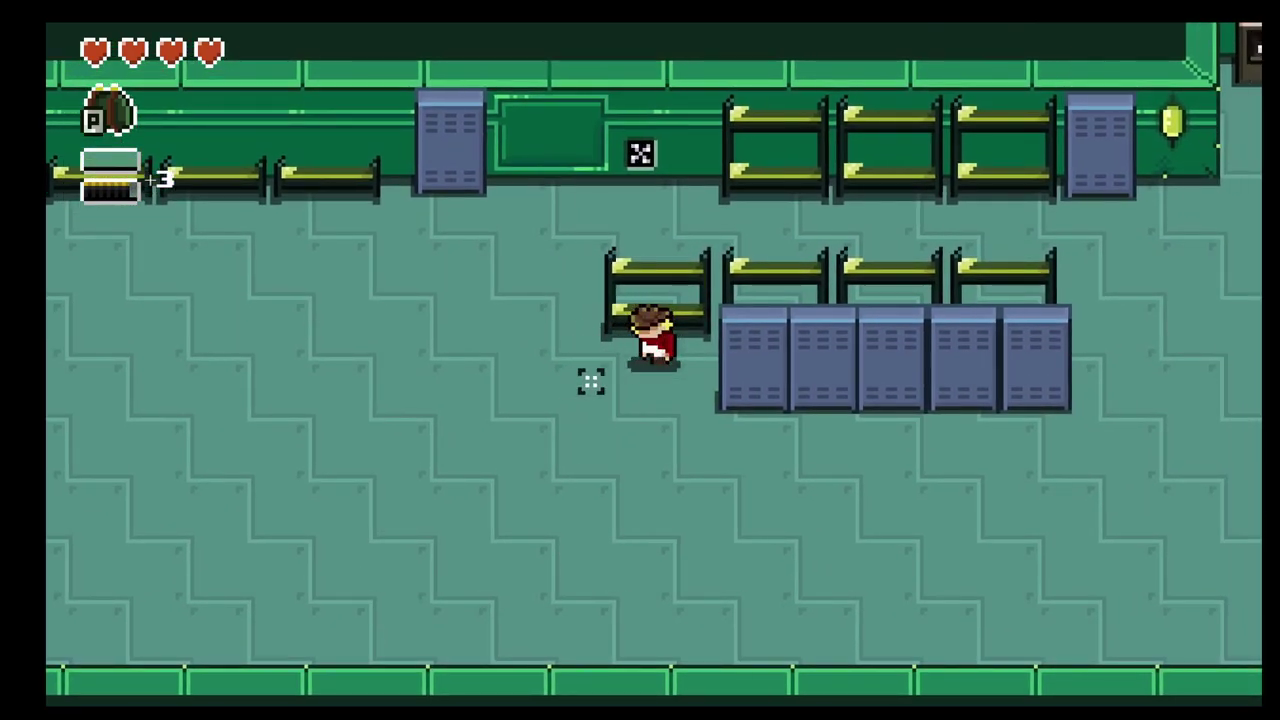
key("w")
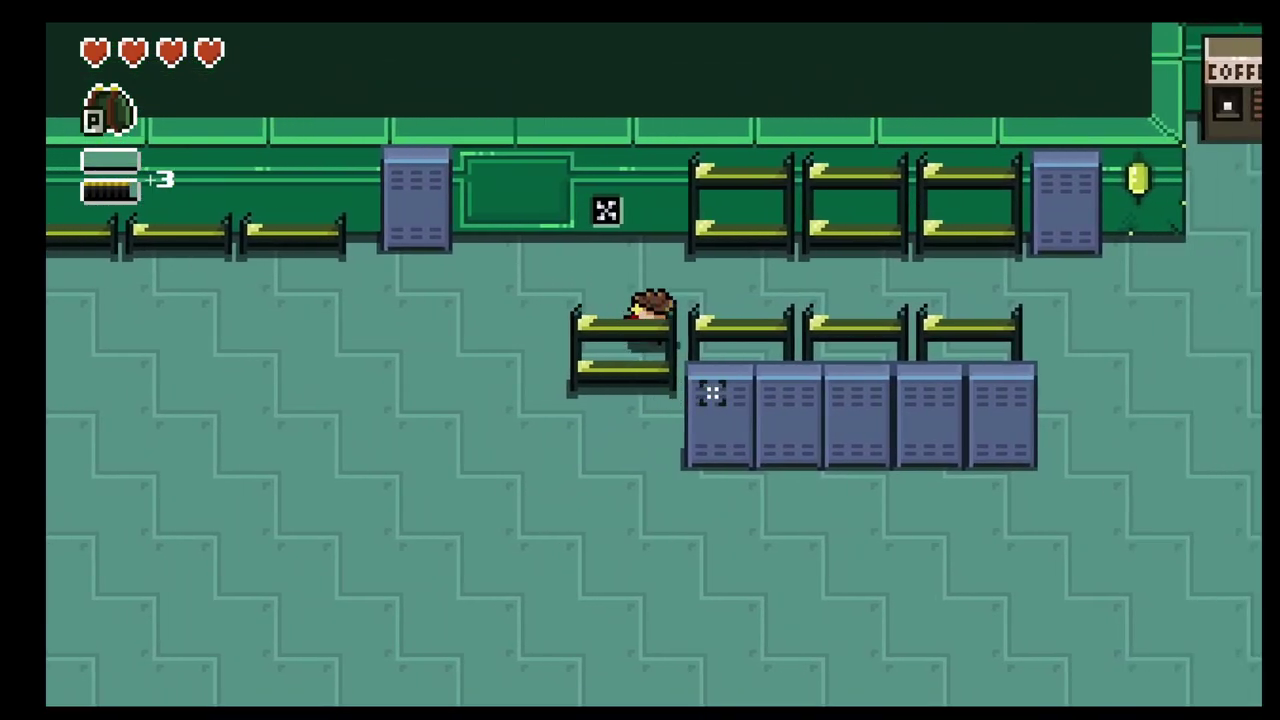
key("a")
key("s")
key("d")
key("a")
key("w")
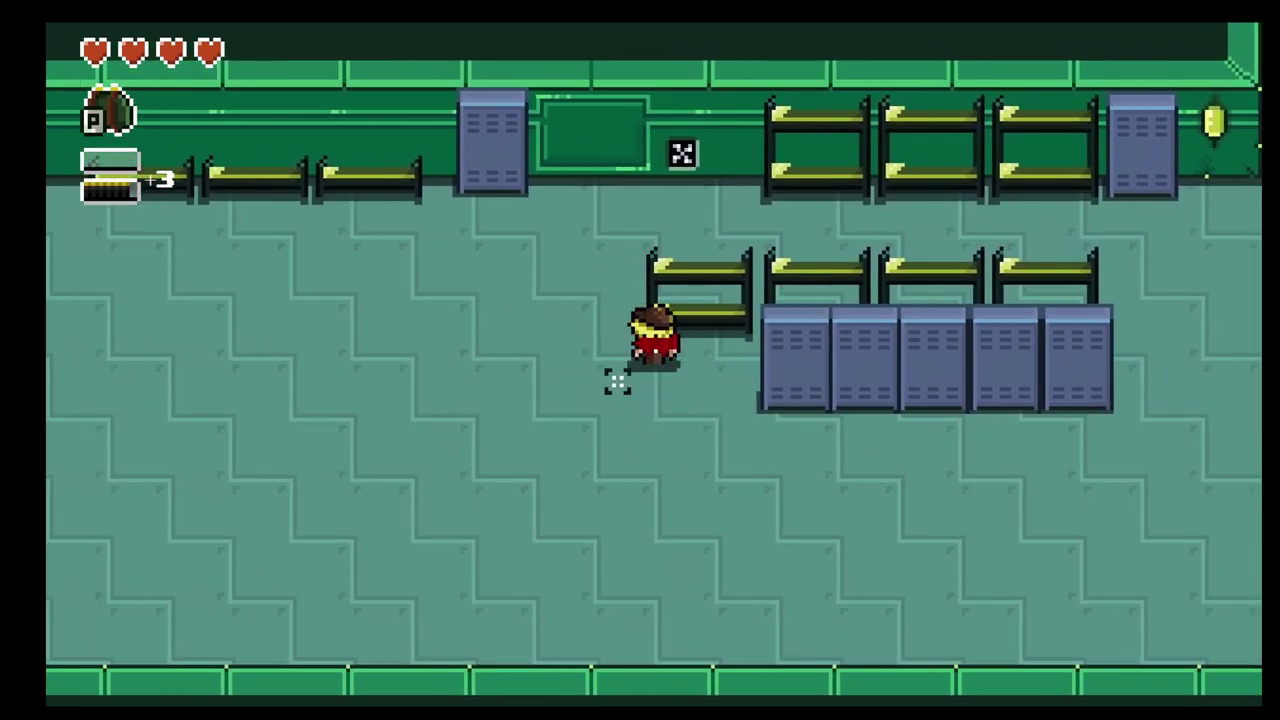
key("w")
key("d")
key("s")
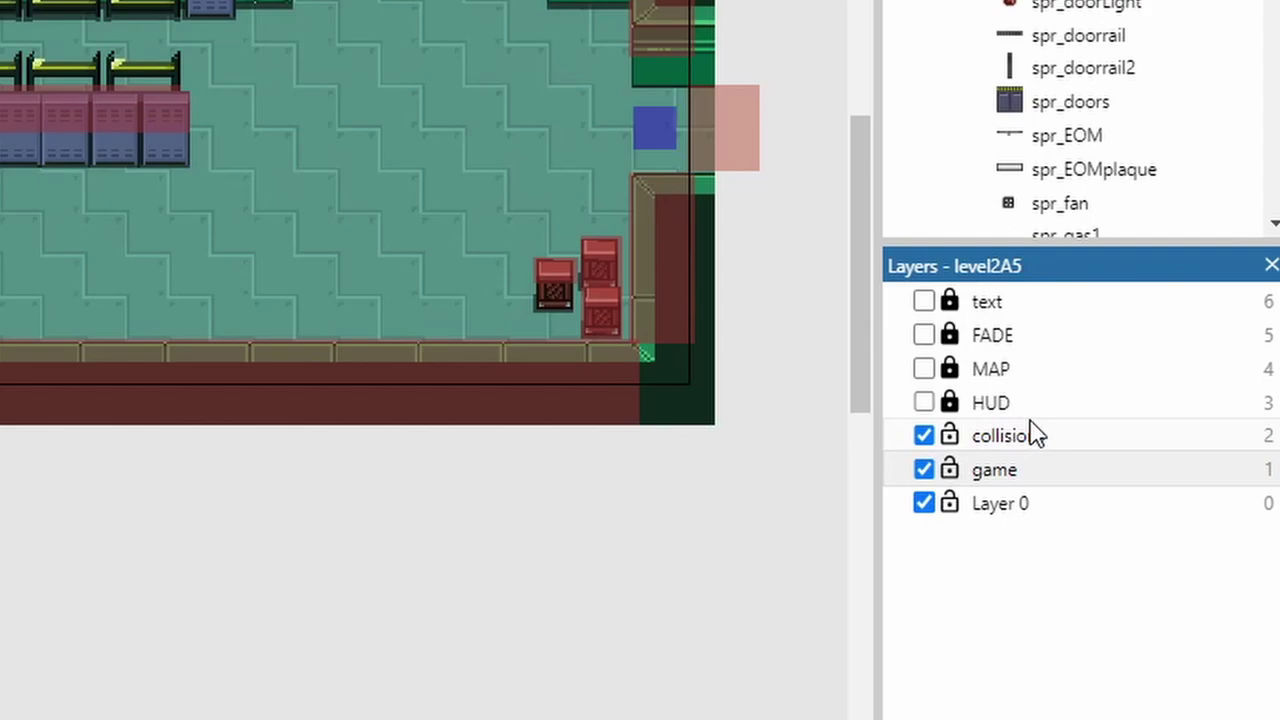
Go through the level2A5 layers game and Layer 0, ending with the collisions layer active
left_click(1000, 482)
left_click(992, 470)
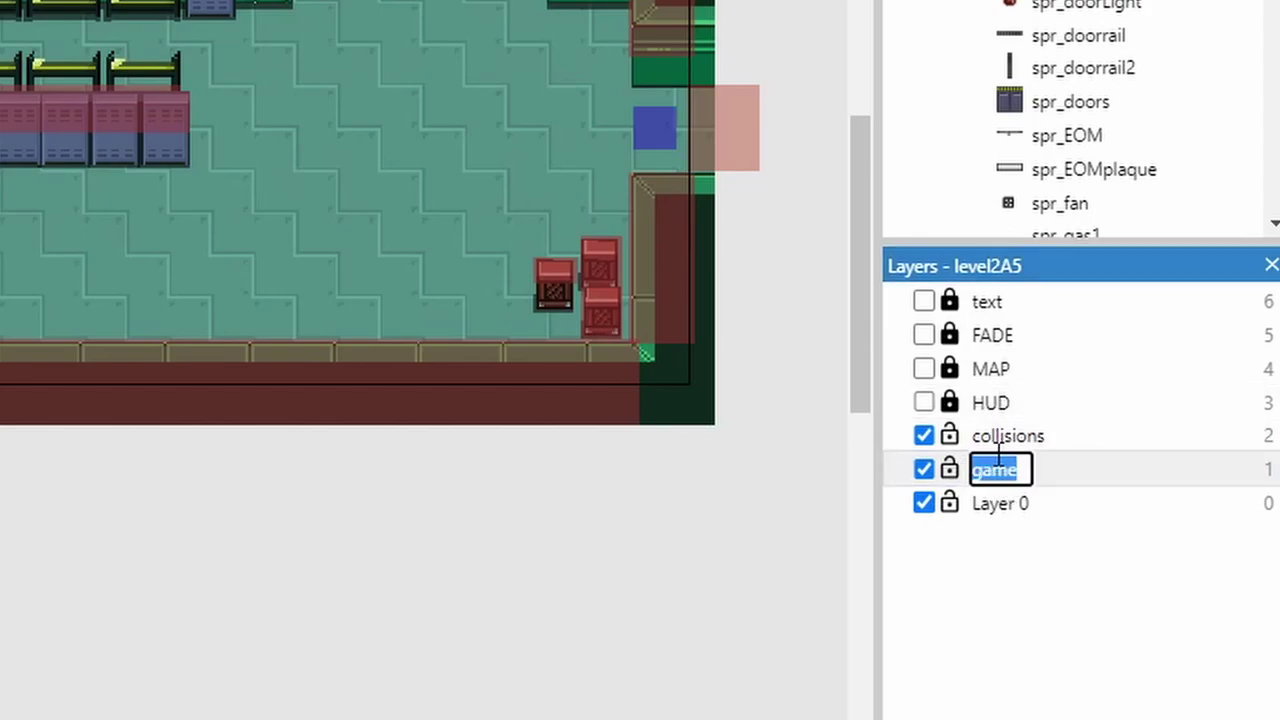
key("Return")
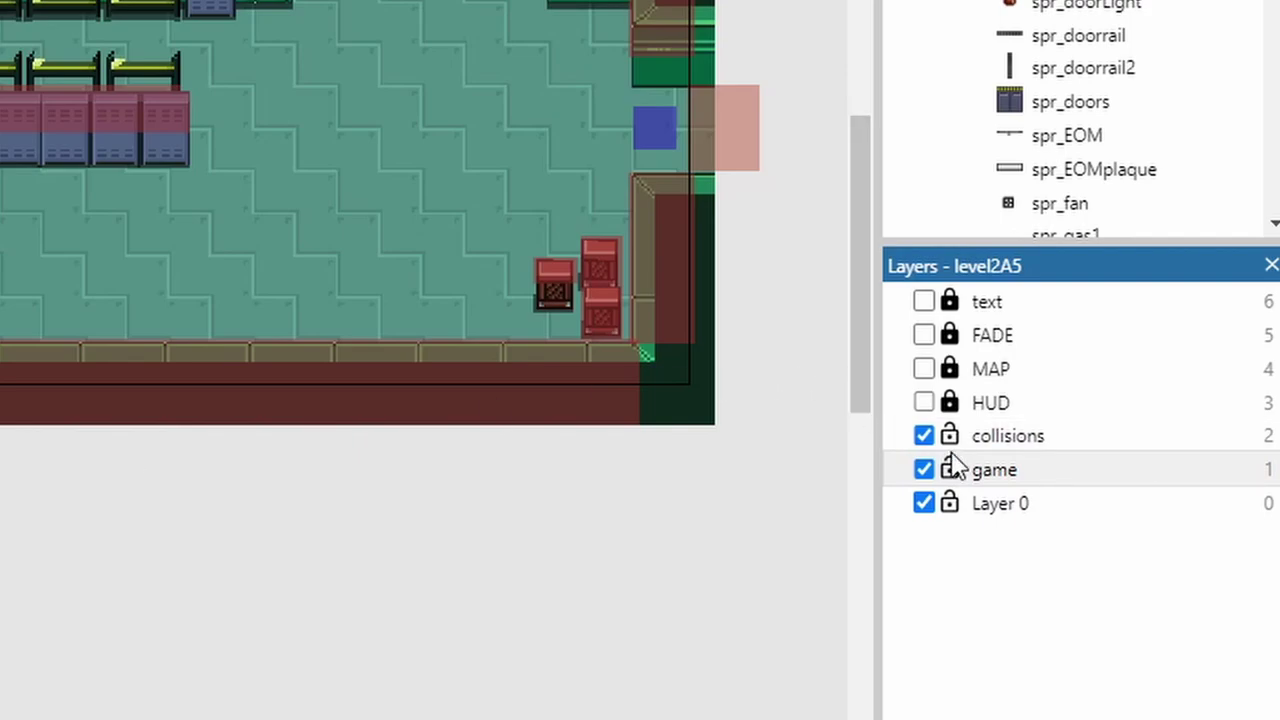
left_click(1007, 515)
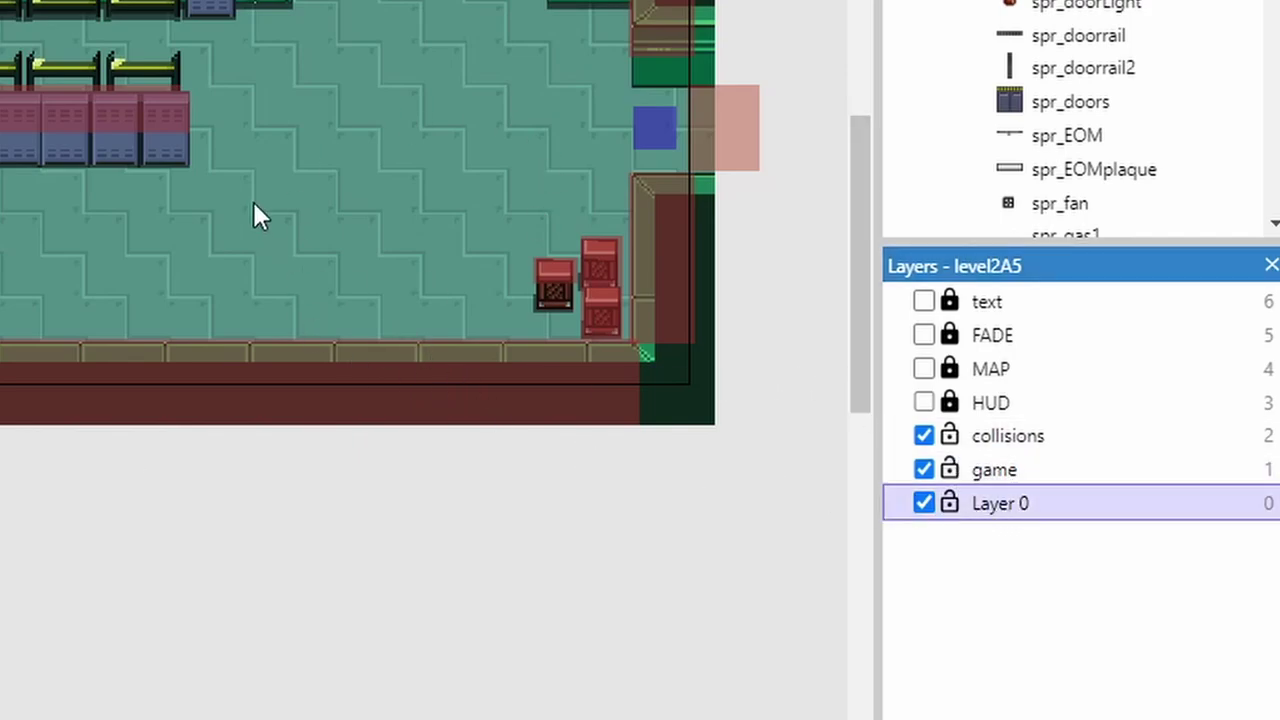
left_click(1003, 436)
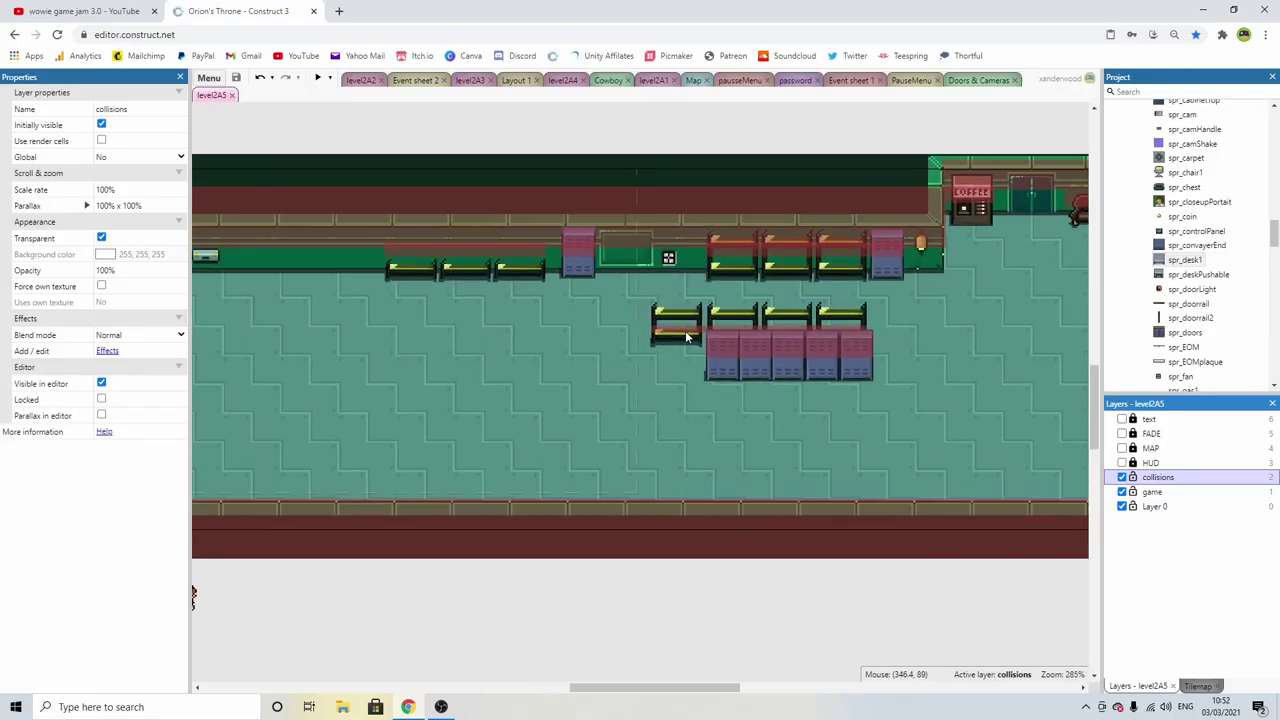
Move the upper half of the leftmost bunk bed away from its lower half and undo the move
scroll(685, 330, "up", 5)
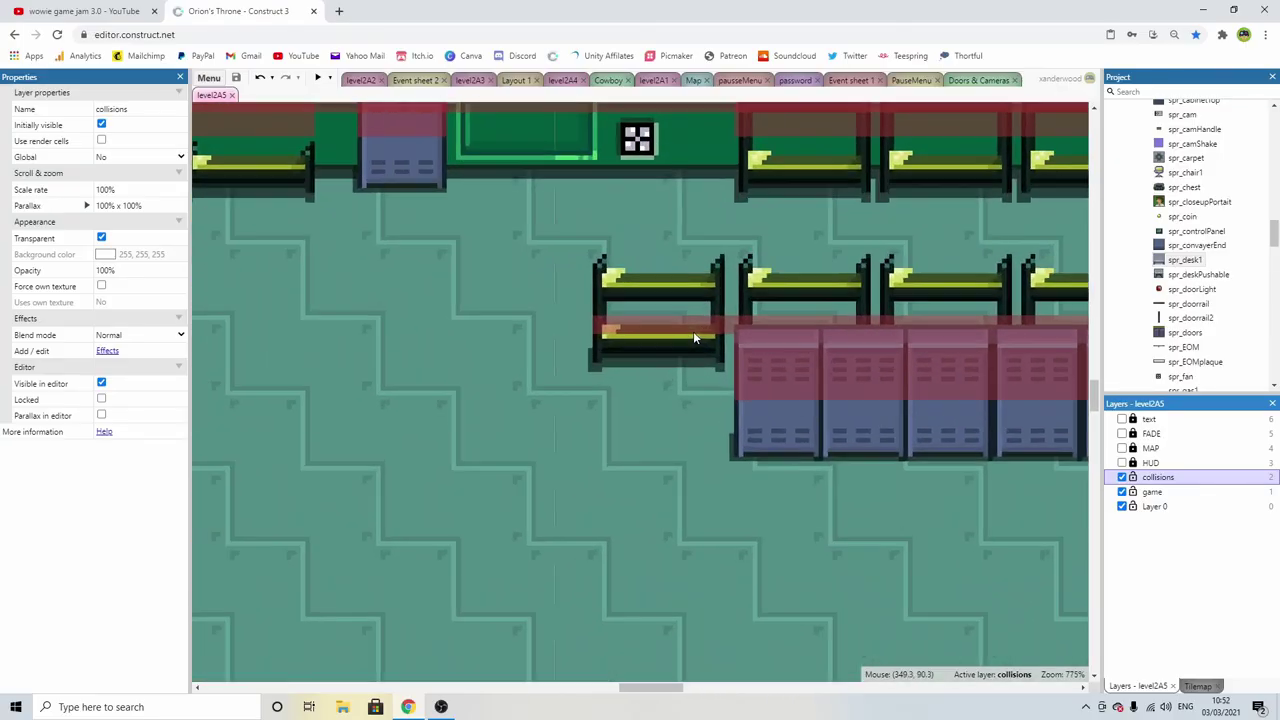
left_click(676, 245)
left_click_drag(682, 250, 508, 220)
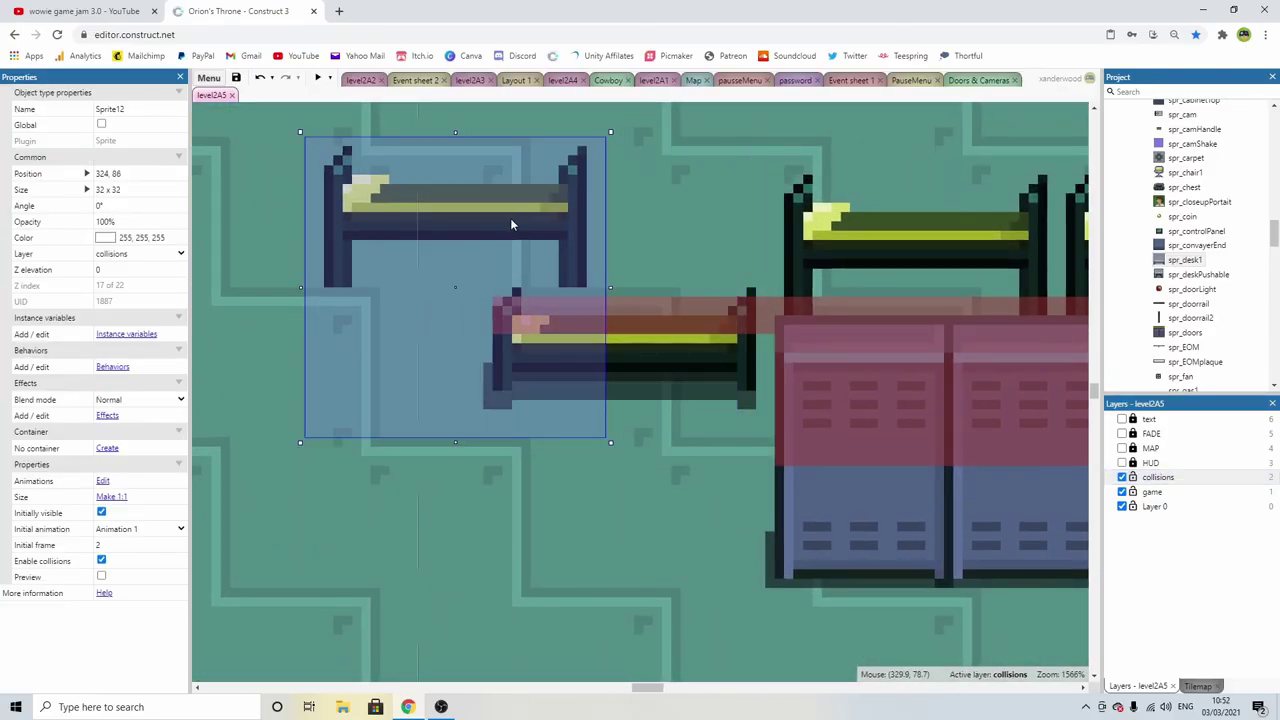
key("ctrl+z")
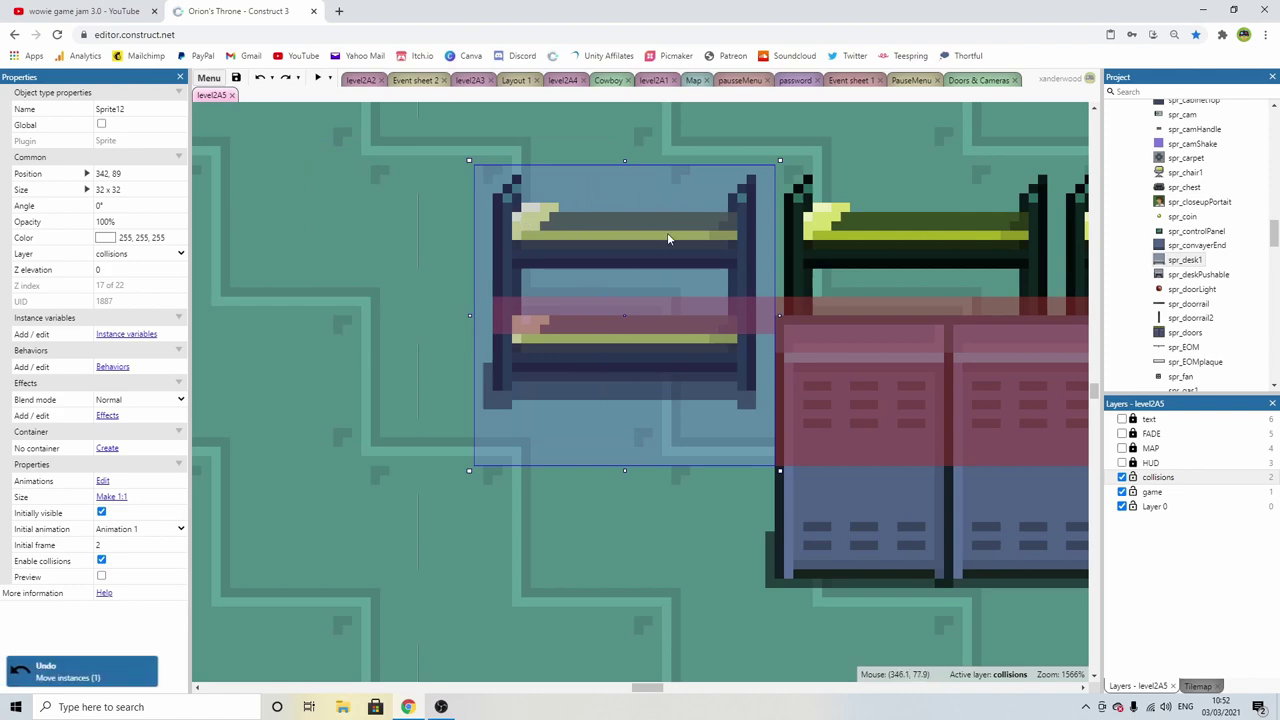
Check the collisions layer without renaming it and make Layer 0 the active layer
left_click(1158, 478)
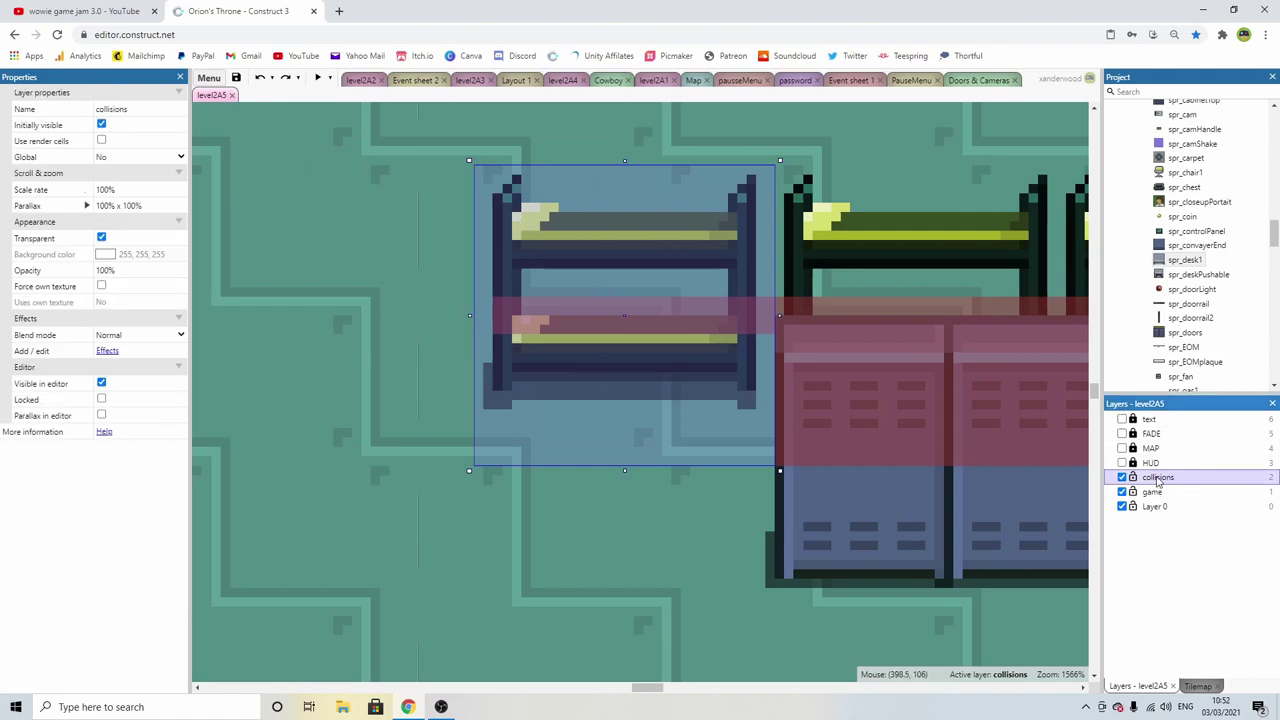
double_click(1158, 478)
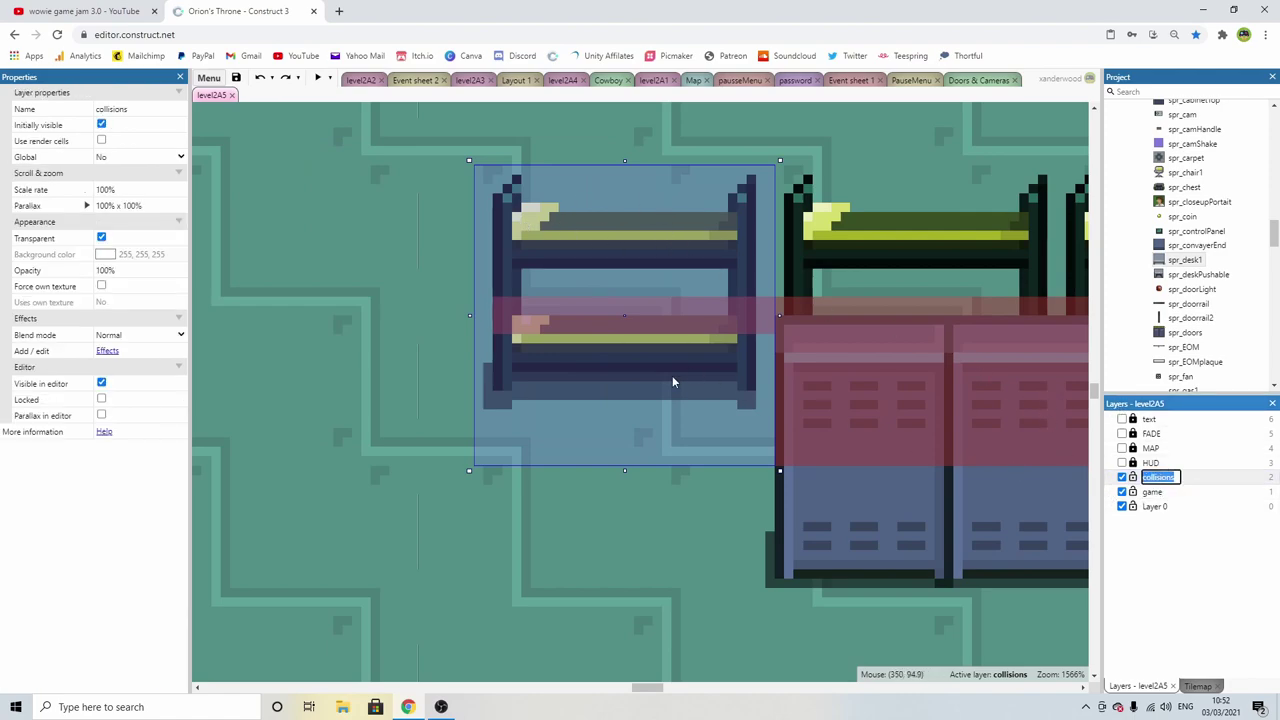
left_click(704, 387)
left_click(1155, 507)
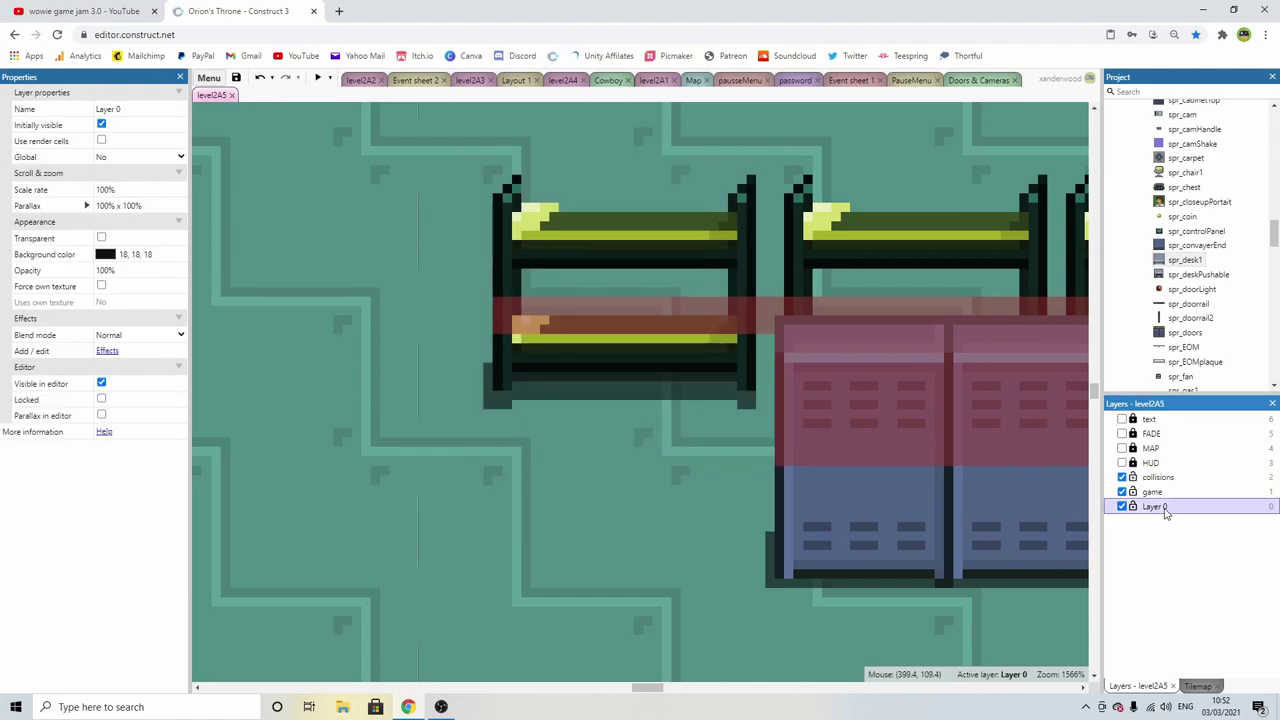
Try to move the upper bunk behind the row of lockers upward, and undo the change
scroll(650, 420, "down", 5, "ctrl")
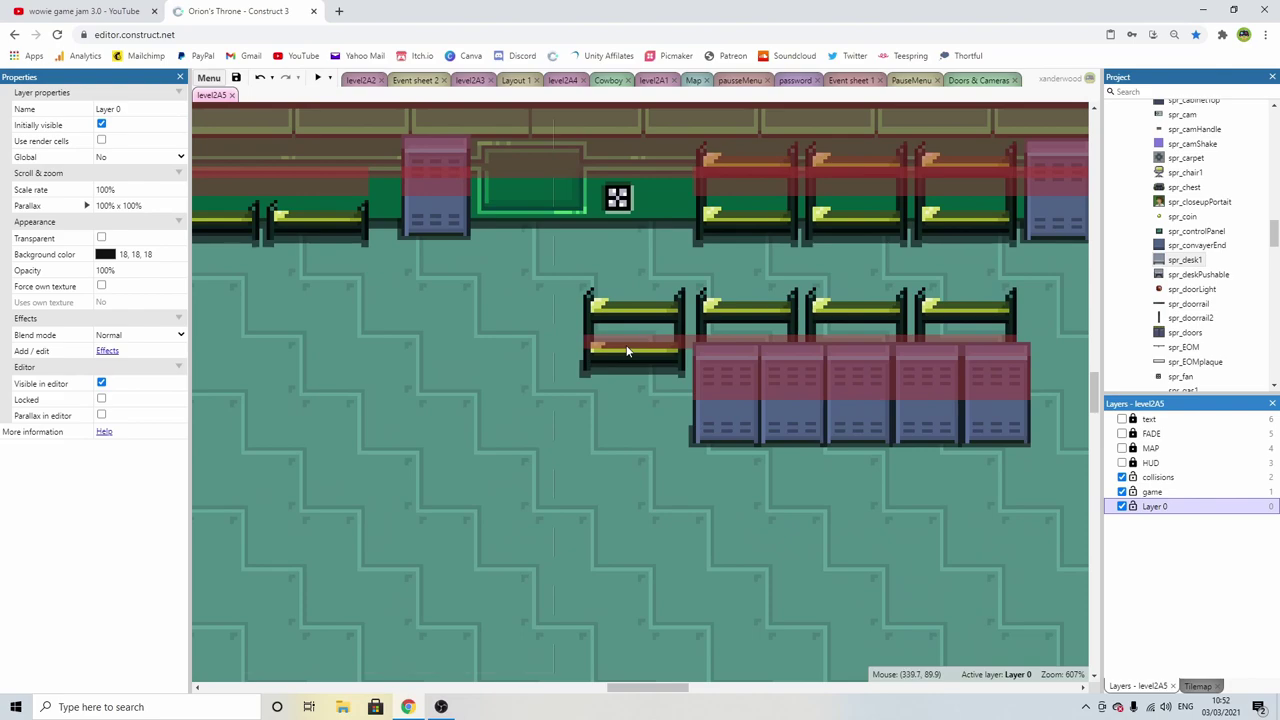
scroll(627, 351, "up", 2, "ctrl")
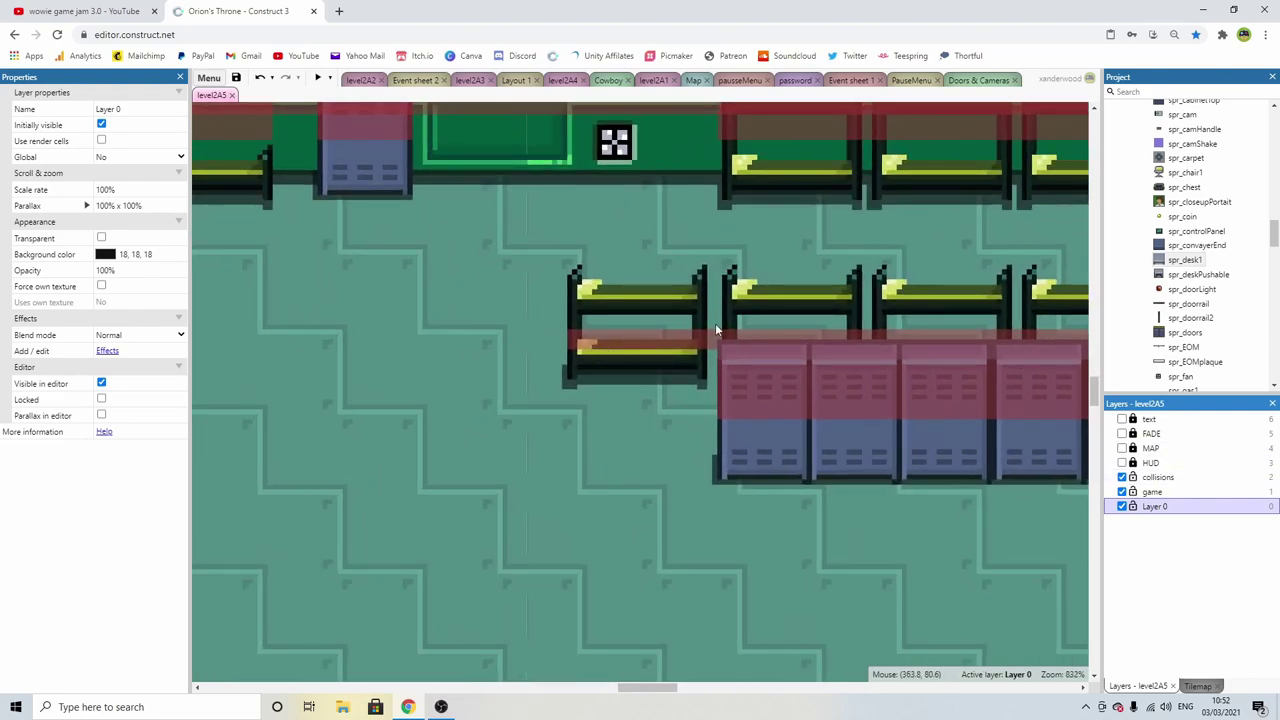
scroll(741, 290, "down", 6, "ctrl")
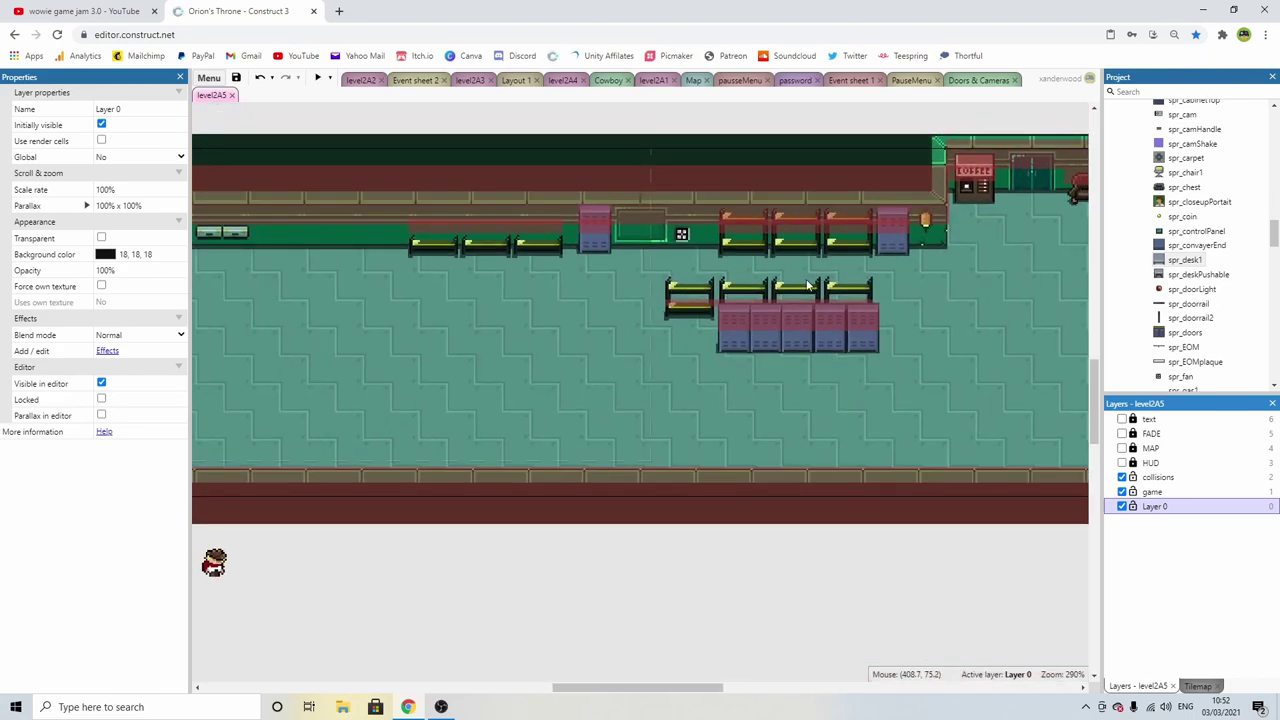
scroll(660, 308, "up", 3, "ctrl")
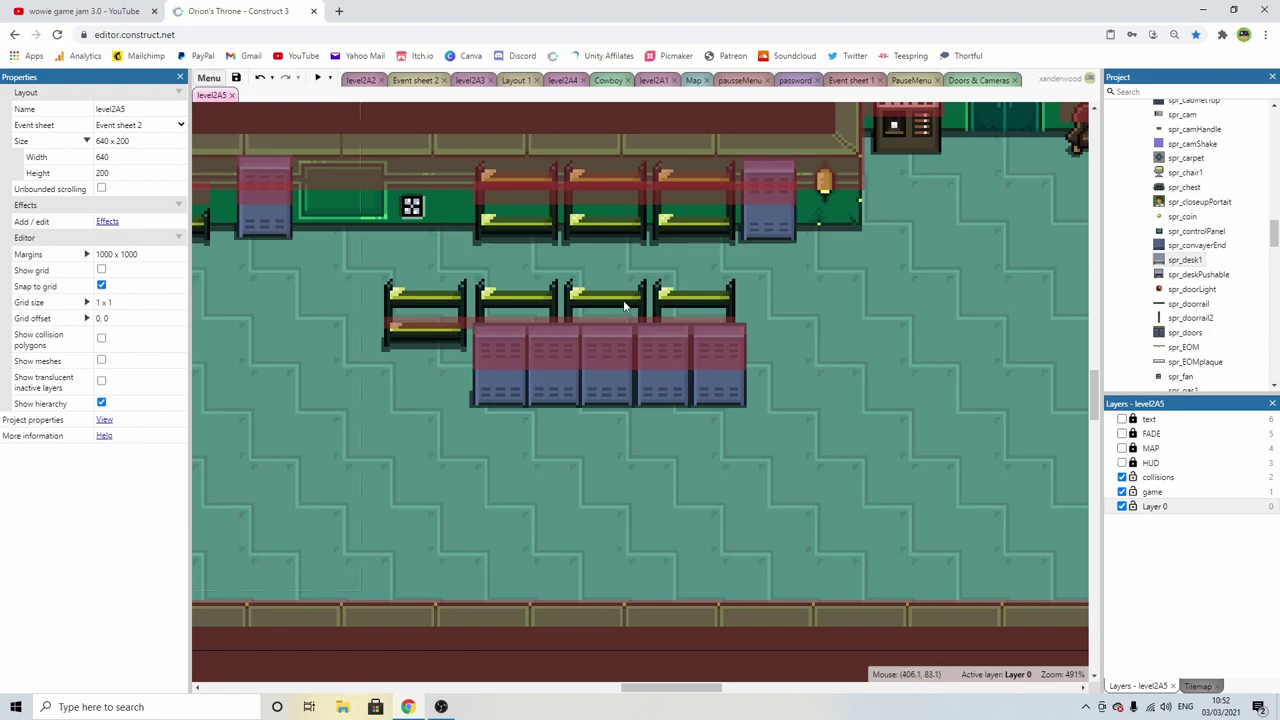
left_click(625, 305)
left_click_drag(611, 297, 613, 269)
key("ctrl+z")
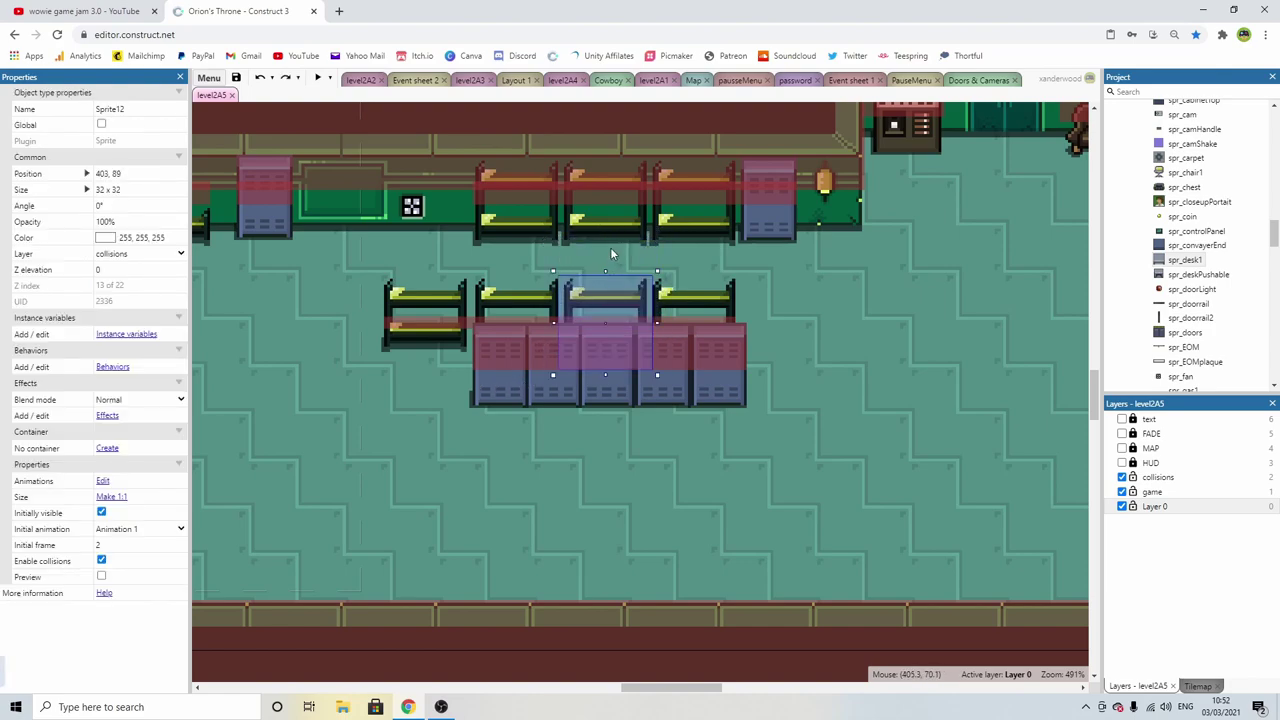
Examine the bunk bed sprite's animation frames 0, 1 and 2 in the Animations Editor and close it
double_click(536, 225)
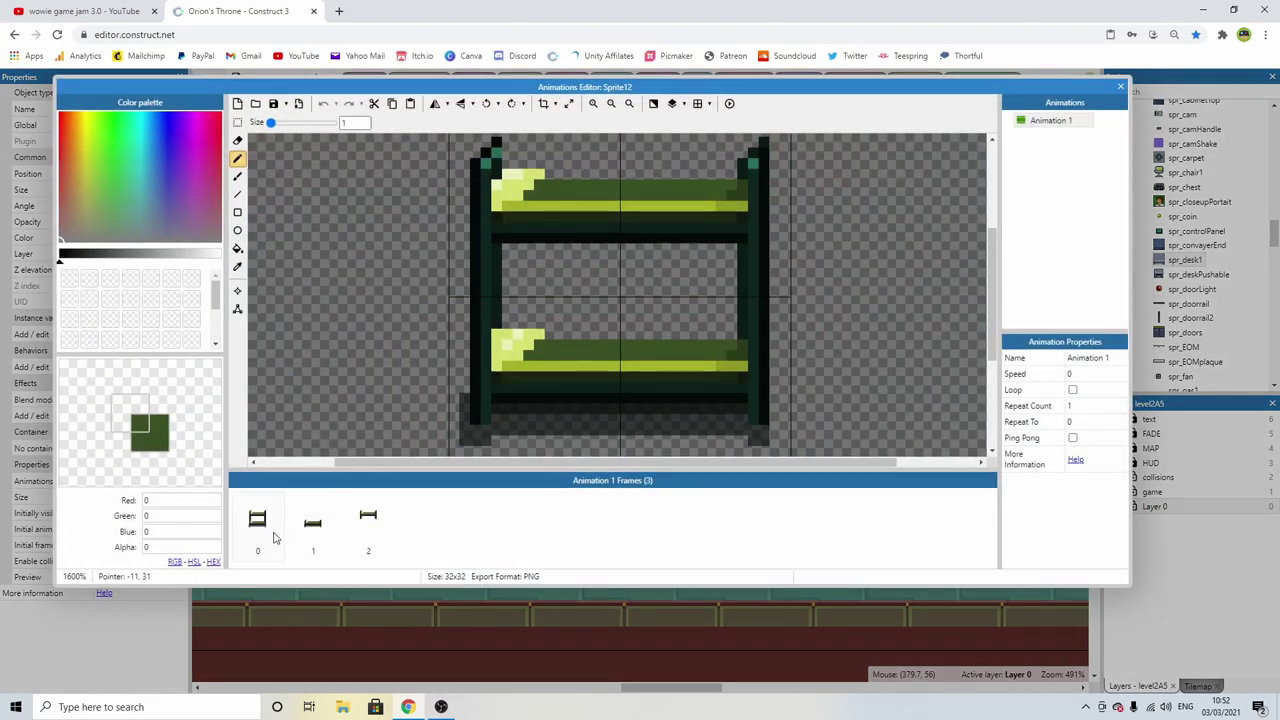
left_click(273, 537)
left_click(314, 527)
left_click(370, 527)
left_click(295, 526)
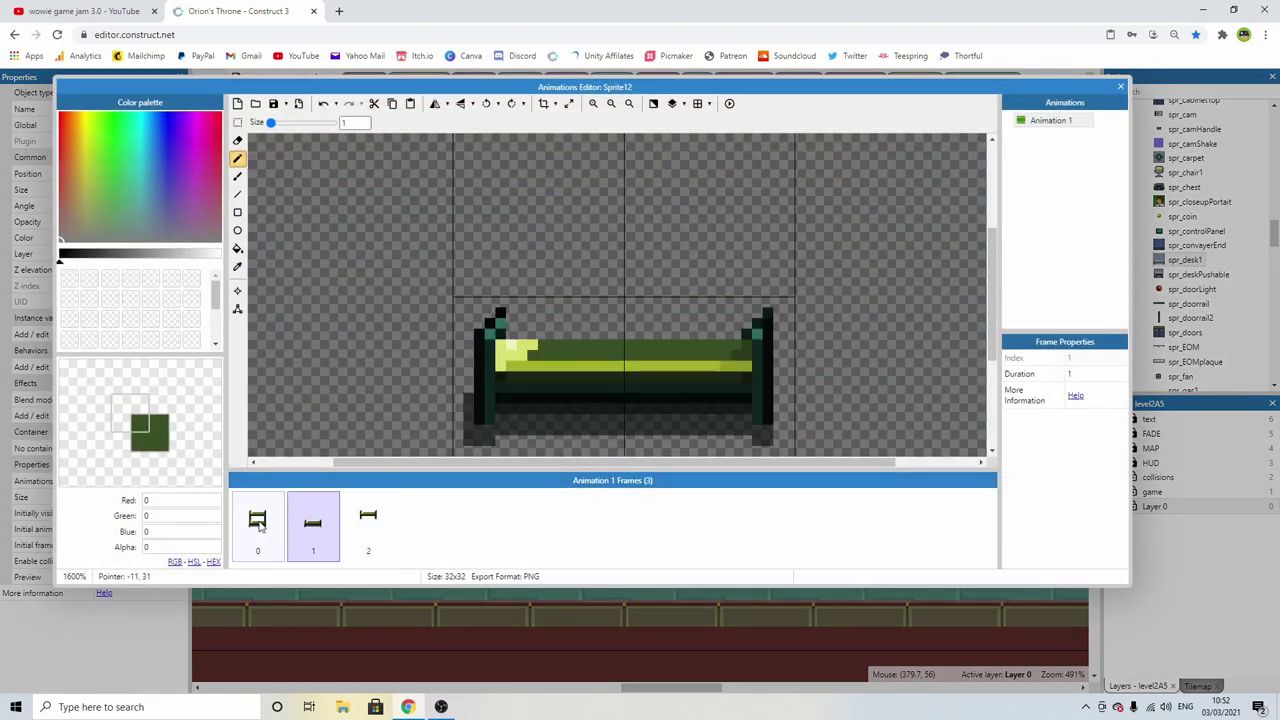
left_click(258, 522)
left_click(315, 525)
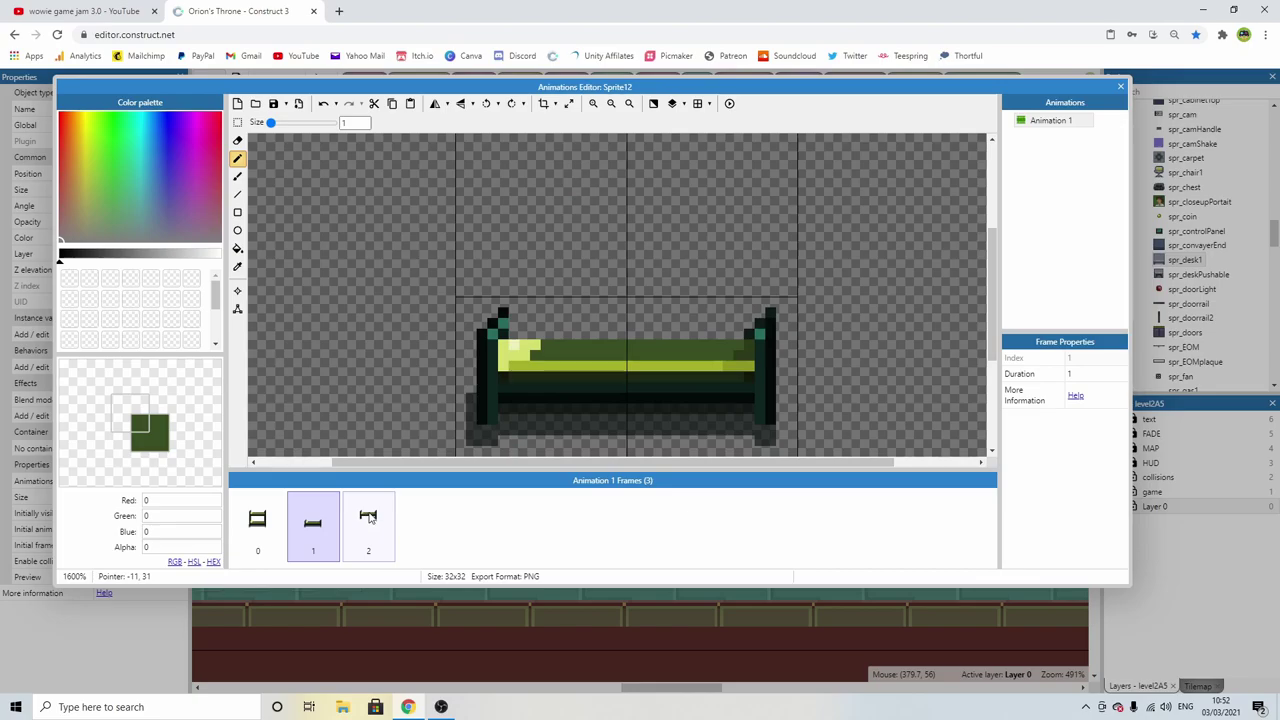
left_click(369, 517)
left_click(1121, 87)
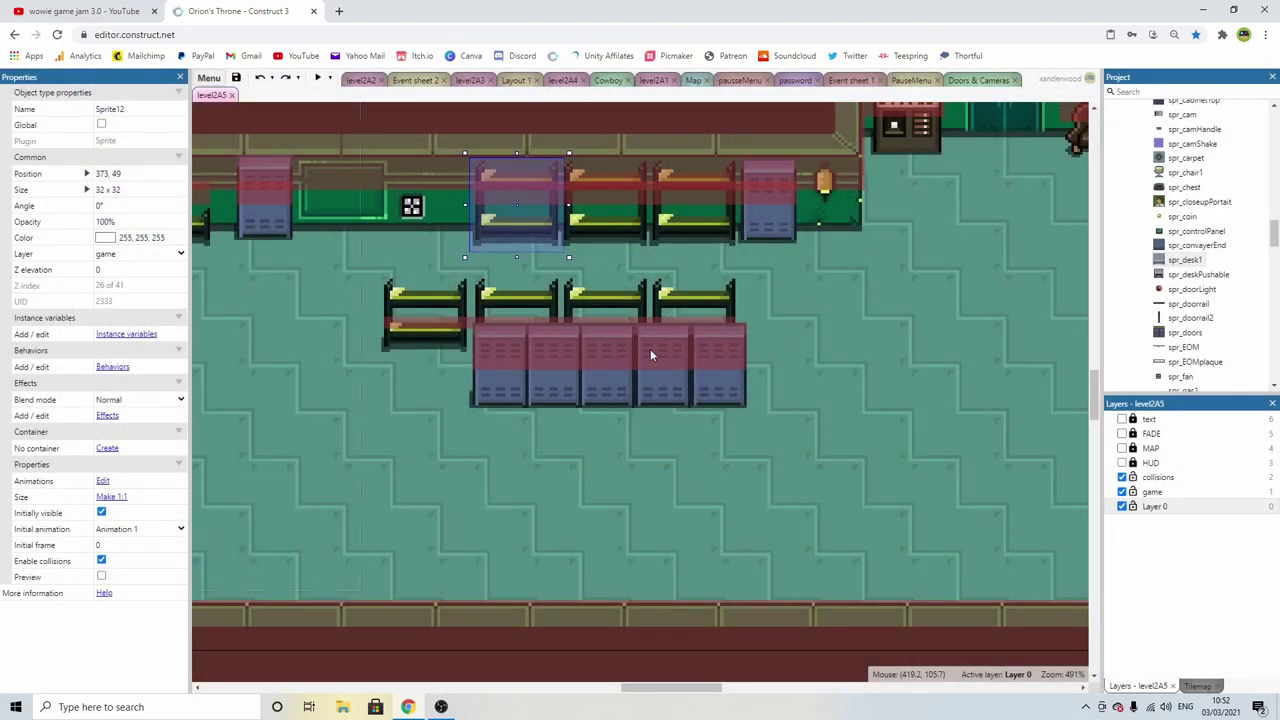
scroll(650, 355, "down", 8, "ctrl")
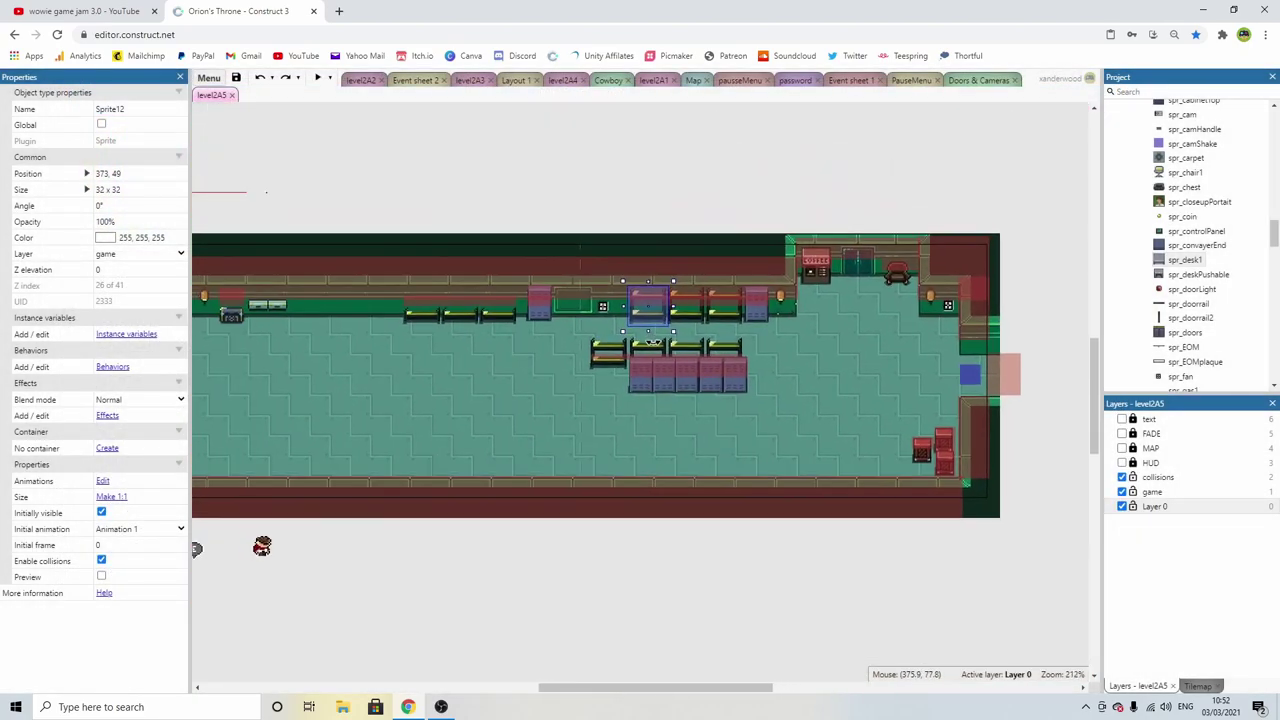
left_click(628, 198)
scroll(660, 268, "up", 4, "ctrl")
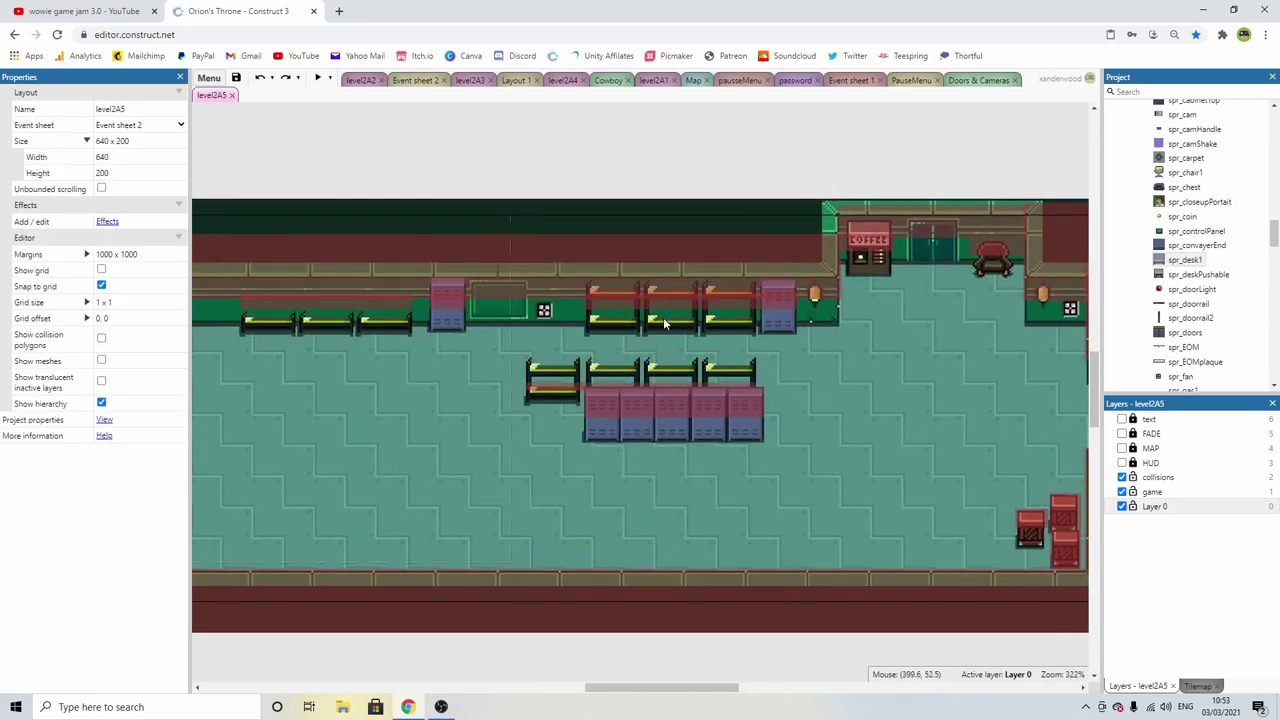
scroll(664, 323, "down", 1, "ctrl")
scroll(730, 340, "down", 1, "ctrl")
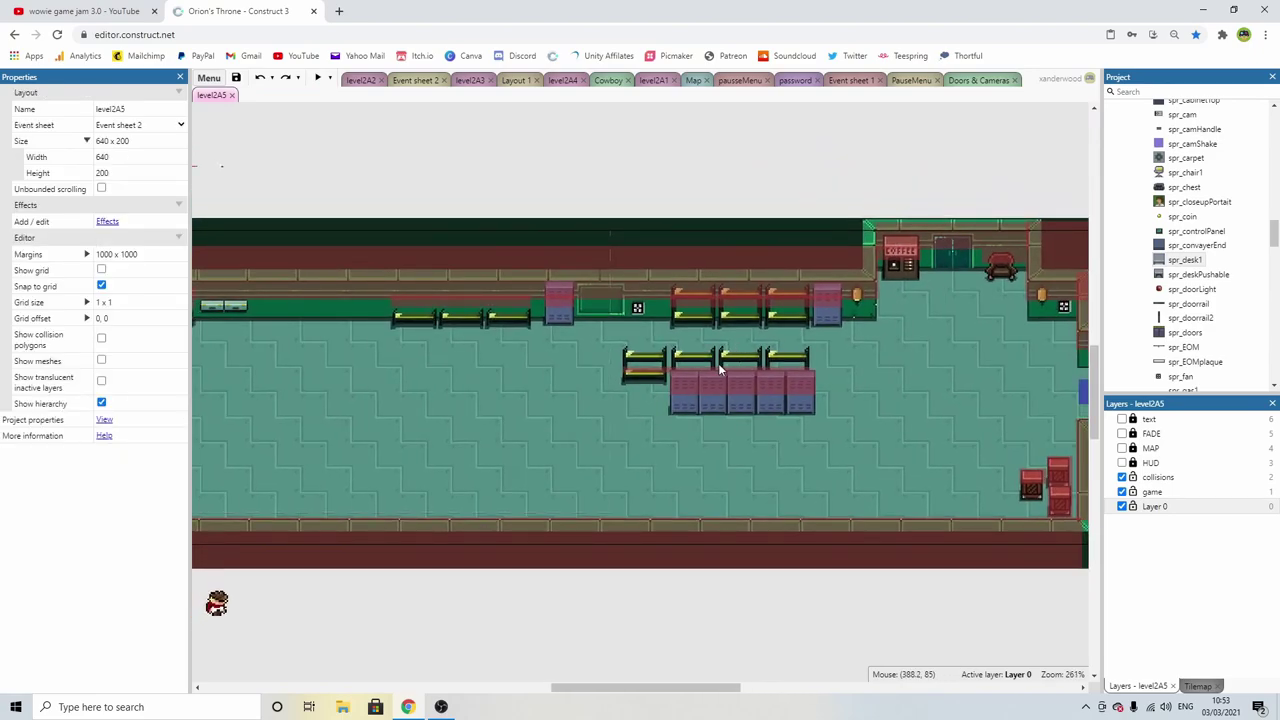
scroll(718, 370, "down", 5)
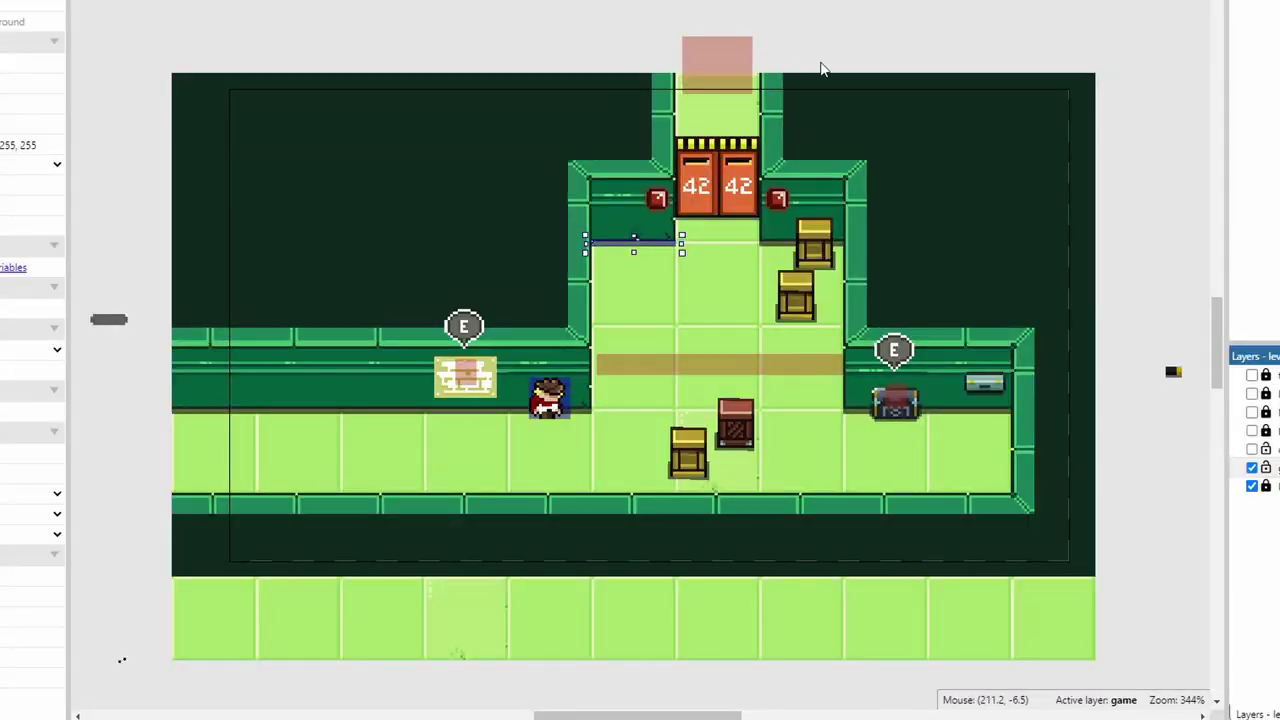
Clear the current selection and select the orange double doors marked 42 in the upper doorway
left_click(820, 68)
middle_click_drag(637, 271, 651, 194)
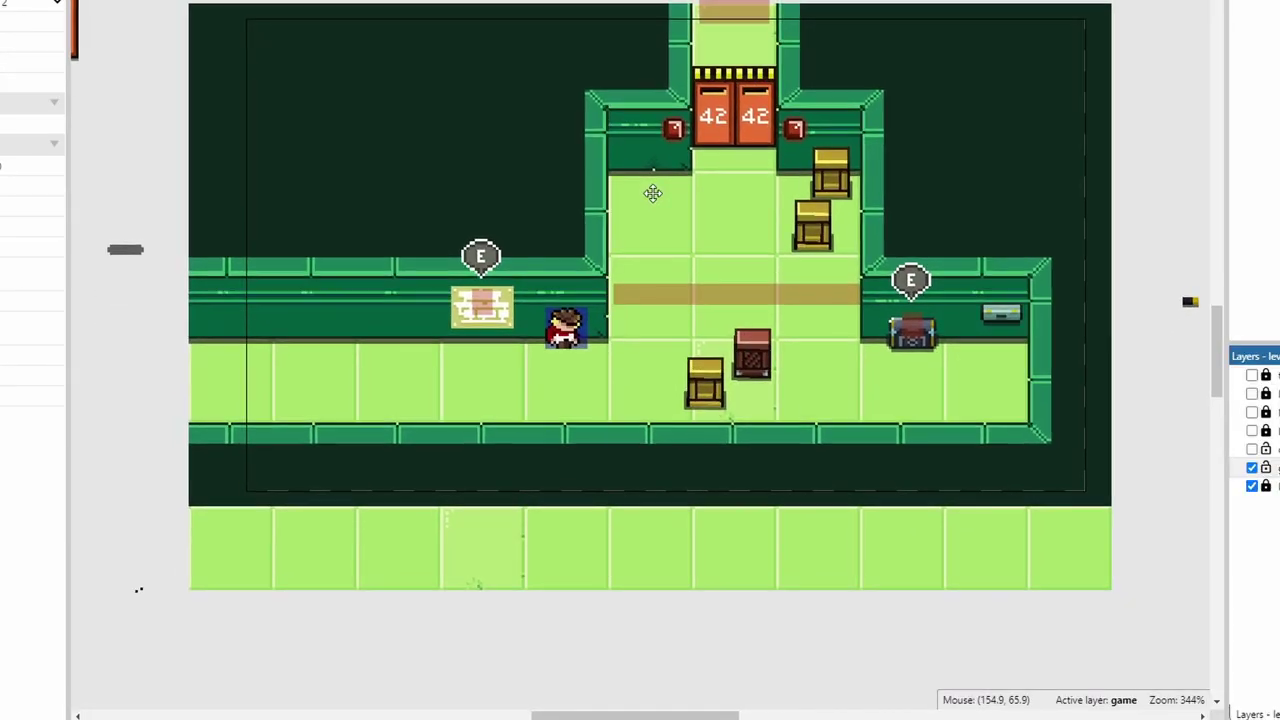
scroll(755, 152, "up", 2, "ctrl")
scroll(755, 152, "up", 1, "ctrl")
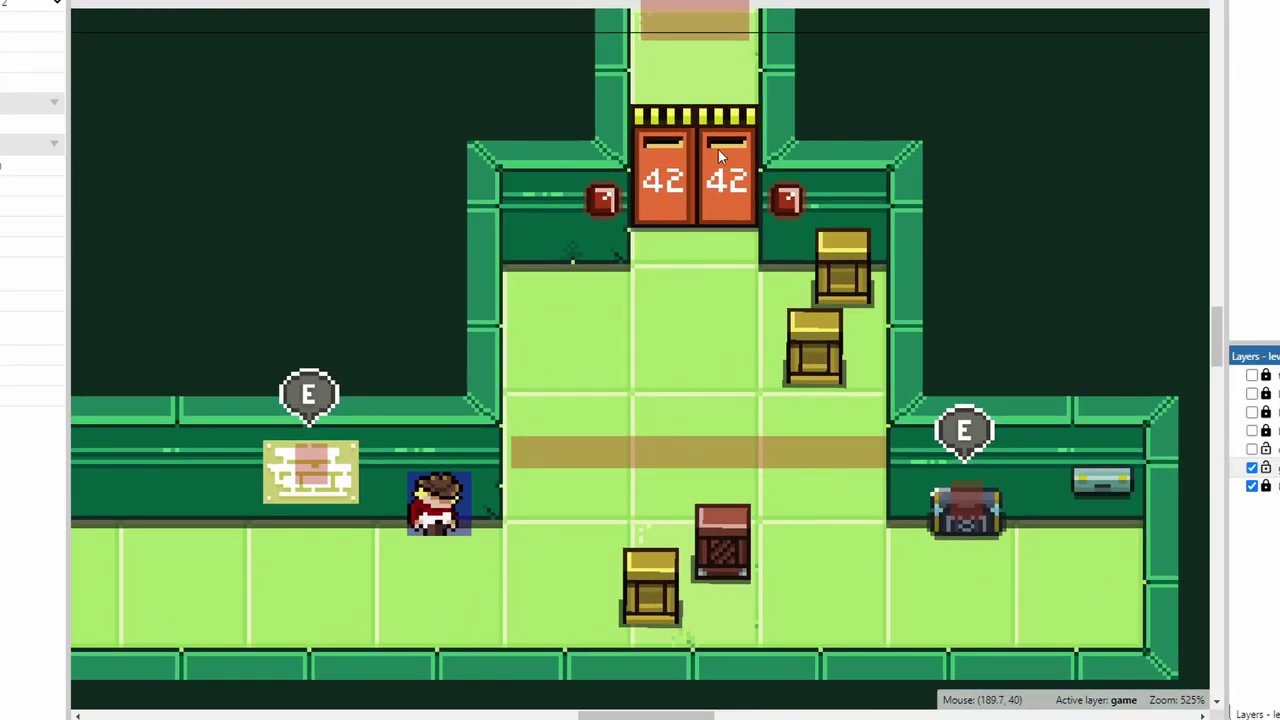
left_click(717, 188)
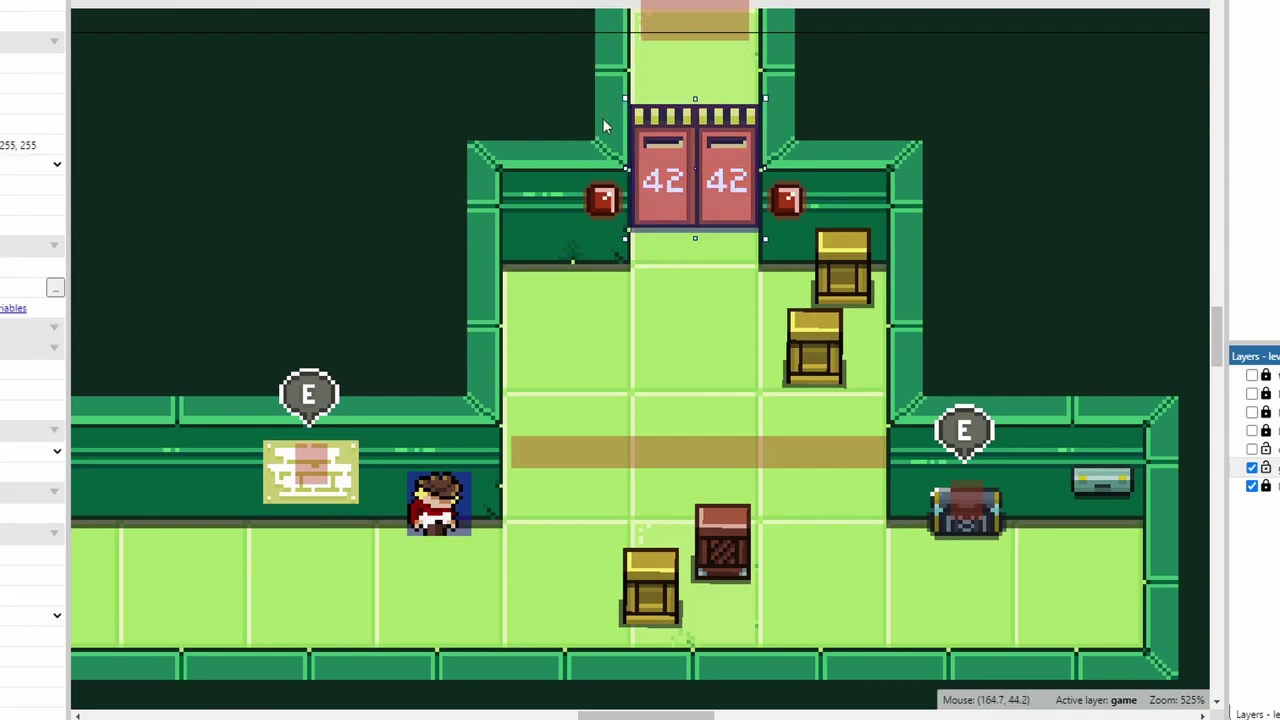
Locate and select the orange skull doors placed outside the layout area
middle_click_drag(440, 206, 926, 187)
middle_click_drag(197, 101, 339, 189)
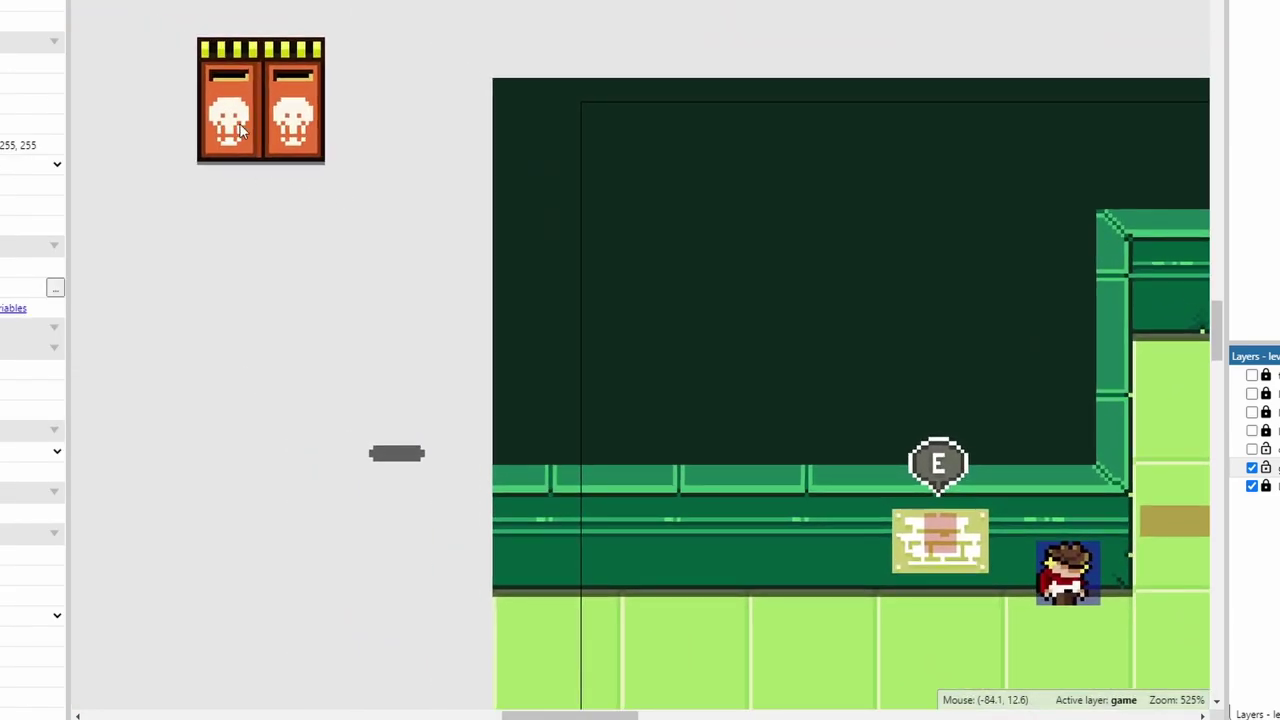
left_click(286, 112)
scroll(371, 154, "down", 3, "ctrl")
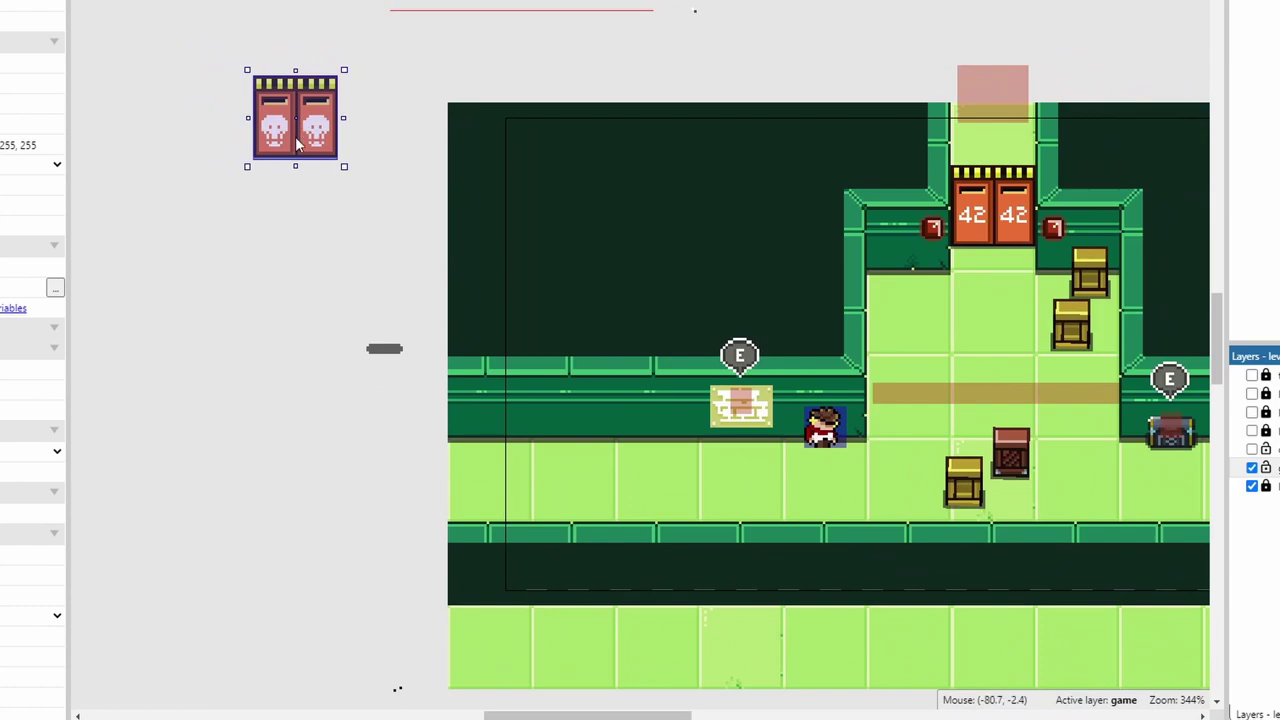
middle_click_drag(421, 156, 451, 169)
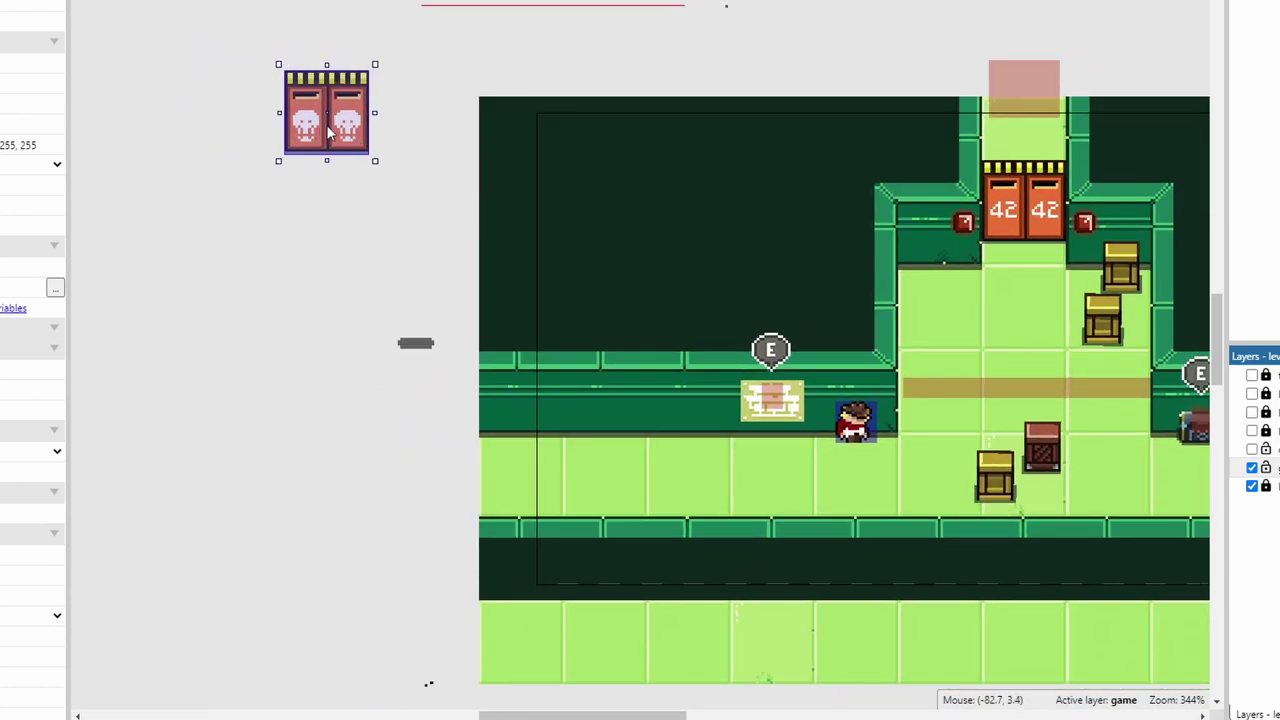
Return to the room's doorway and reselect the doors marked 42 for inspection
middle_click_drag(902, 173, 525, 125)
scroll(633, 165, "up", 6, "ctrl")
left_click(631, 164)
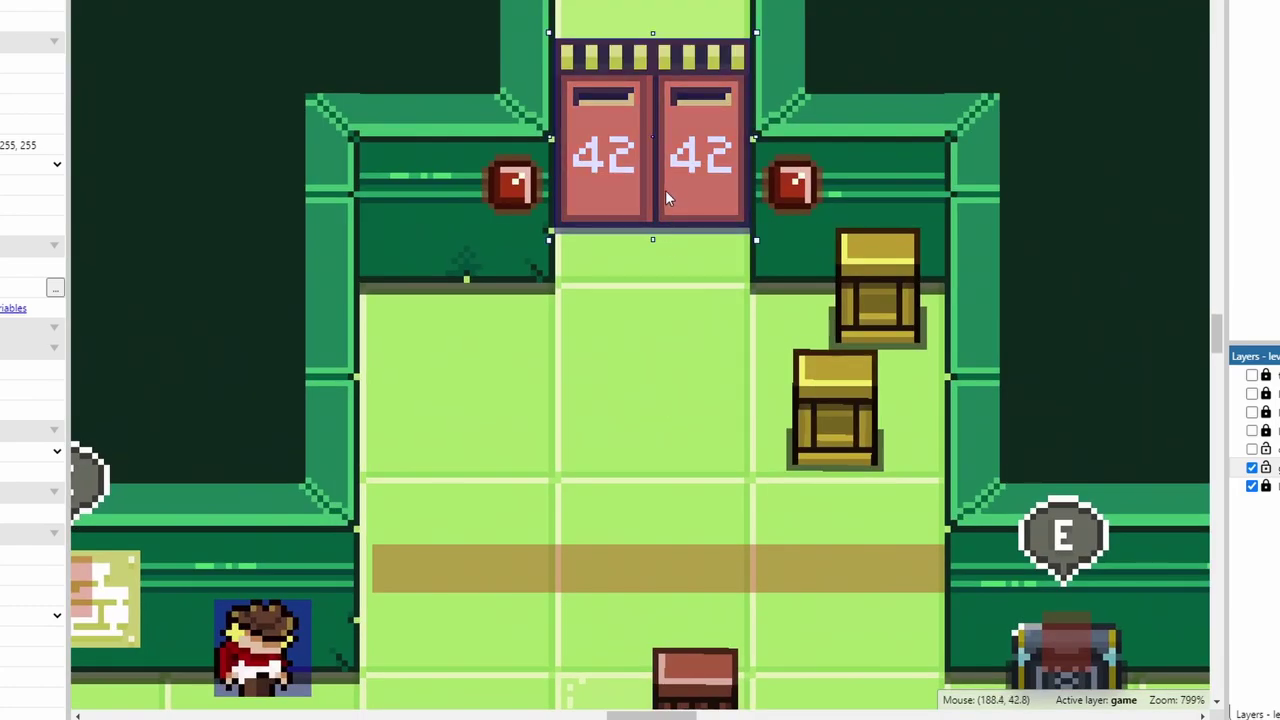
scroll(653, 190, "down", 2, "ctrl")
scroll(640, 175, "down", 3, "ctrl")
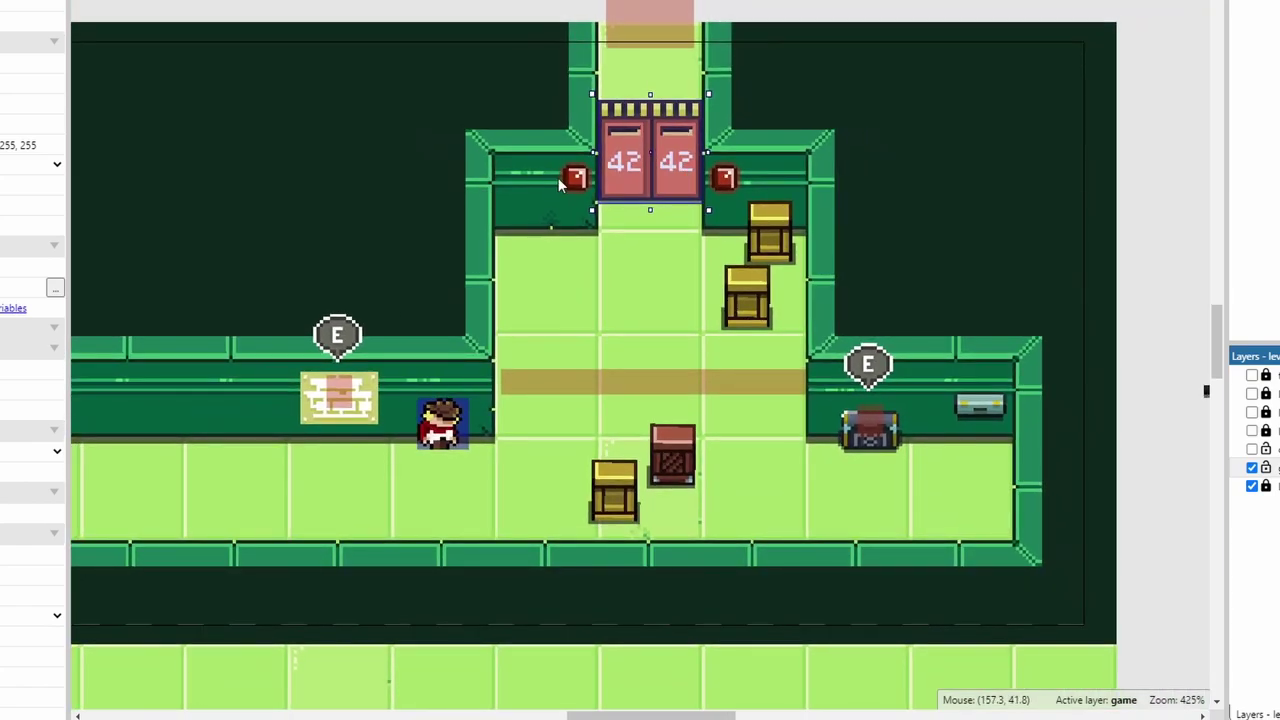
Clear the selection and inspect the closed doors marked 42 up close and within the whole level2A1 layout
scroll(879, 73, "up", 1)
scroll(879, 73, "left", 1)
left_click(880, 74)
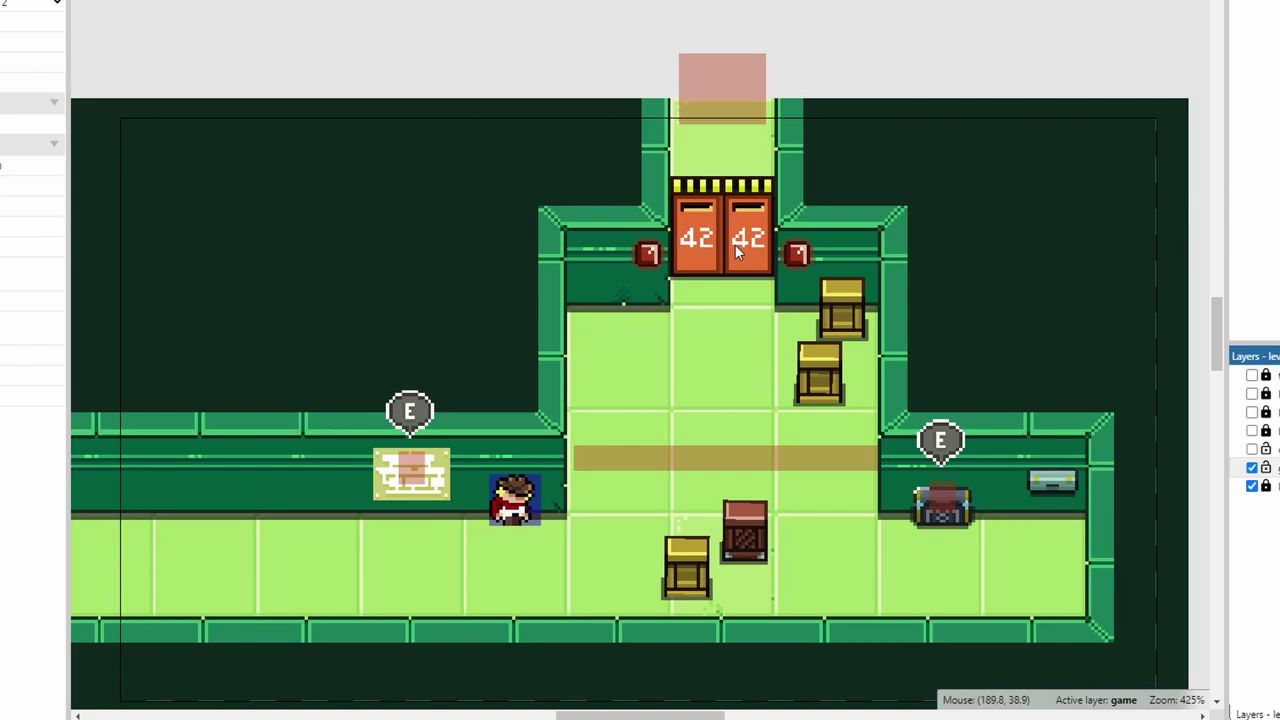
scroll(750, 240, "up", 3, "ctrl")
scroll(752, 240, "up", 1, "ctrl")
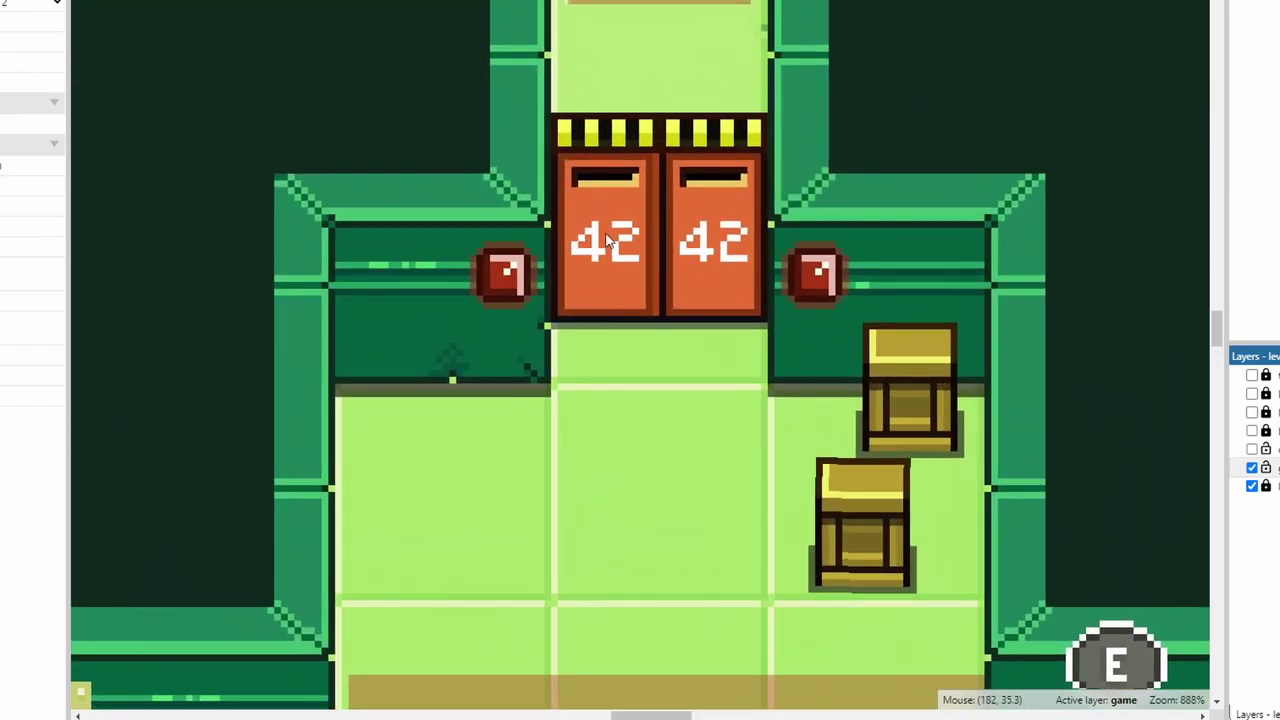
scroll(670, 229, "down", 4, "ctrl")
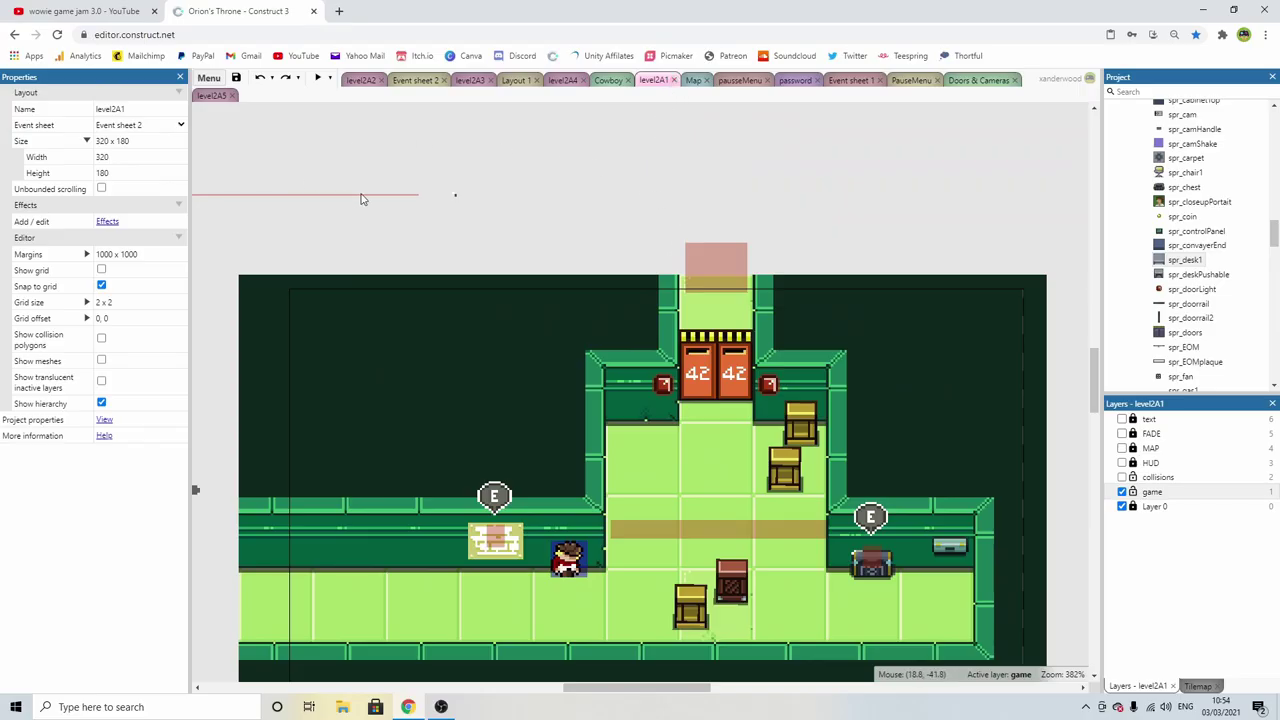
middle_click_drag(363, 197, 517, 183)
scroll(677, 214, "down", 3, "ctrl")
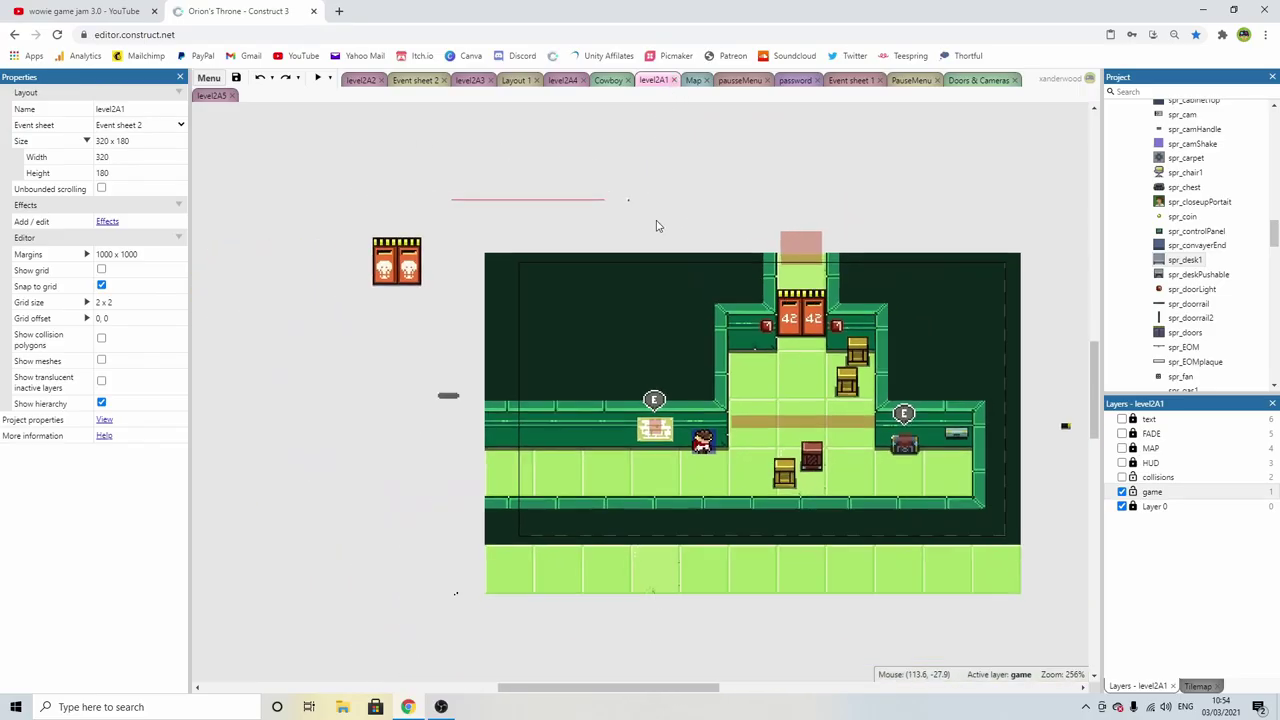
Open the level2A5 layout and look over its long room of beds, lockers and objects placed outside it
left_click(218, 95)
scroll(835, 305, "down", 4, "ctrl")
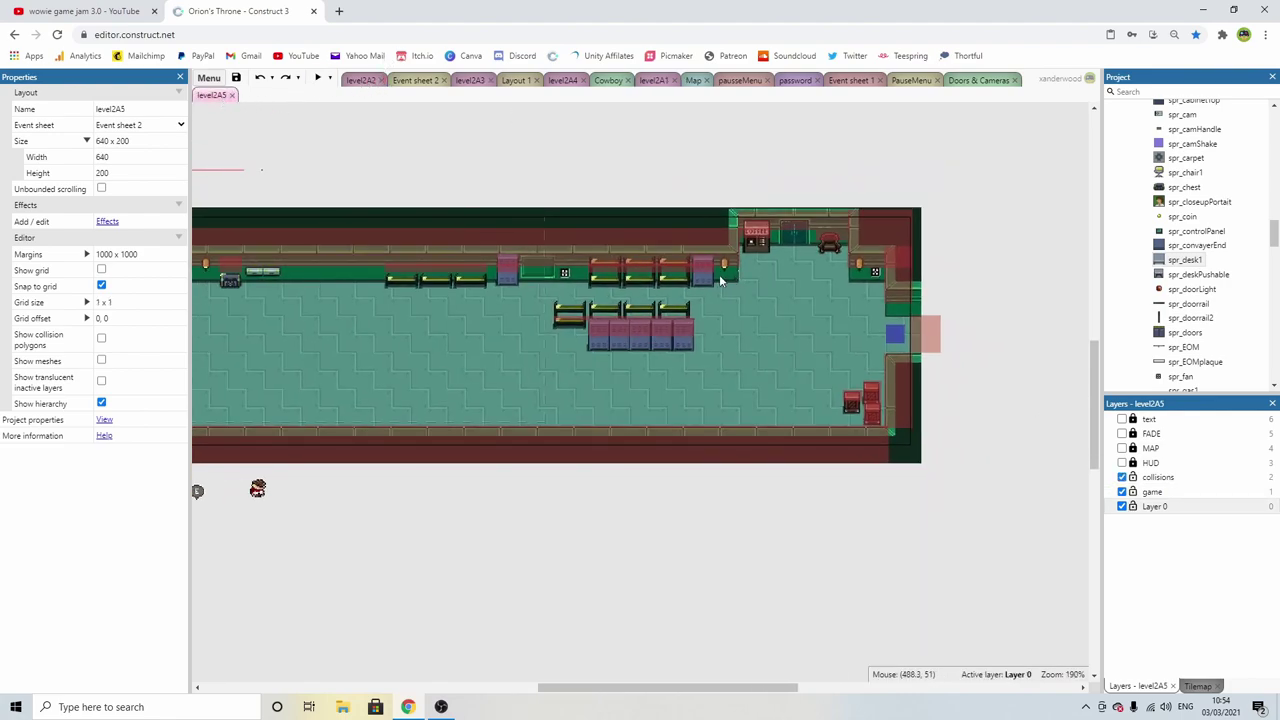
middle_click_drag(723, 258, 761, 263)
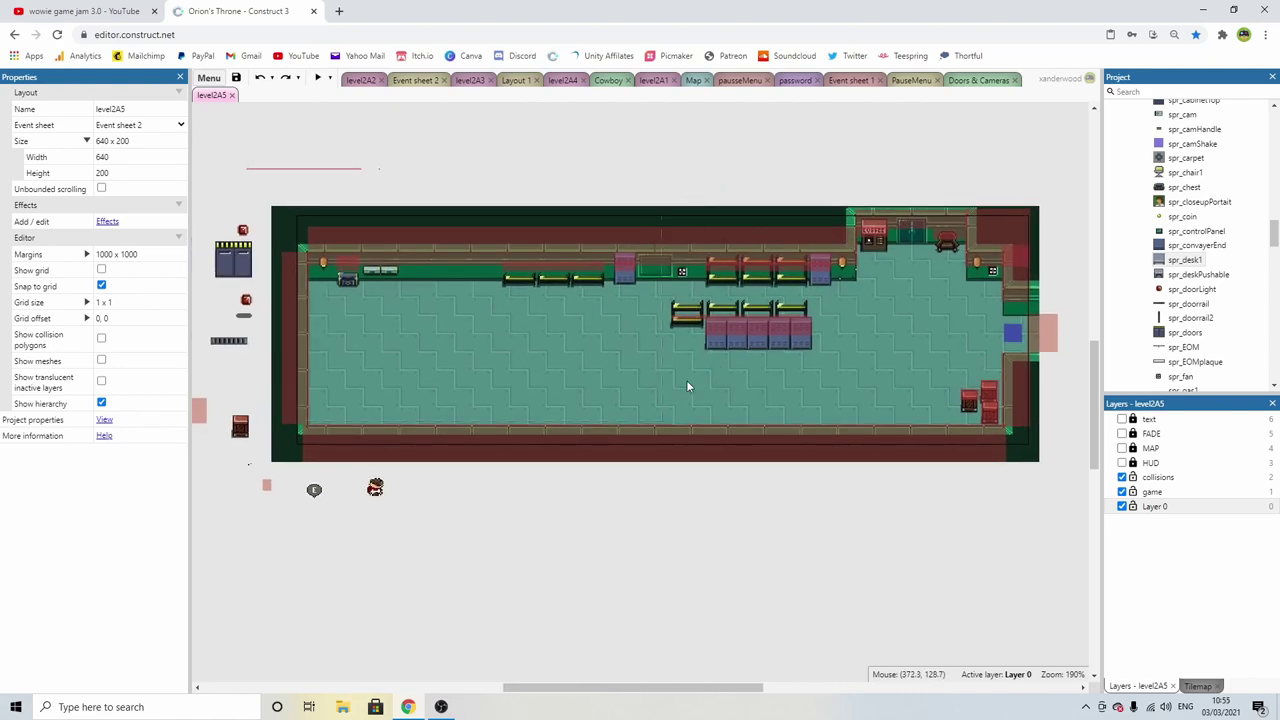
scroll(740, 285, "down", 1)
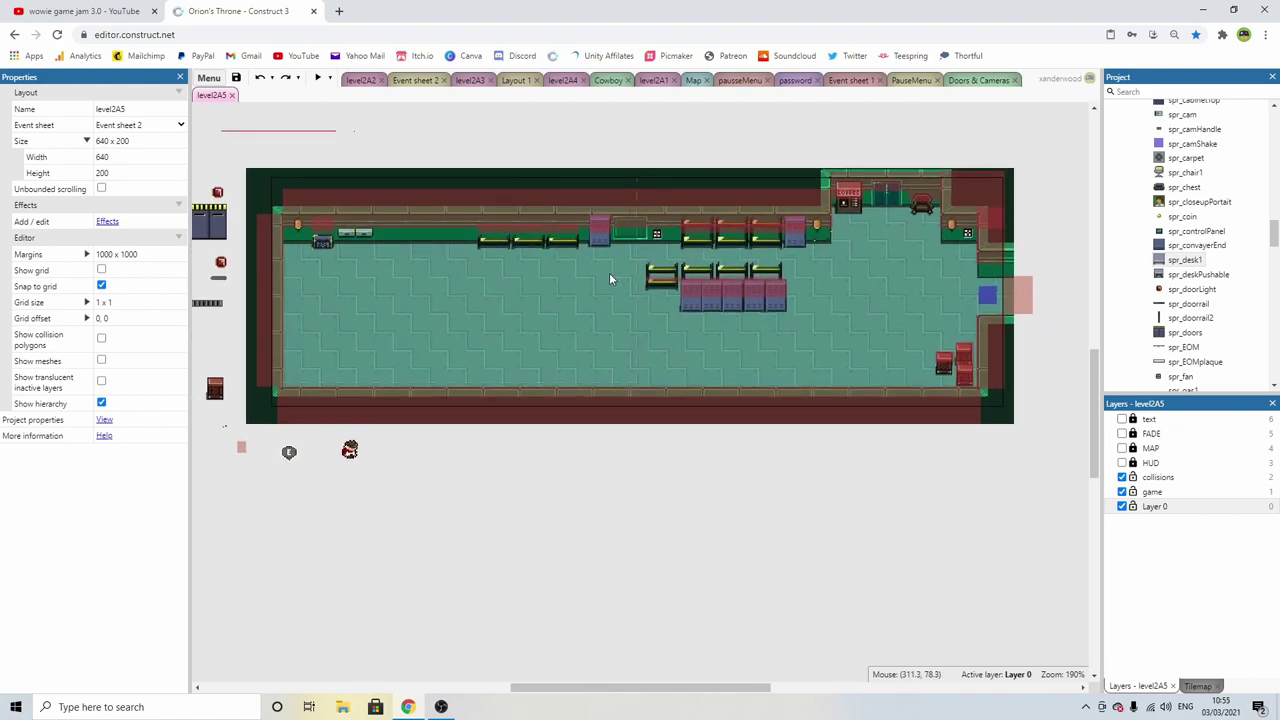
scroll(847, 310, "up", 1)
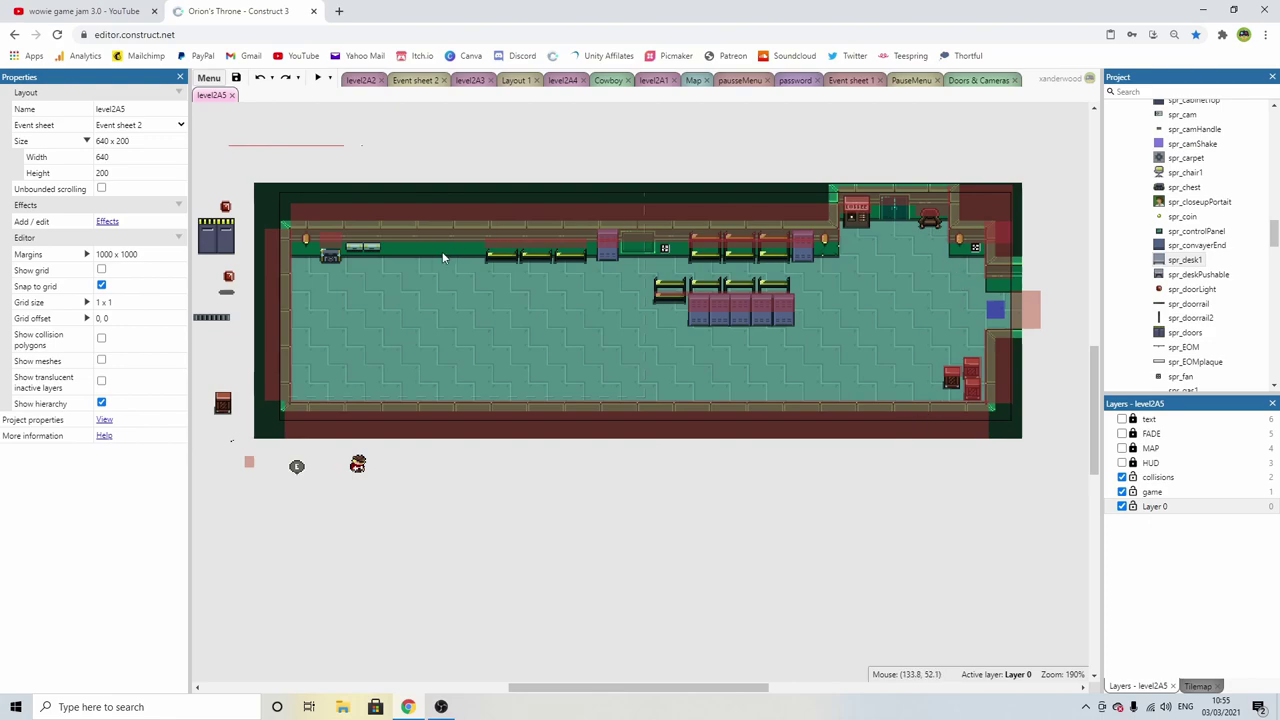
middle_click_drag(877, 321, 883, 308)
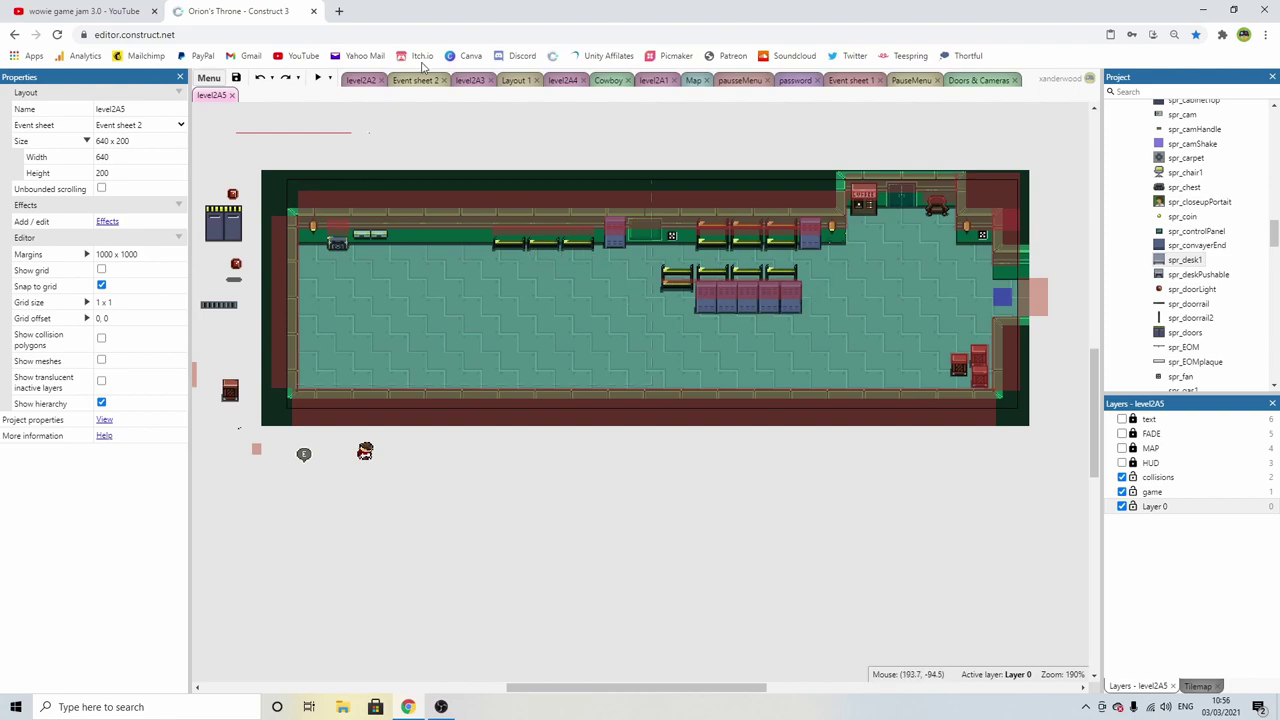
Open the level2A4 layout, clear its selection and survey the full floor plan
left_click(562, 80)
scroll(572, 276, "down", 5, "ctrl")
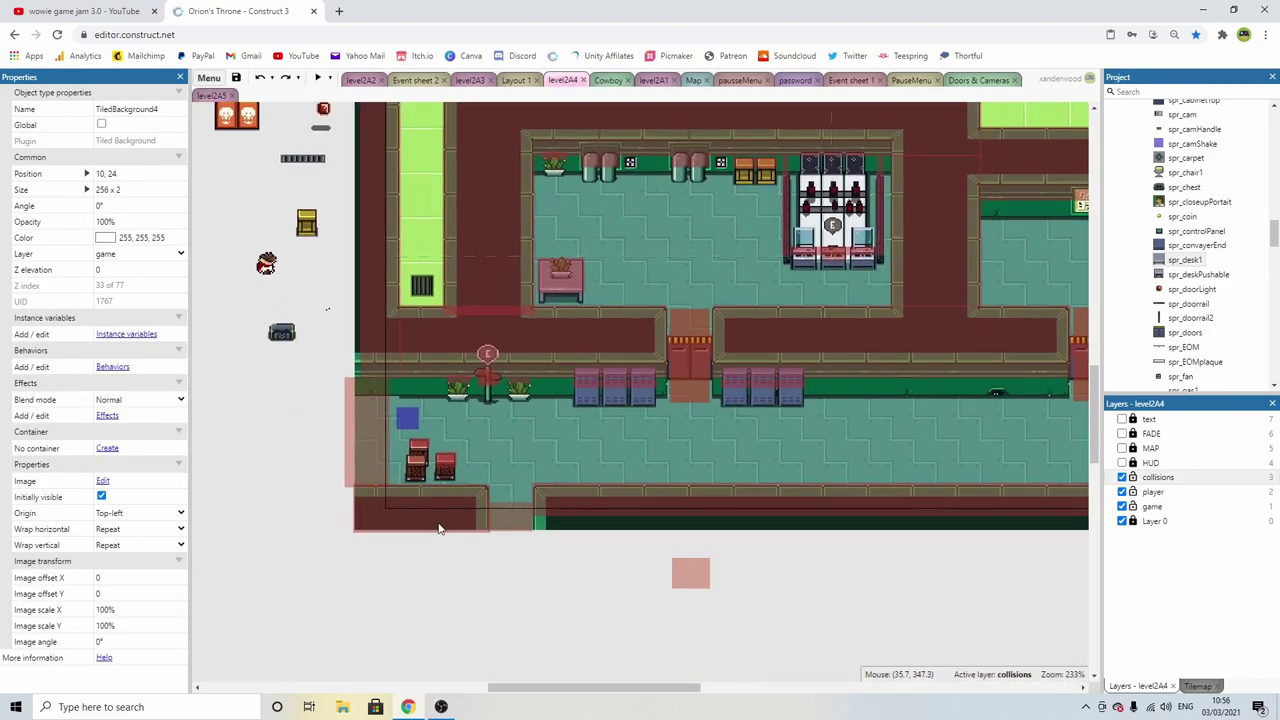
scroll(701, 465, "down", 3, "ctrl")
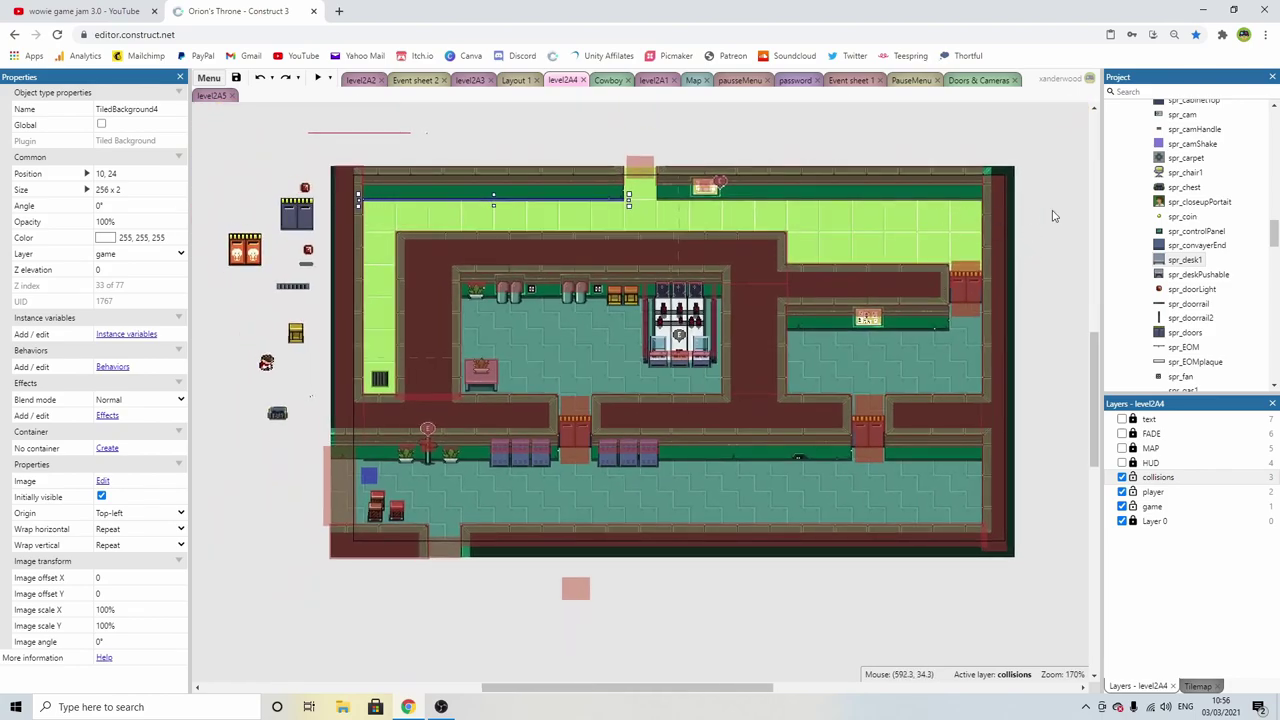
middle_click_drag(751, 277, 676, 274)
left_click(972, 218)
middle_click_drag(754, 256, 778, 260)
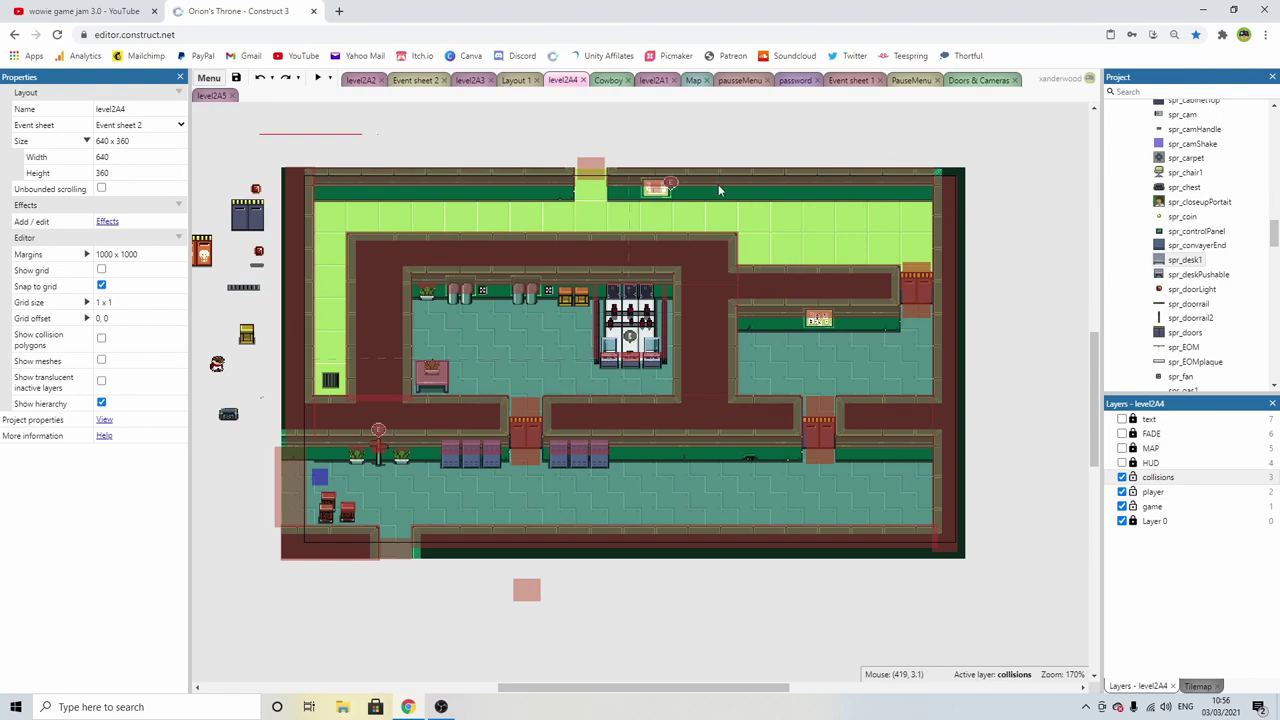
middle_click_drag(628, 152, 669, 139)
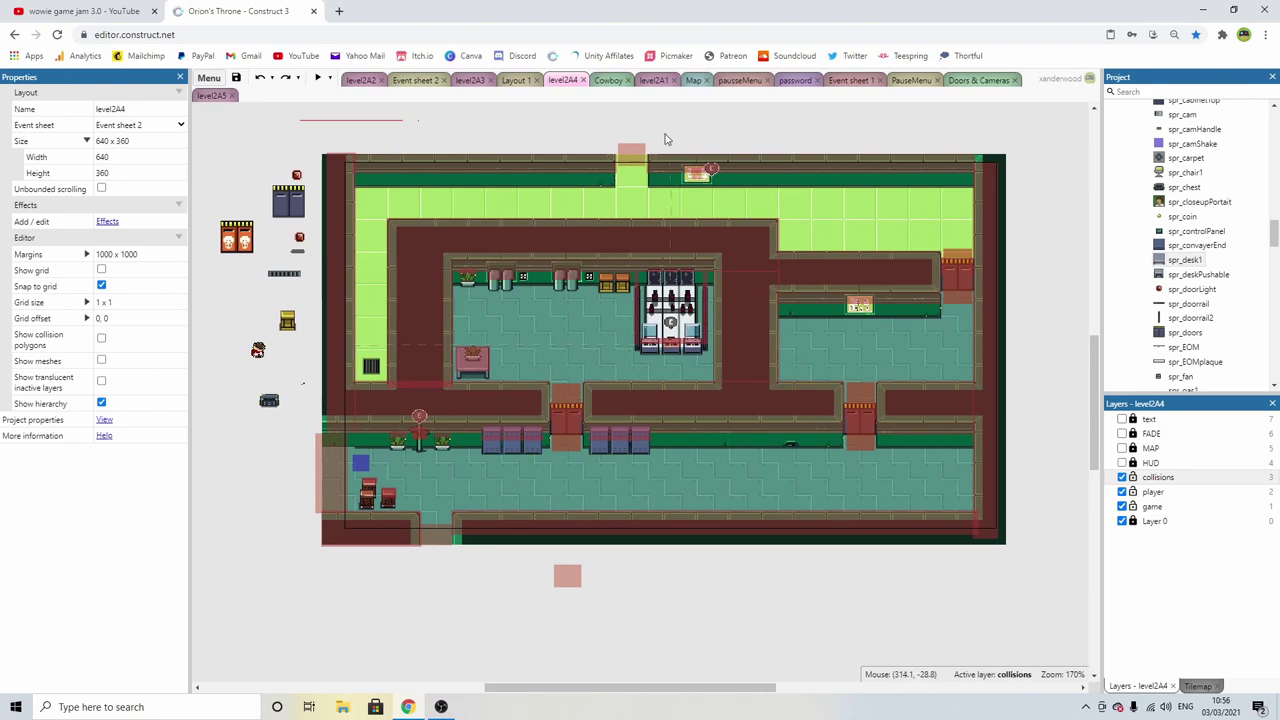
Select the skull doors outside the level2A4 layout, show the MAP layer and view its list of ship zones
left_click(237, 242)
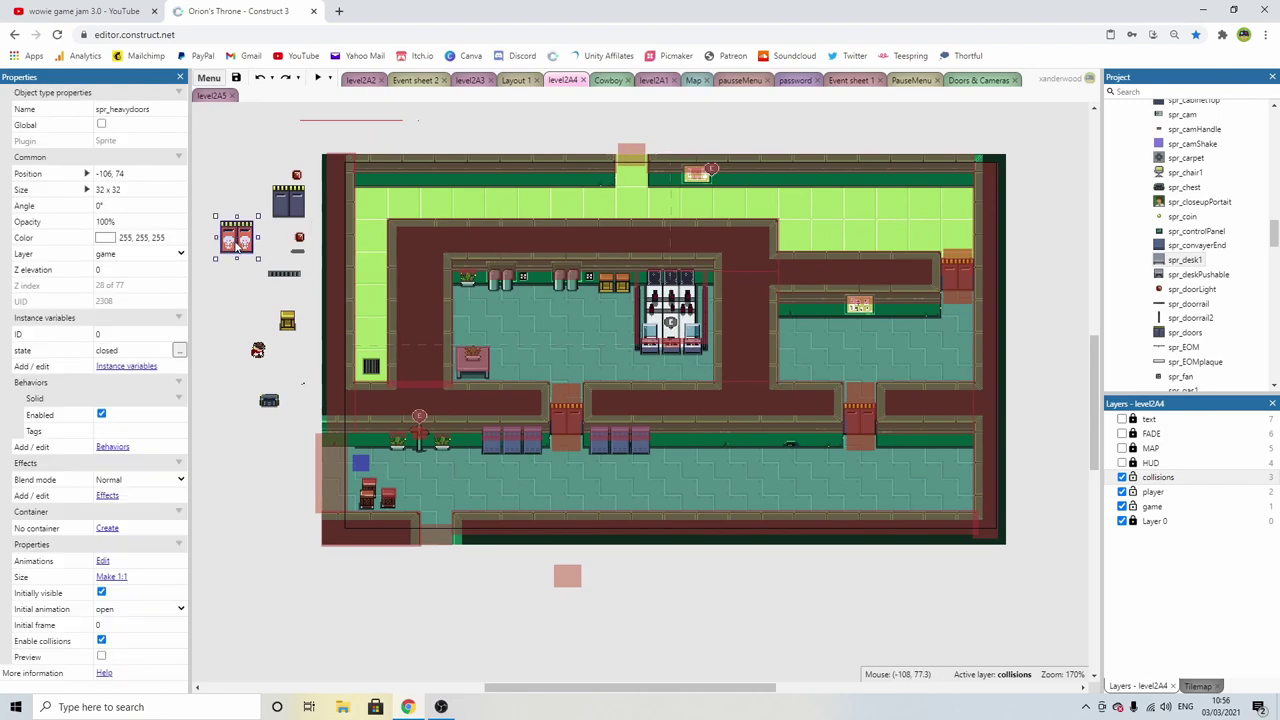
left_click(1121, 448)
scroll(605, 295, "up", 4, "ctrl")
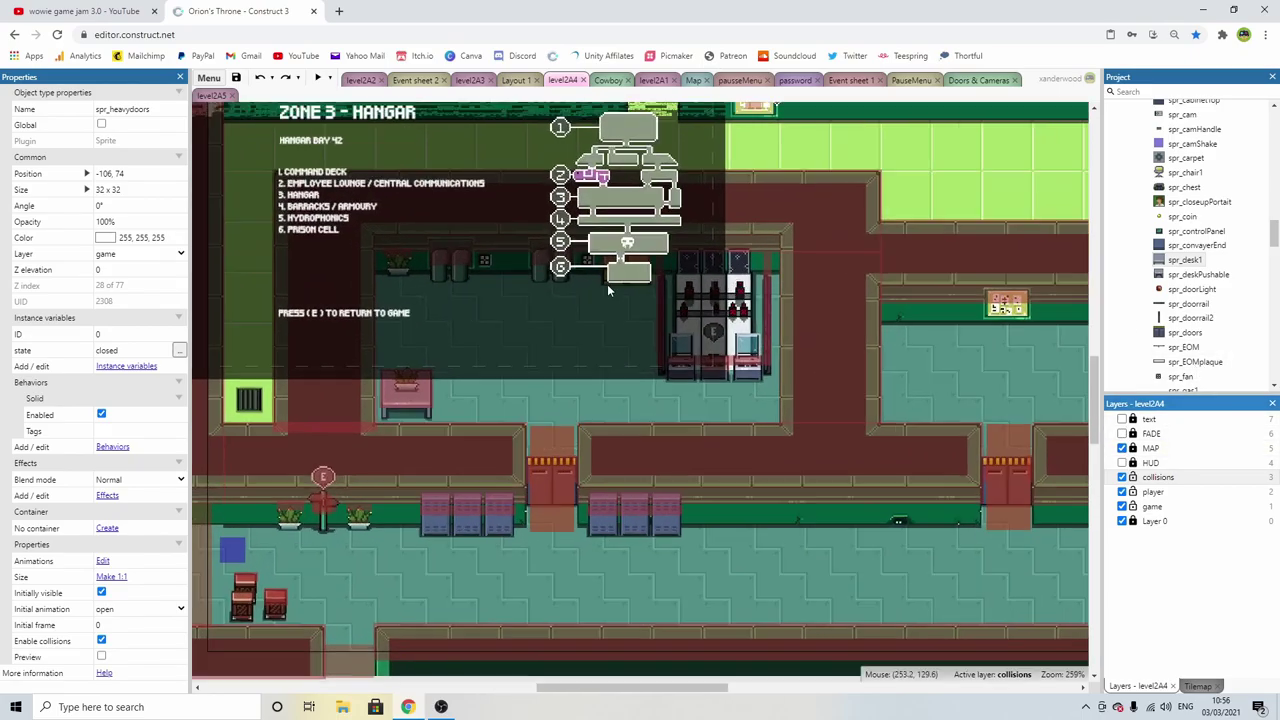
scroll(605, 275, "up", 7, "ctrl")
middle_click_drag(591, 242, 628, 390)
middle_click_drag(566, 350, 853, 352)
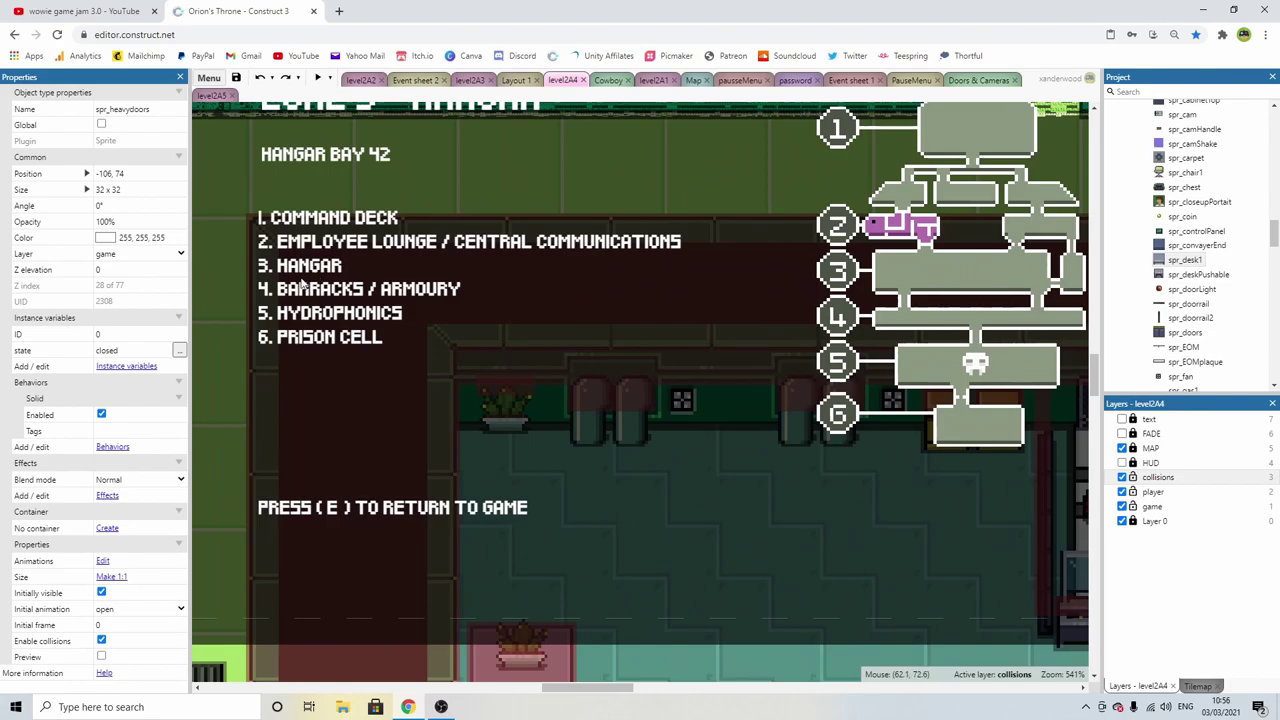
Examine the numbered zone diagram around the skull marker on zone 5 and hide the MAP layer again
middle_click_drag(761, 336, 504, 330)
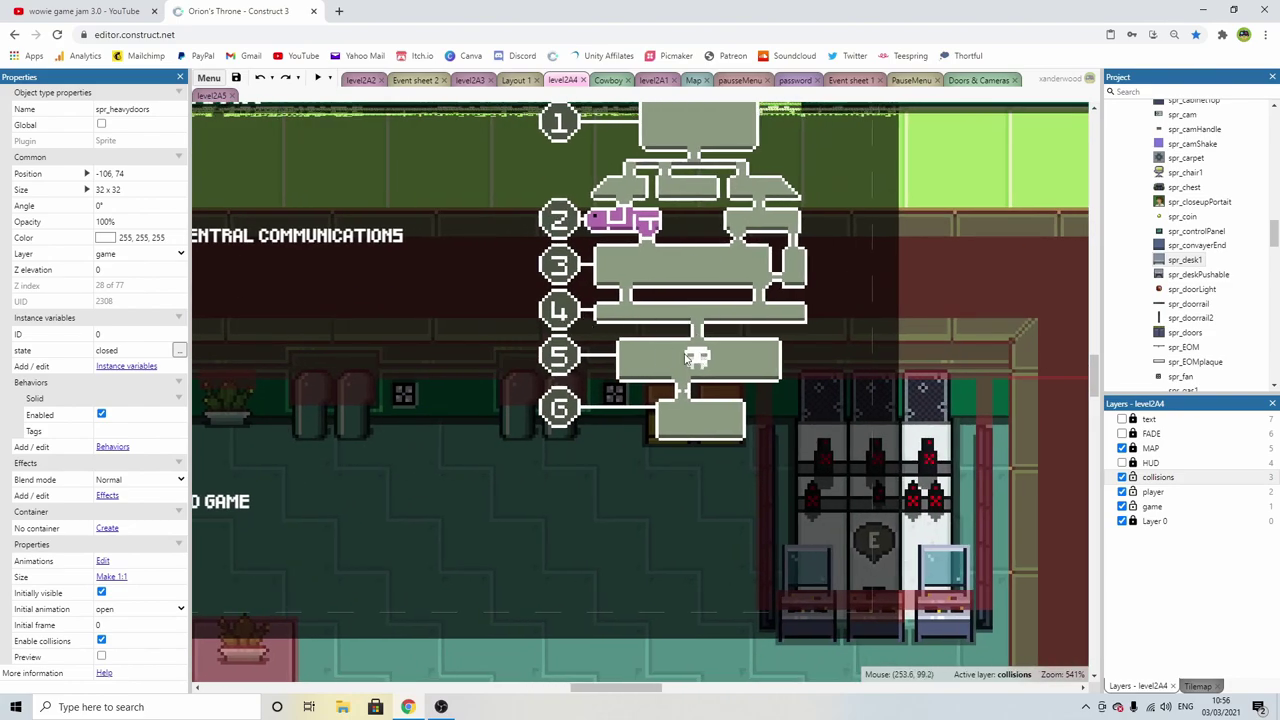
scroll(595, 355, "left", 3)
scroll(771, 327, "right", 4)
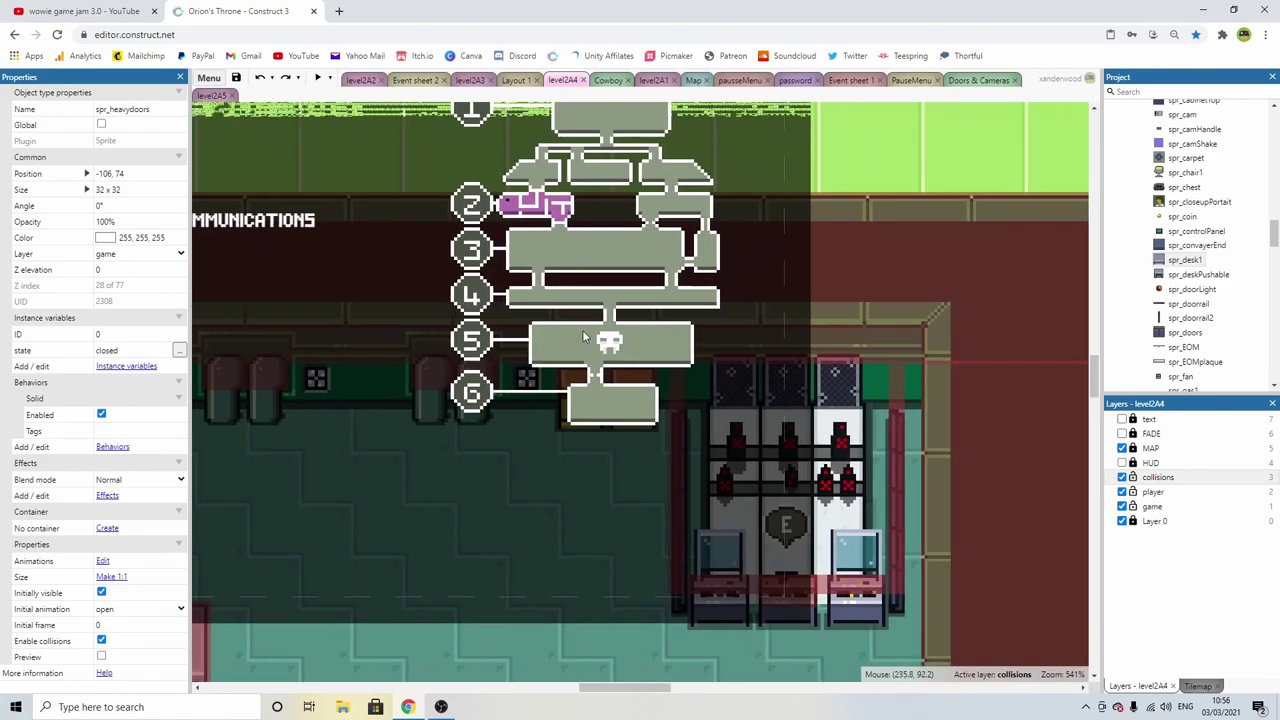
middle_click_drag(555, 325, 566, 402)
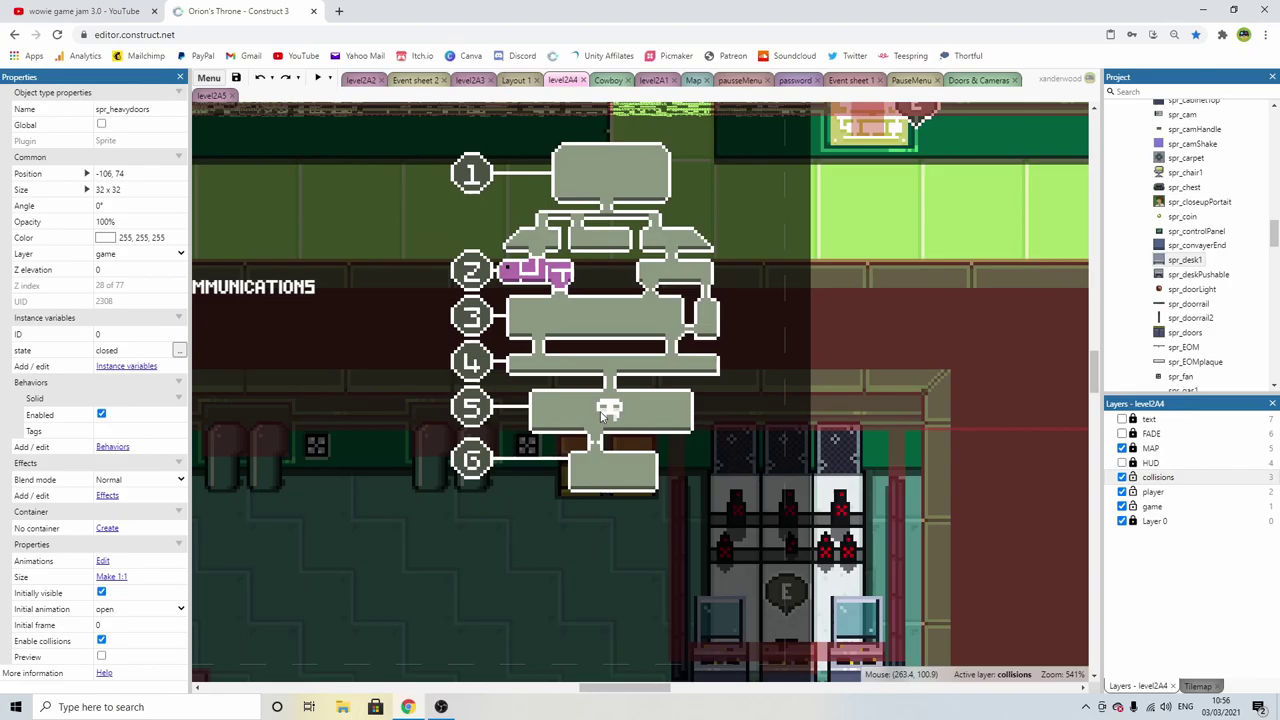
scroll(740, 290, "down", 6)
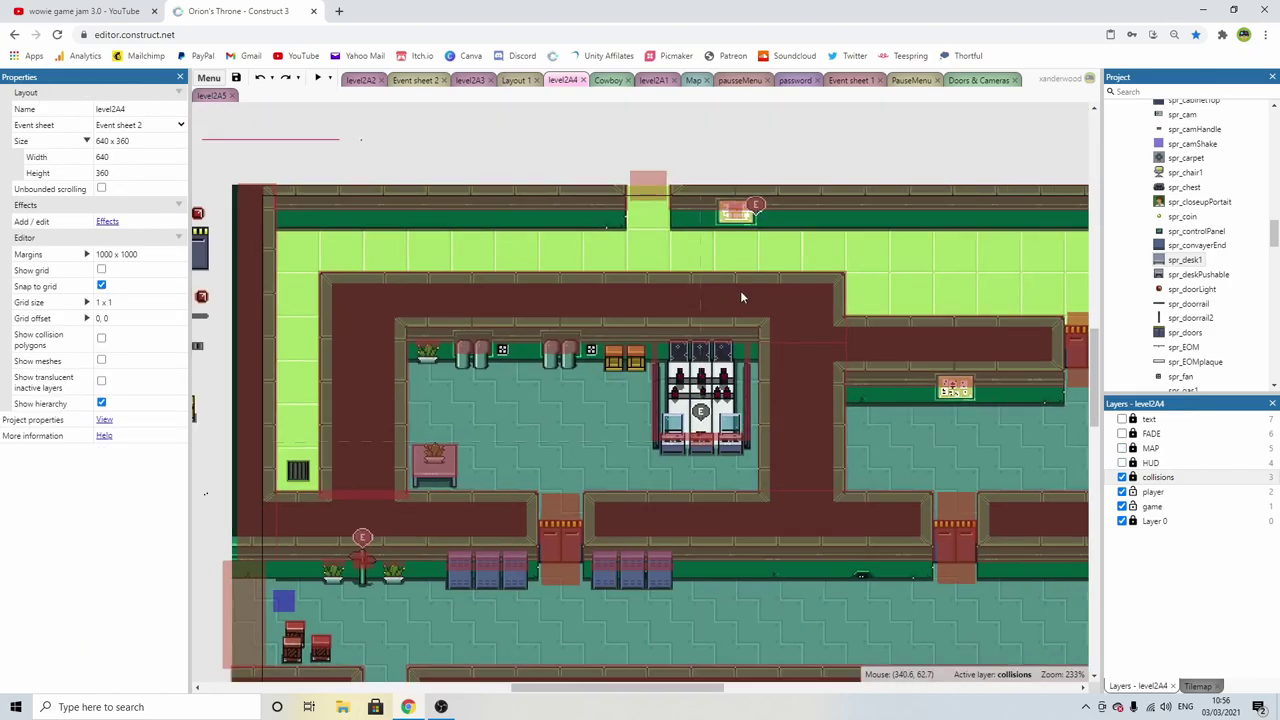
Look over level2A4's green corridor, the surrounding rooms and the spare objects outside the layout
scroll(702, 324, "up", 2)
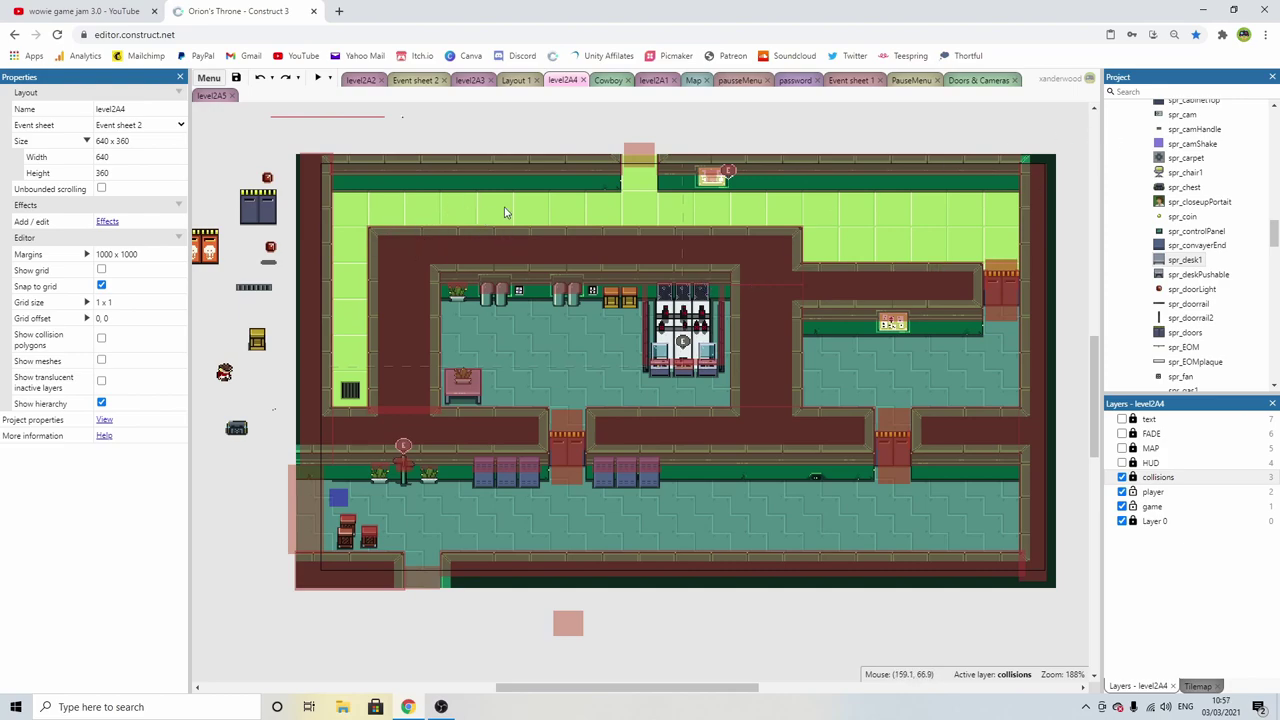
middle_click_drag(410, 141, 497, 130)
middle_click_drag(576, 130, 500, 140)
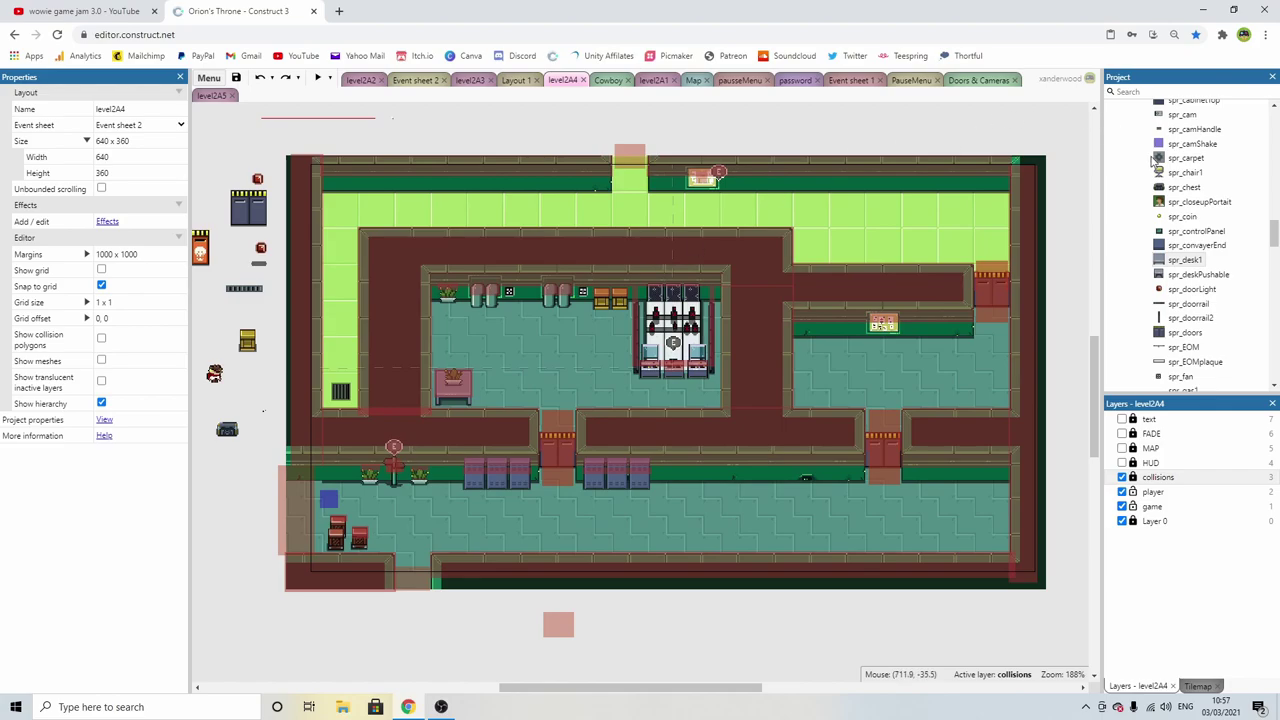
scroll(541, 284, "down", 2, "ctrl")
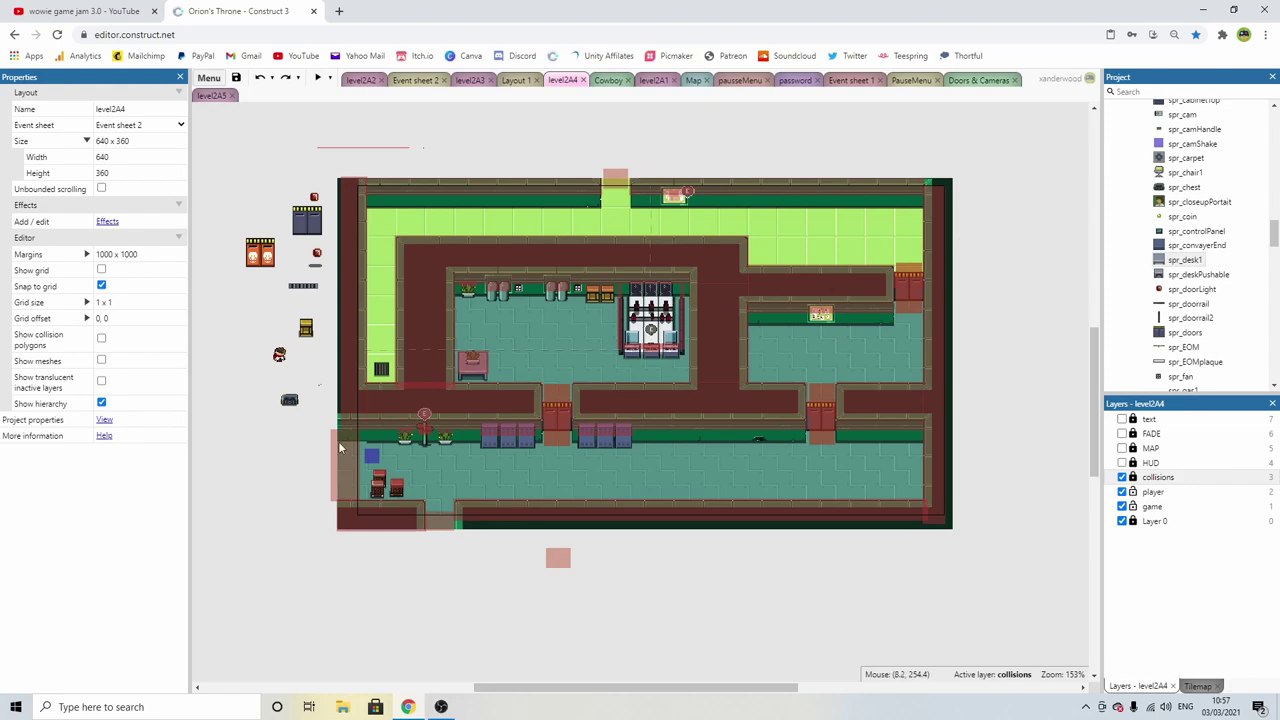
Open the level2A2 layout, deselect the overhead locker and view its crossing corridors
left_click(361, 80)
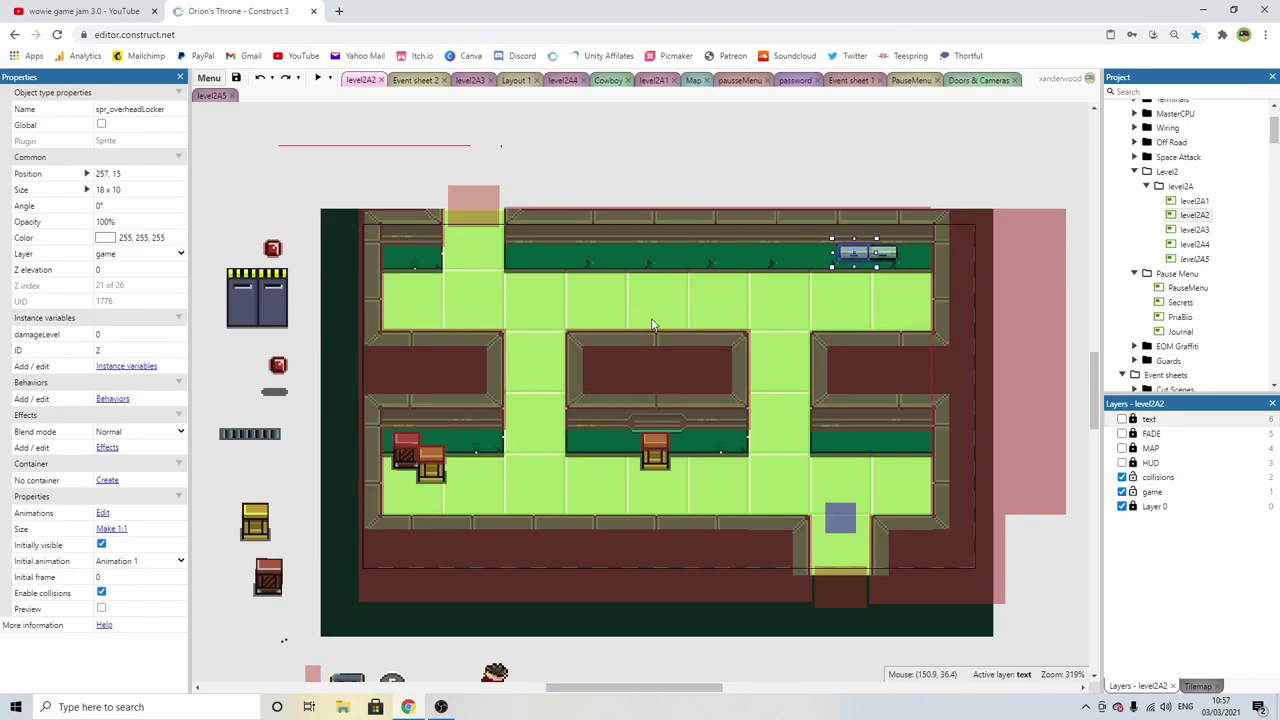
middle_click_drag(648, 348, 632, 306)
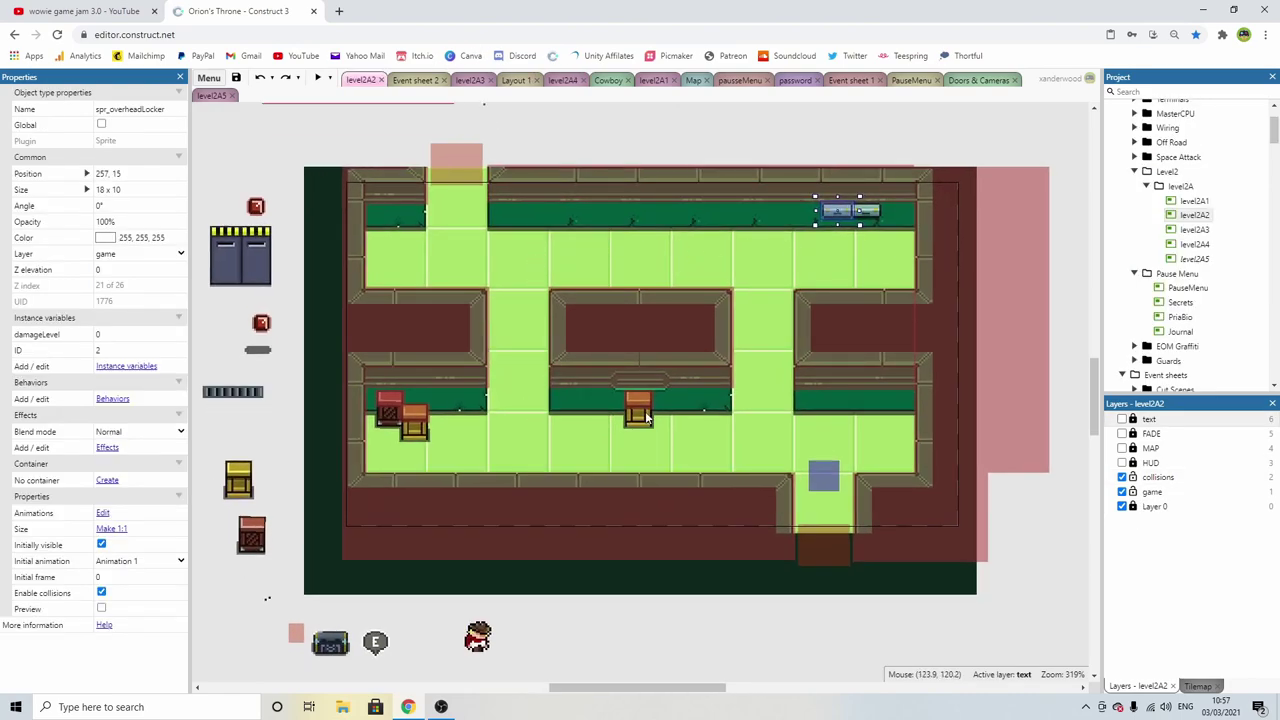
left_click(868, 162)
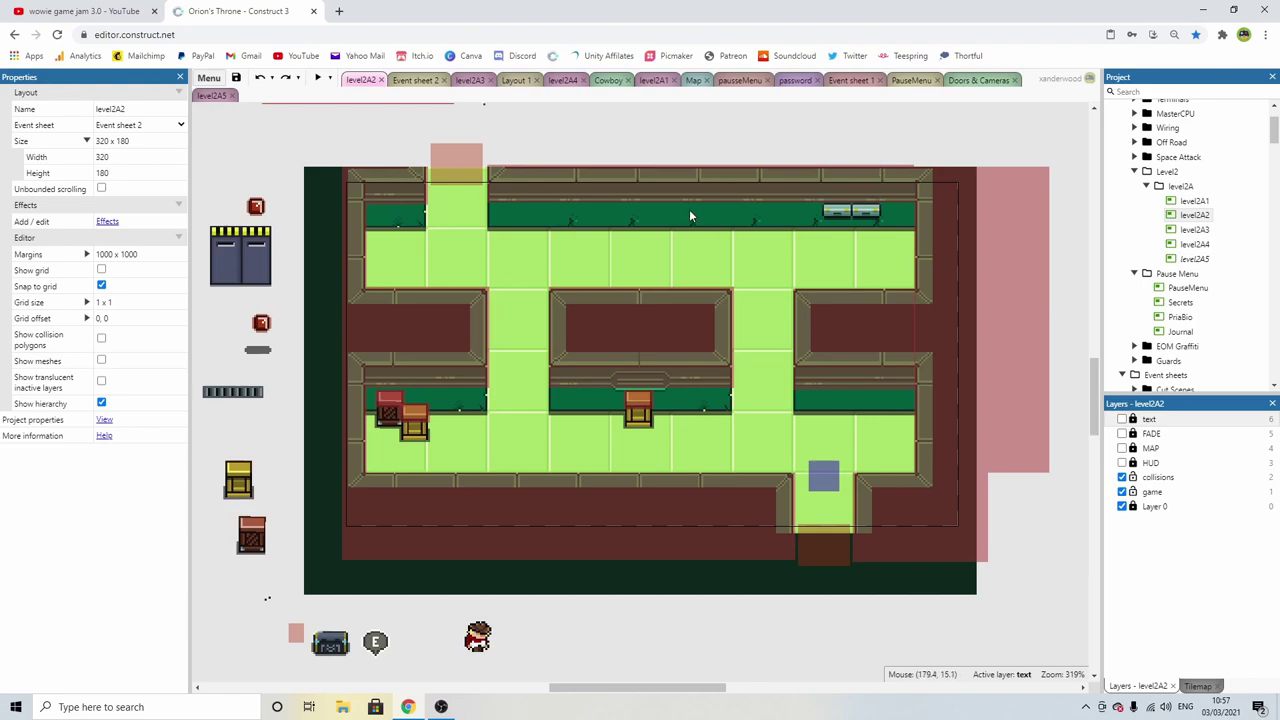
scroll(690, 216, "down", 2, "ctrl")
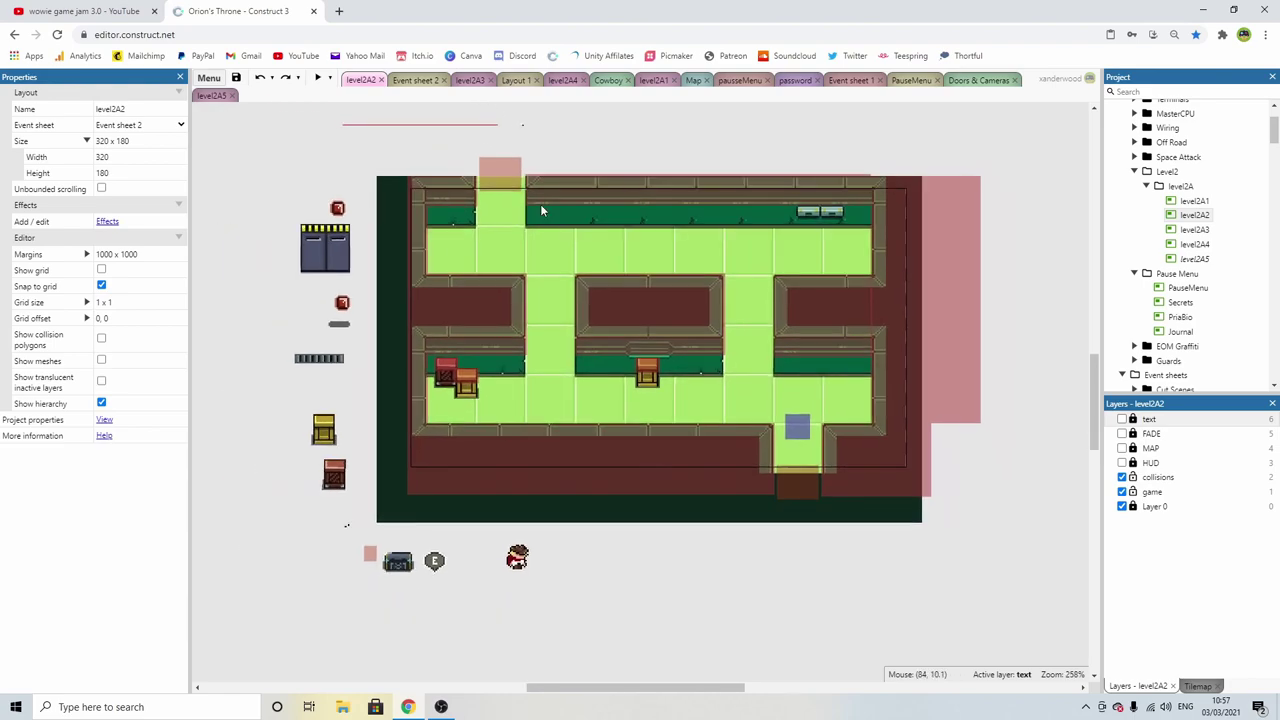
Check Event sheet 2 and the level2A3 layout, returning to level2A4
left_click(423, 82)
left_click(476, 82)
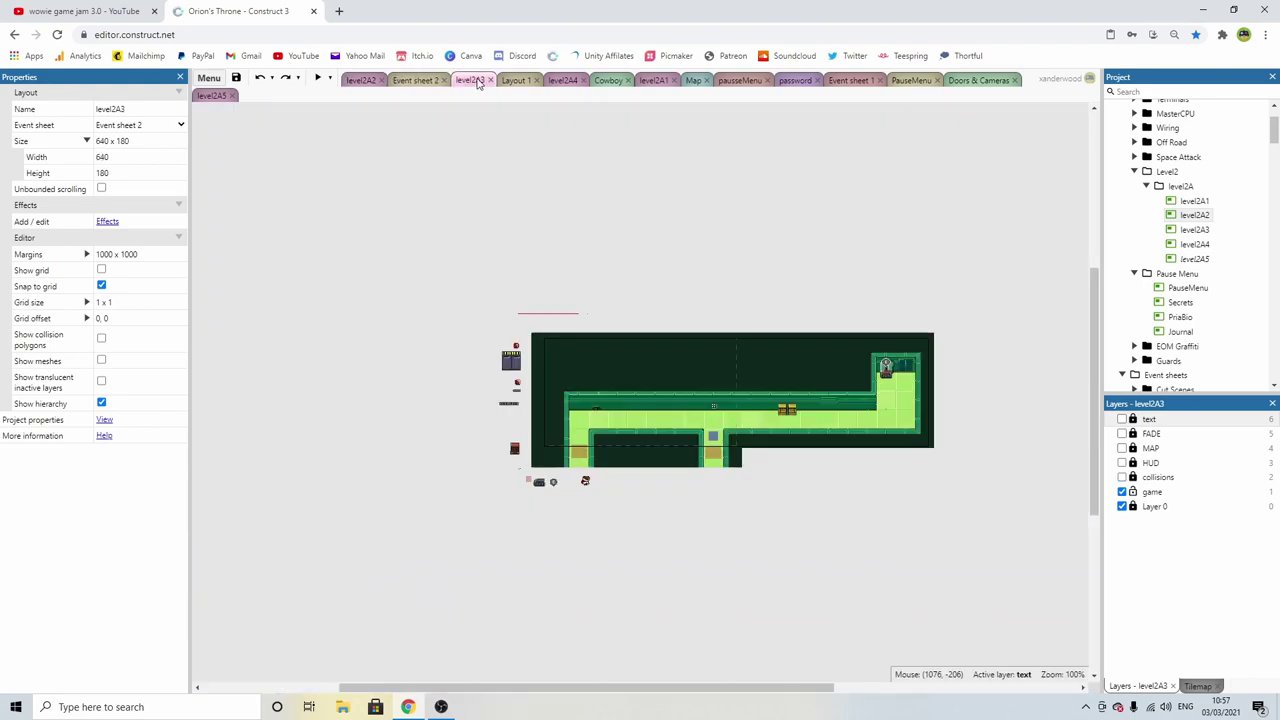
left_click(565, 82)
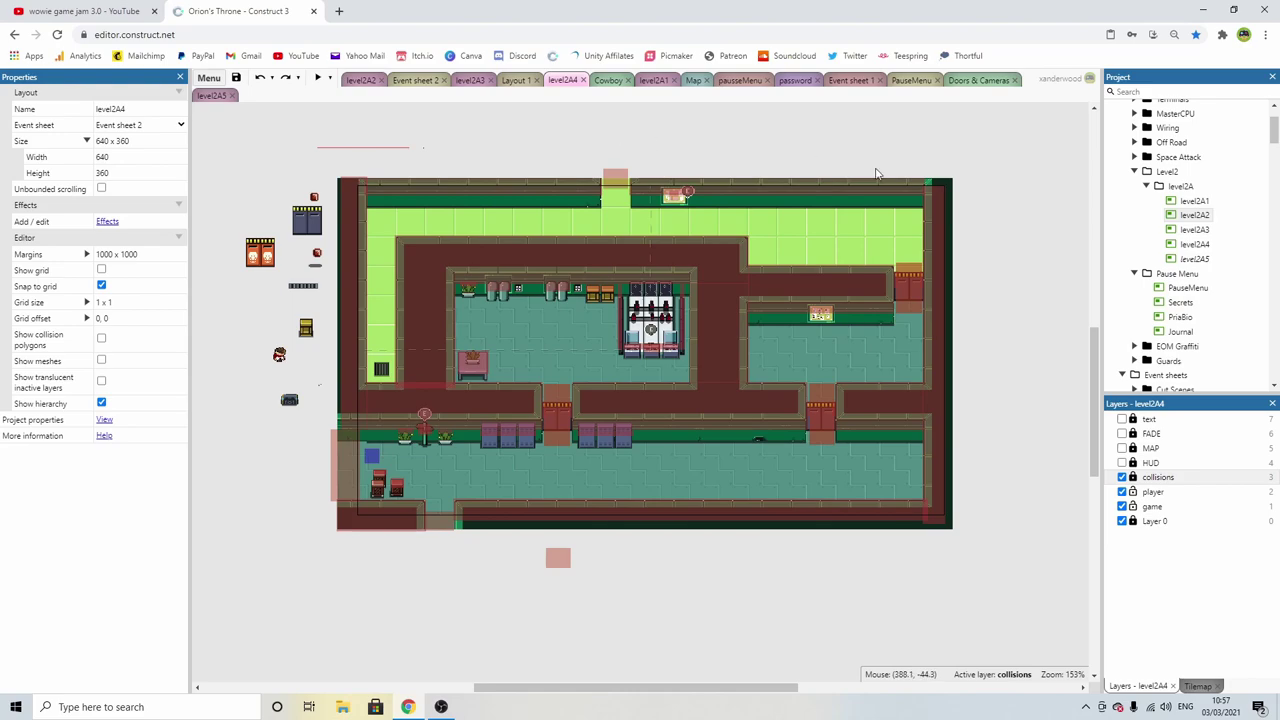
Examine level2A4's inner rooms and door positions in closer view and as a whole
scroll(1177, 250, "down", 1)
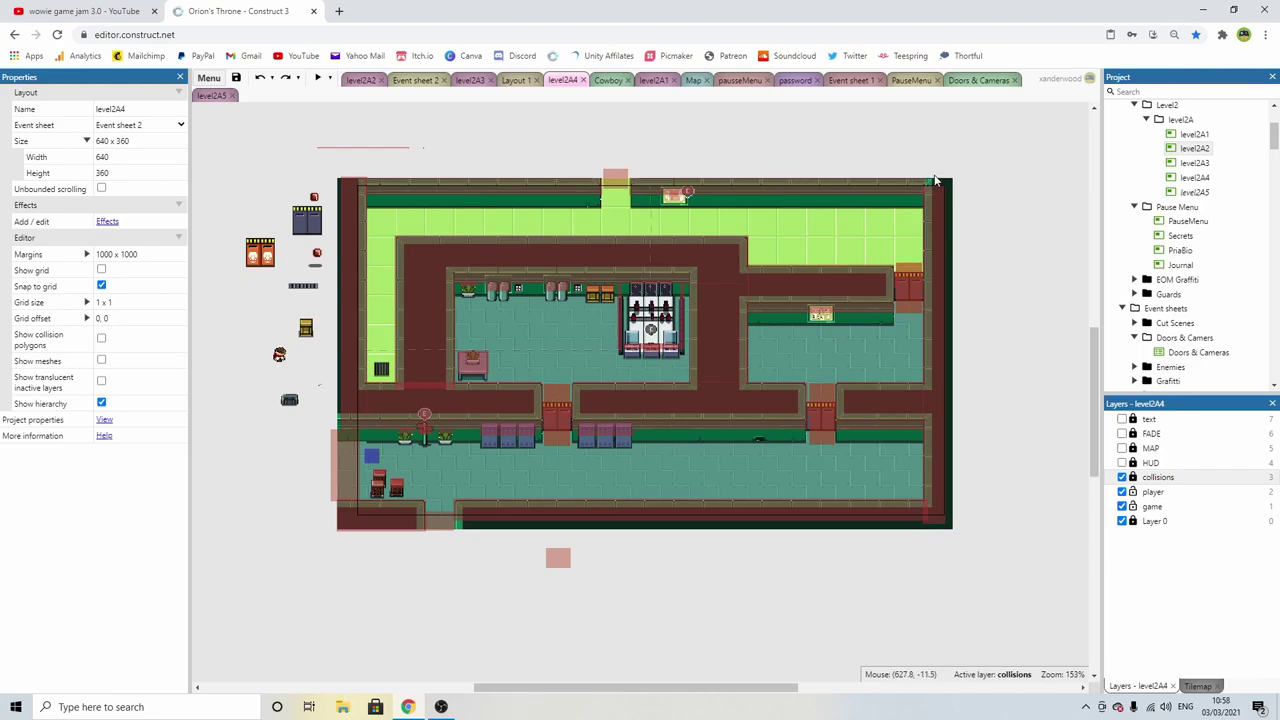
middle_click_drag(755, 270, 759, 264)
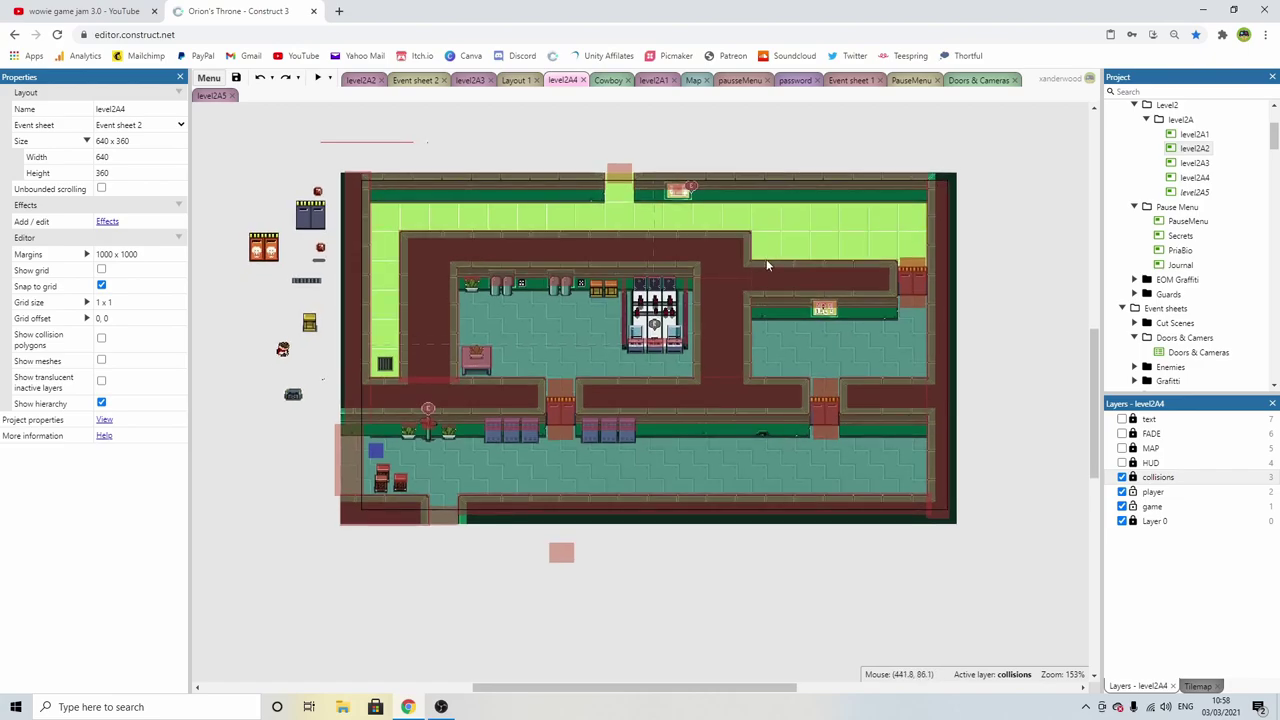
scroll(720, 347, "up", 2, "ctrl")
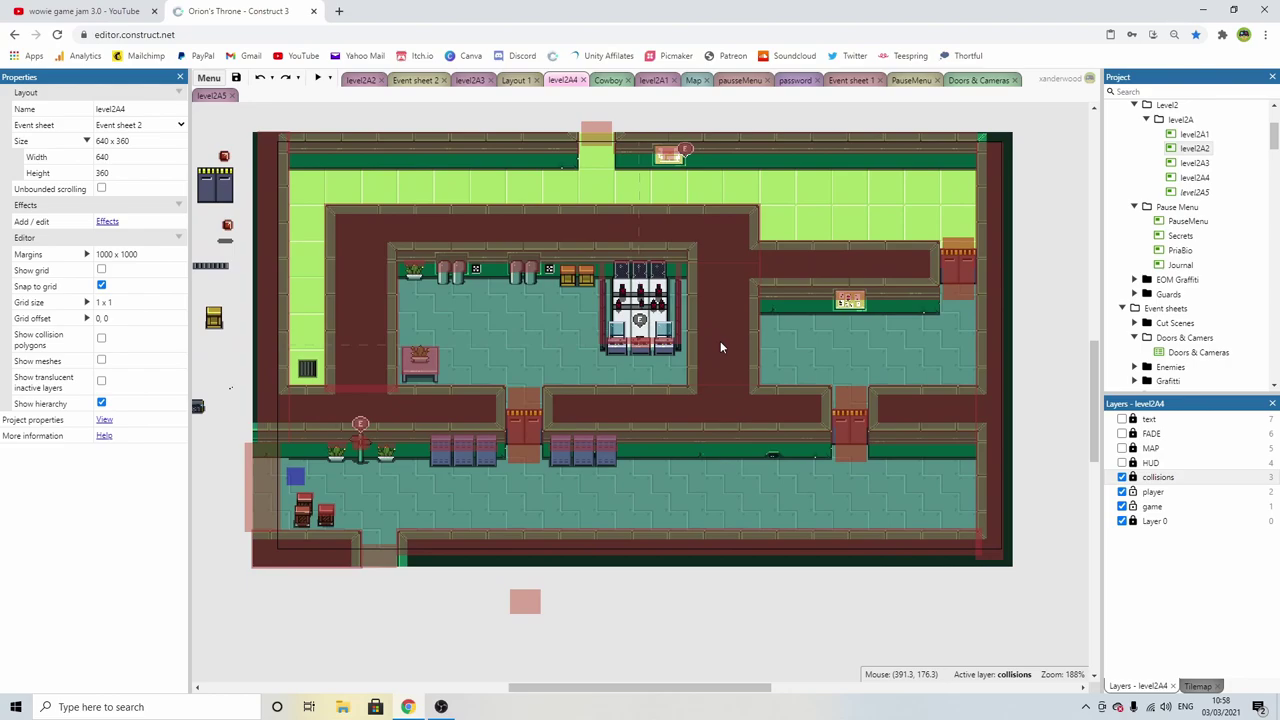
middle_click_drag(693, 340, 717, 348)
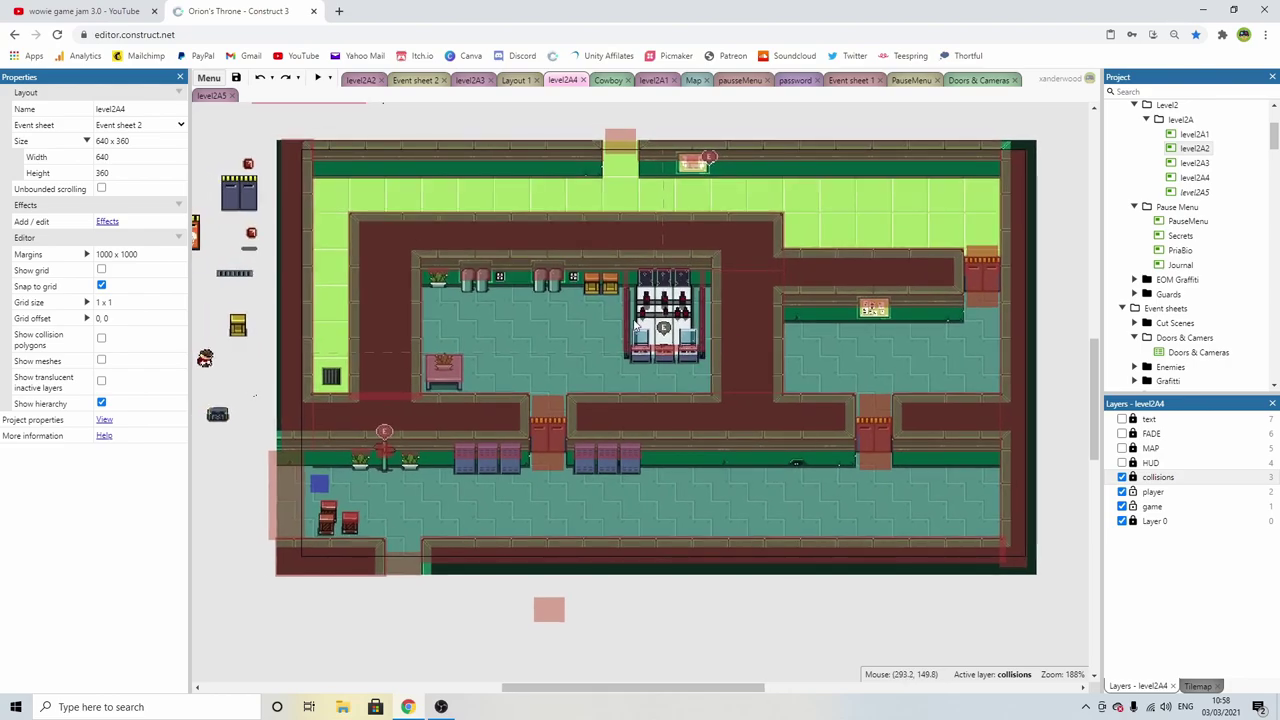
scroll(636, 325, "down", 2, "ctrl")
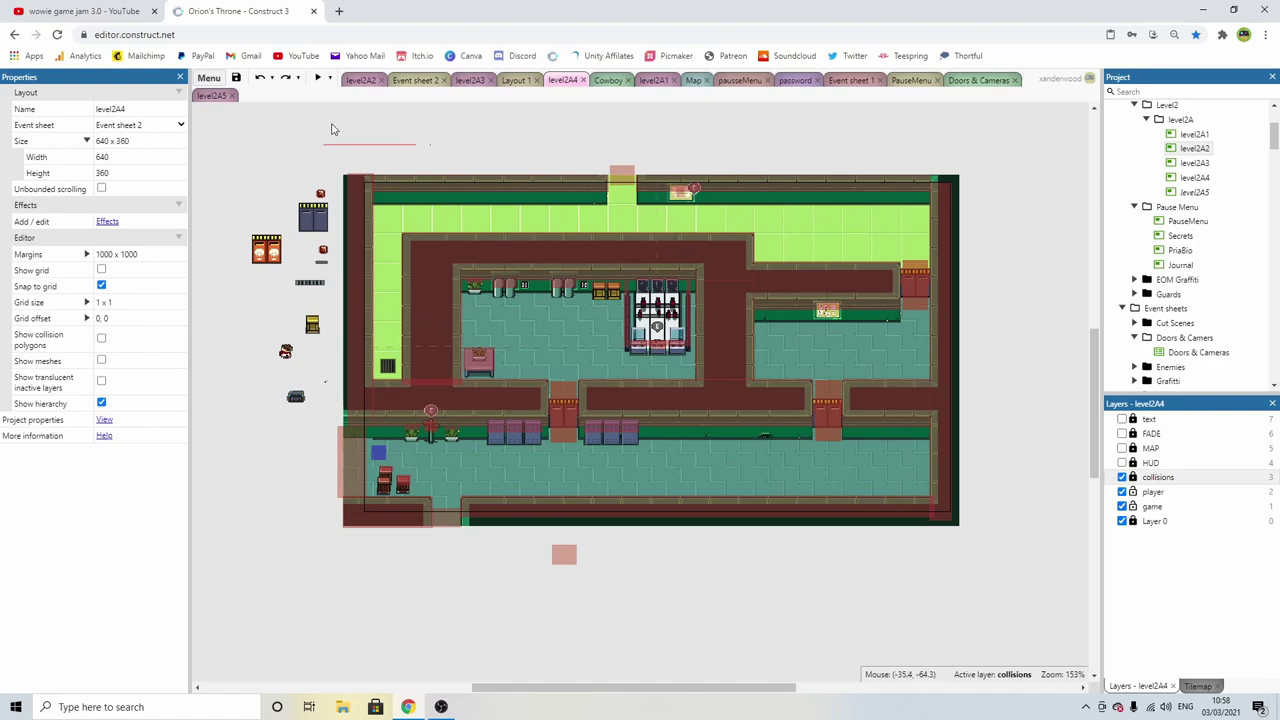
Return to level2A1 by way of level2A5, select the skull doors outside the layout and clear the selection
left_click(216, 95)
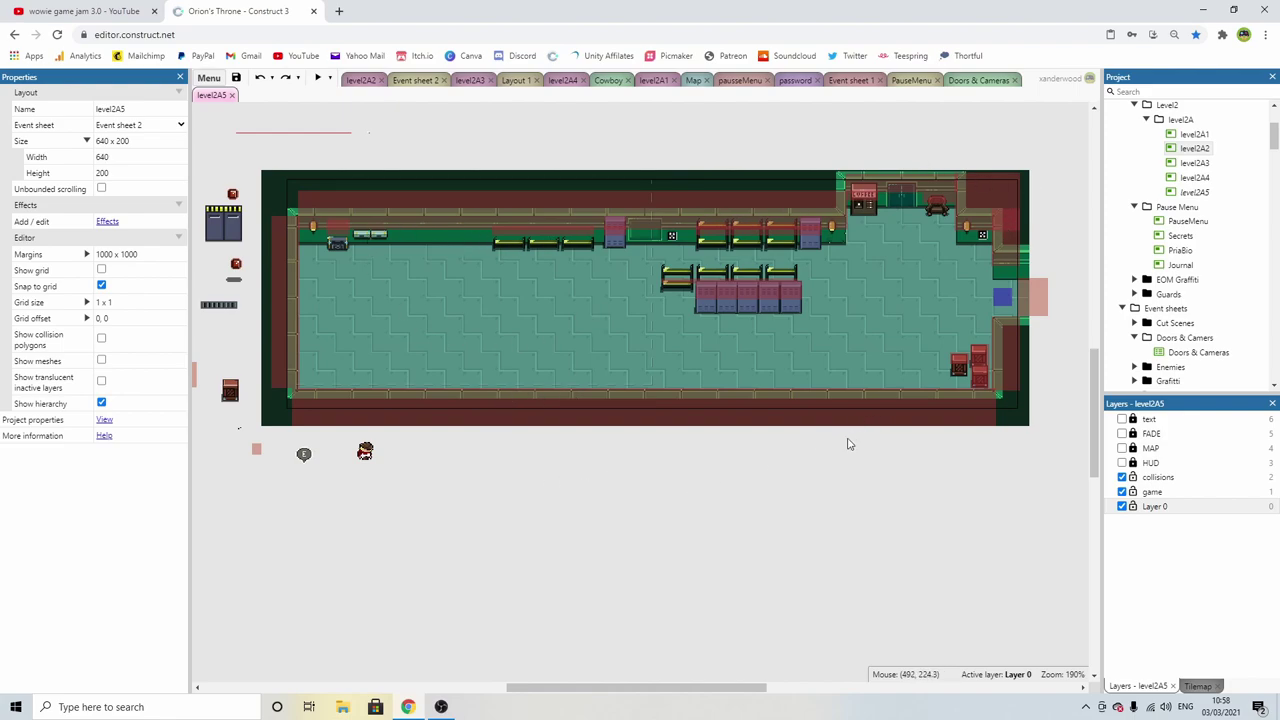
left_click(654, 80)
left_click(390, 244)
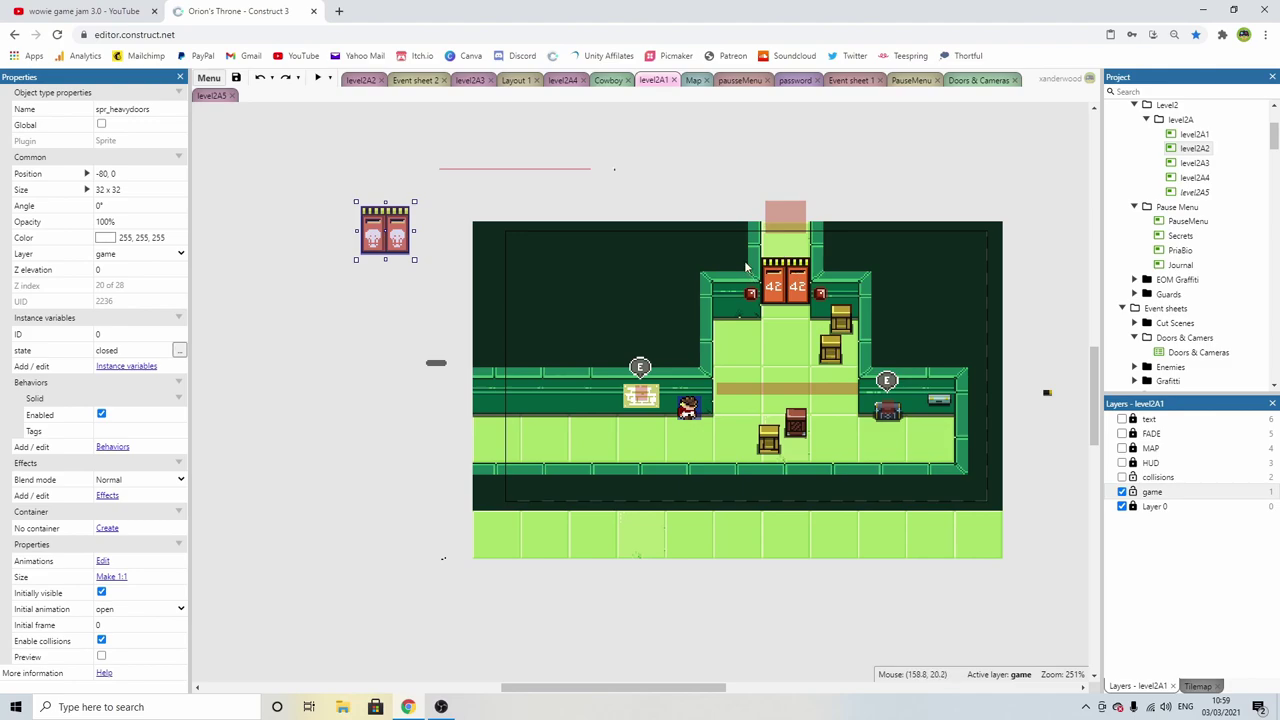
middle_click_drag(864, 222, 800, 218)
left_click(917, 195)
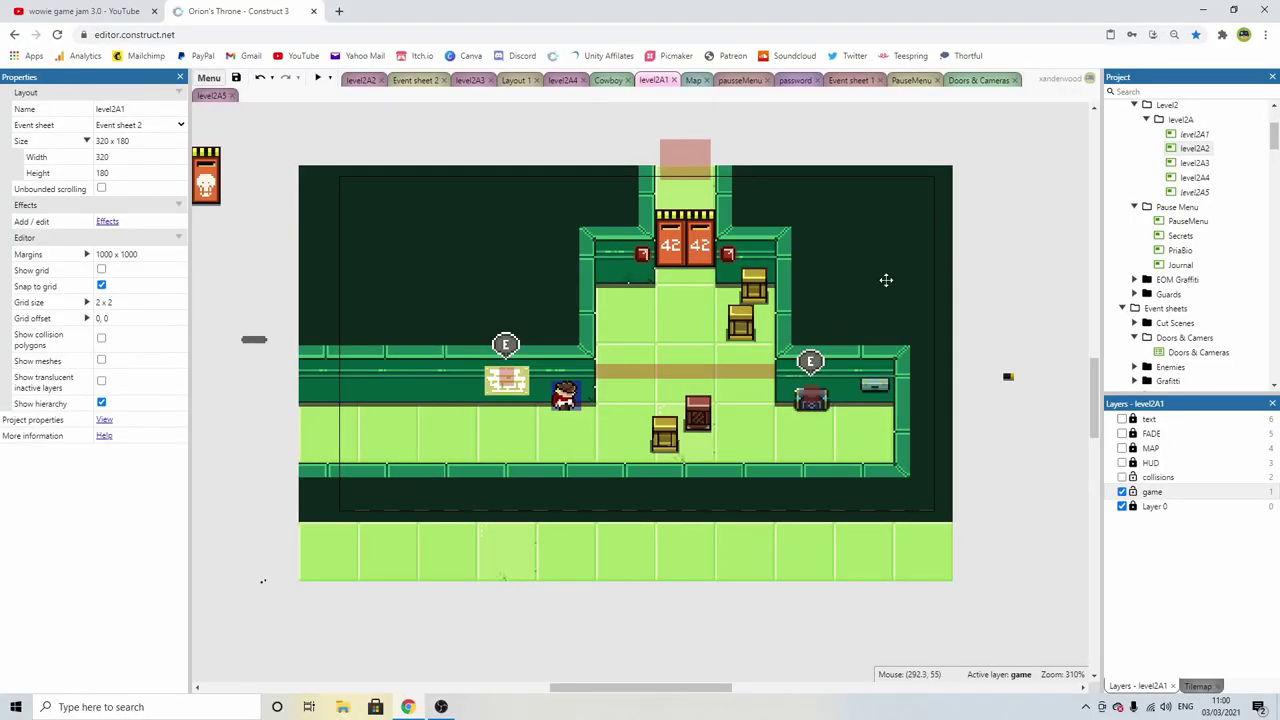
Inspect the level2A1 room around the doors marked 42, including the crates and red door lights
middle_click_drag(886, 280, 922, 280)
scroll(855, 284, "up", 1, "ctrl")
scroll(856, 288, "up", 3, "ctrl")
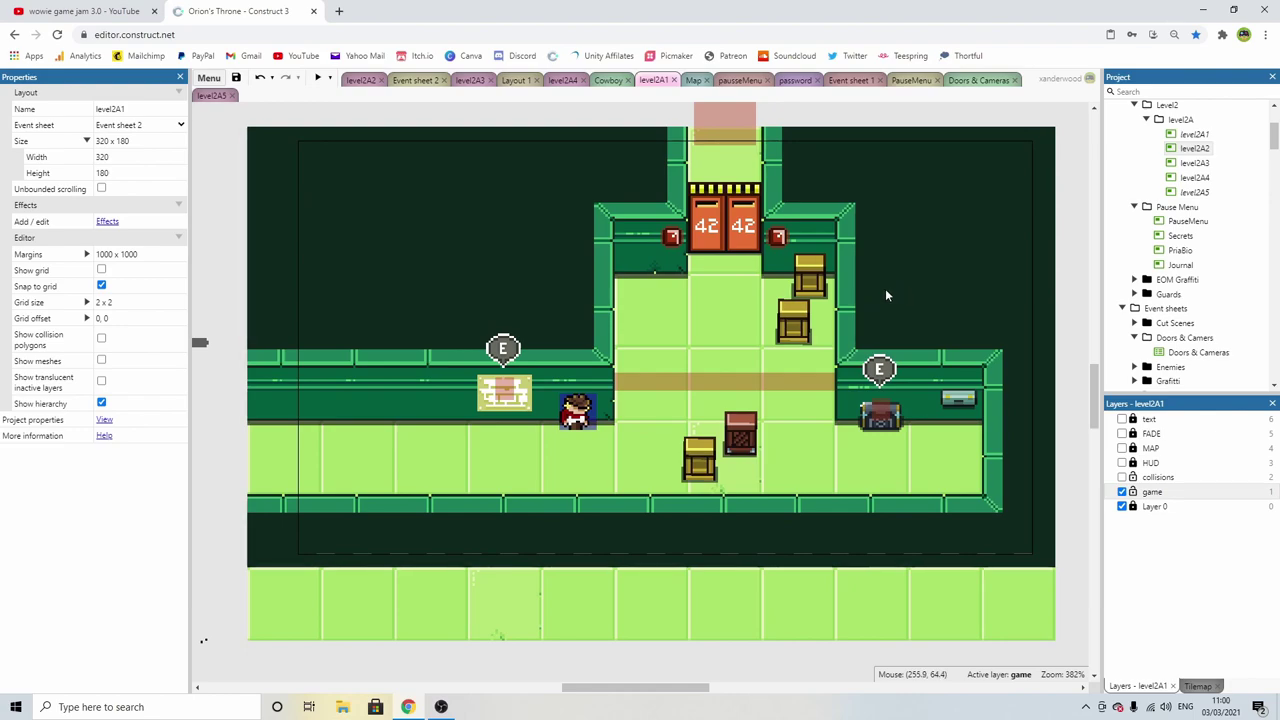
middle_click_drag(880, 276, 886, 287)
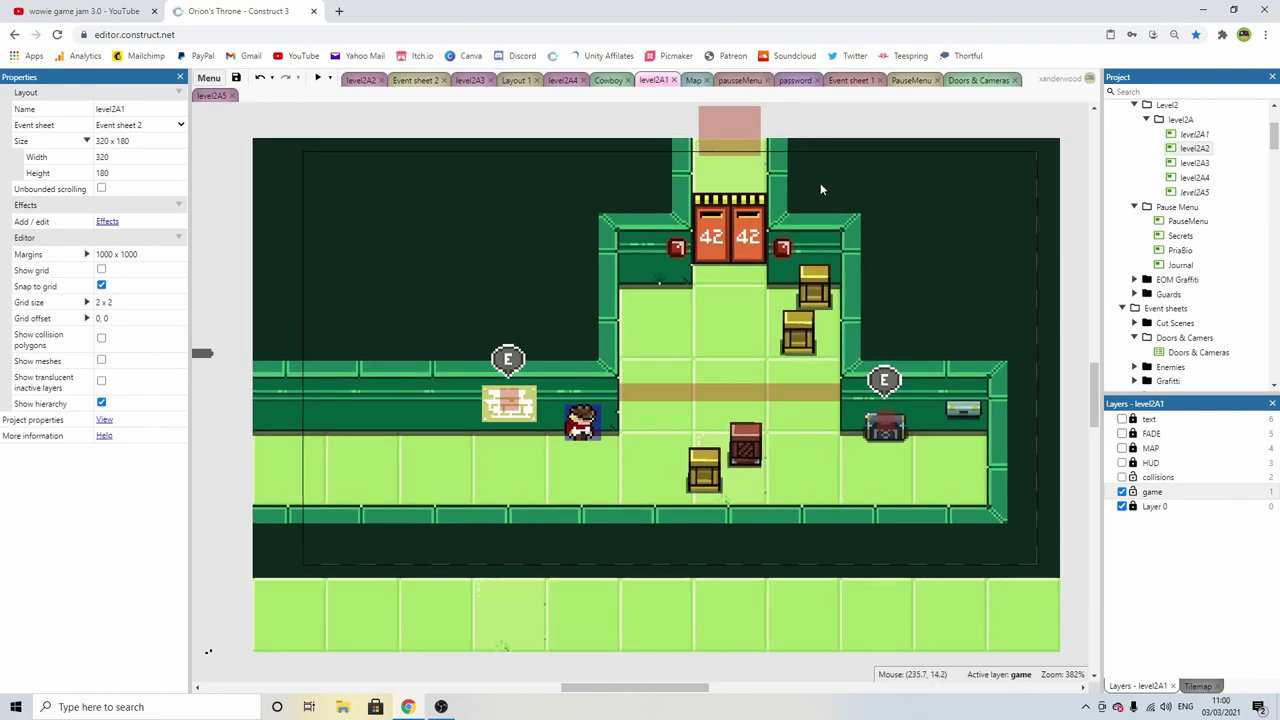